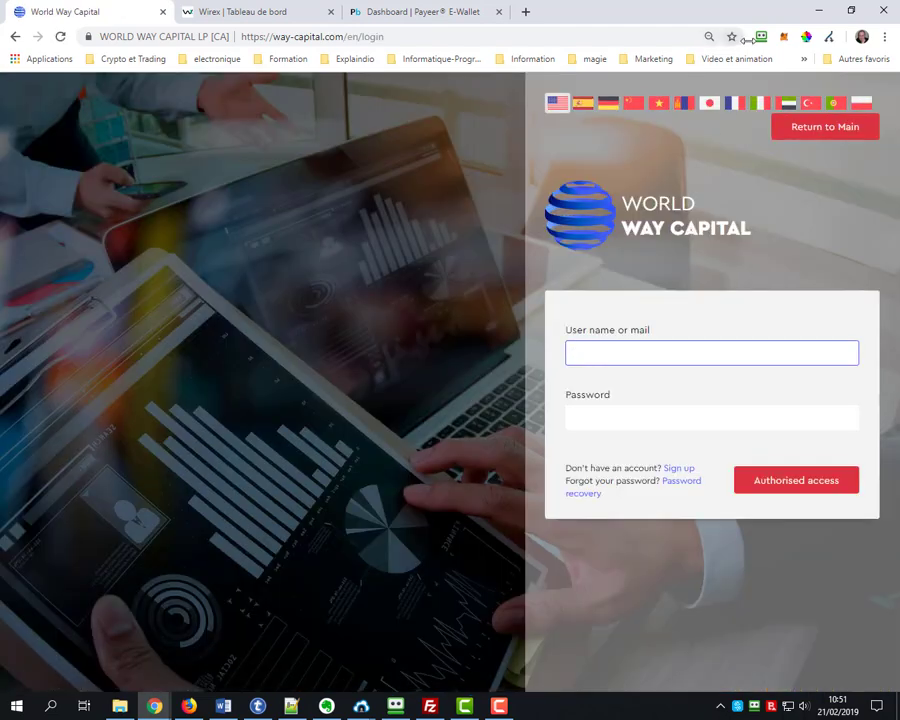
Sign in to World Way Capital with the saved Way-capital login from RoboForm
{"action": "left_click", "coordinate": [761, 36]}
{"action": "left_click", "coordinate": [627, 186]}
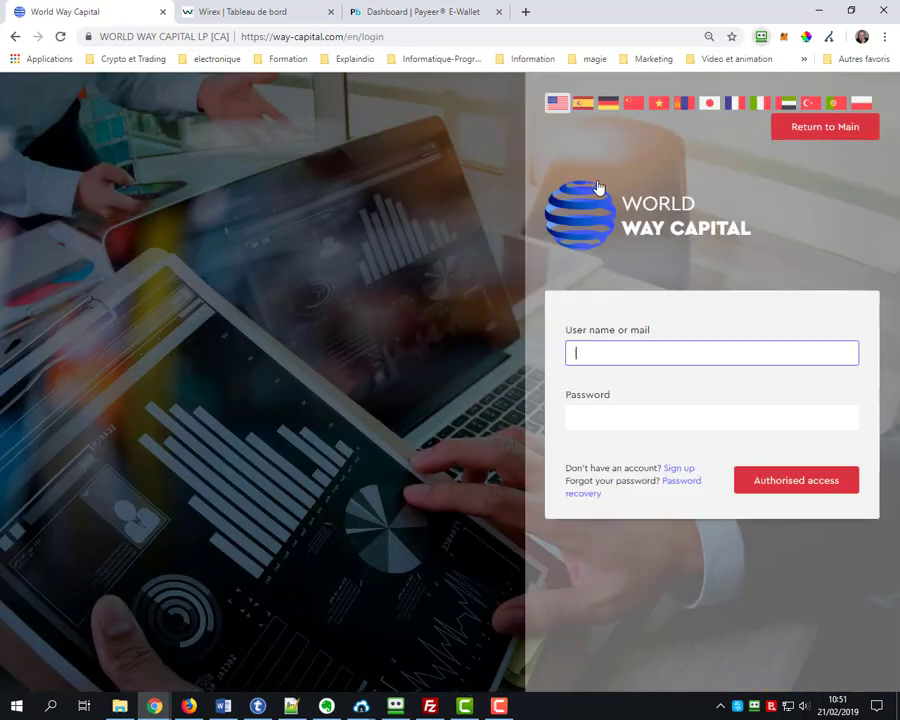
{"action": "left_click", "coordinate": [764, 486]}
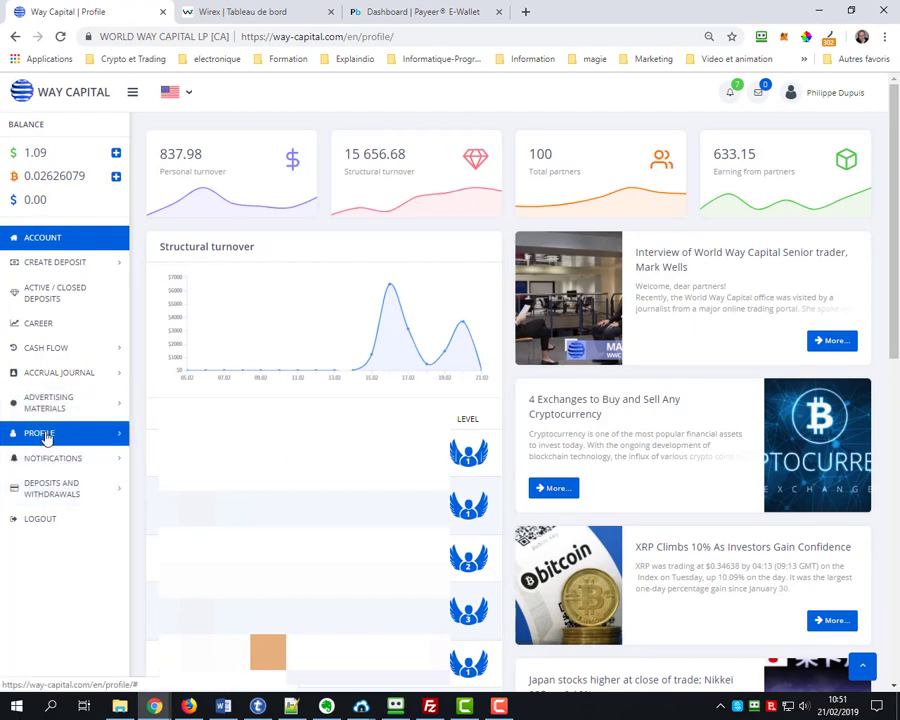
Open Edit profile under PROFILE and scroll down to the Payment system wallet fields
{"action": "left_click", "coordinate": [45, 435]}
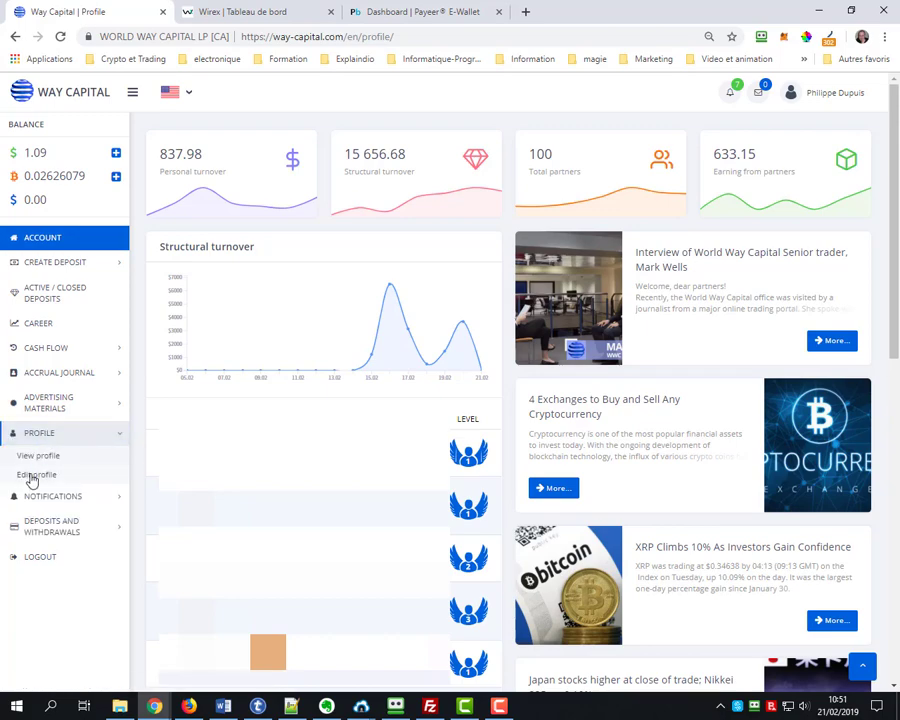
{"action": "left_click", "coordinate": [37, 476]}
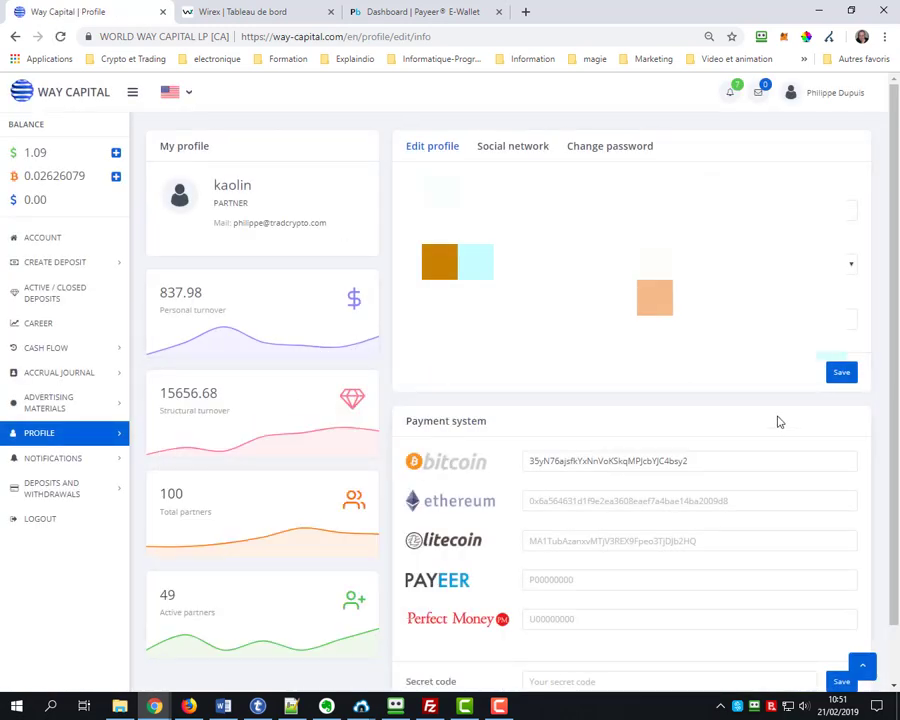
{"action": "scroll", "coordinate": [893, 347], "scroll_direction": "down", "scroll_amount": 1}
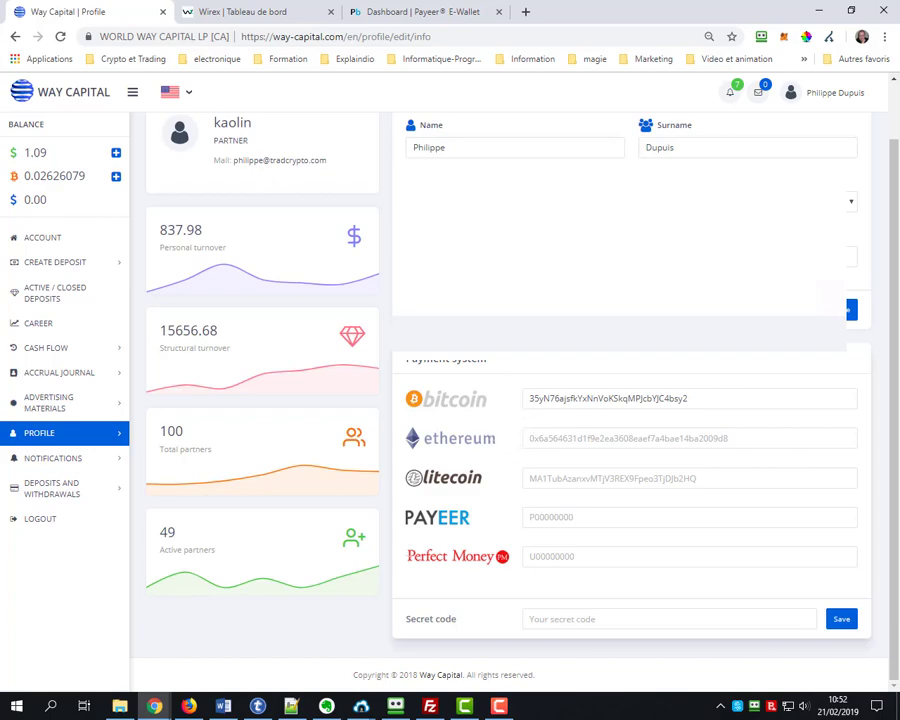
Copy the deposit address of the Bitcoin account in Wirex
{"action": "left_click", "coordinate": [240, 14]}
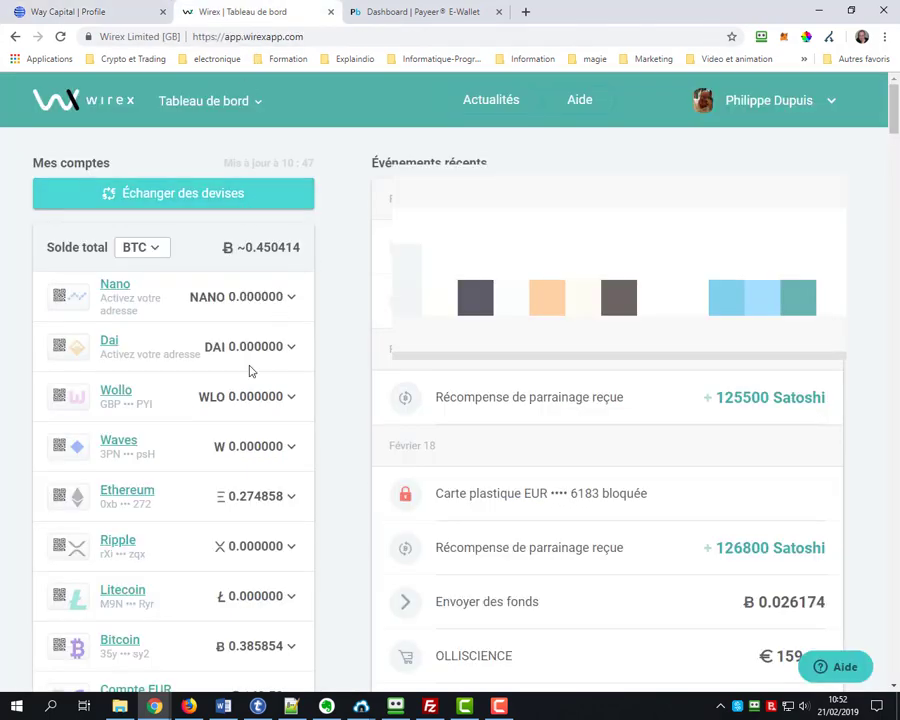
{"action": "scroll", "coordinate": [186, 366], "scroll_direction": "down", "scroll_amount": 2}
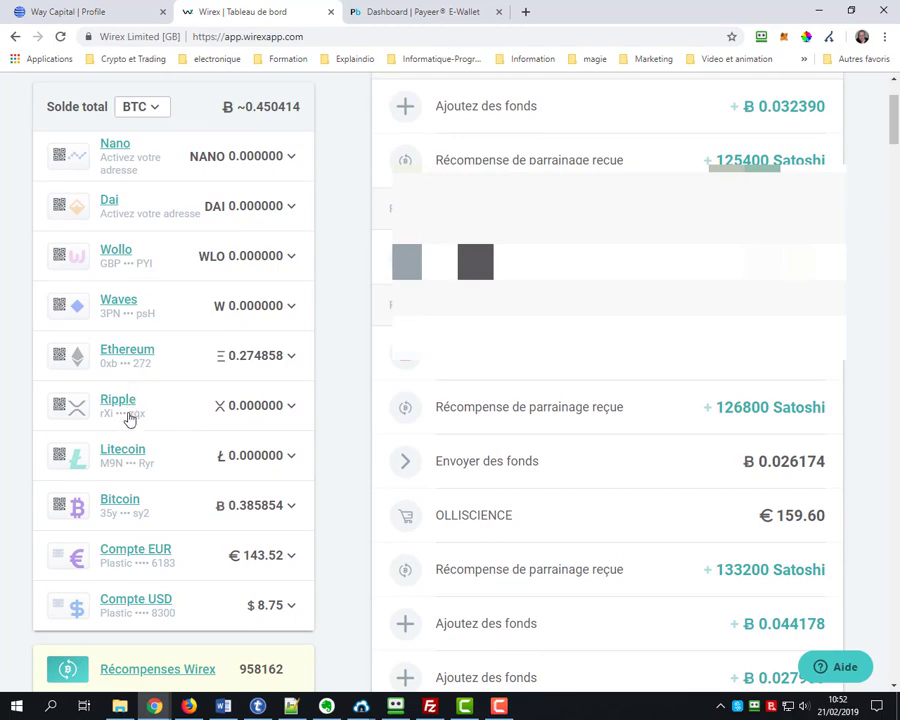
{"action": "left_click", "coordinate": [120, 436]}
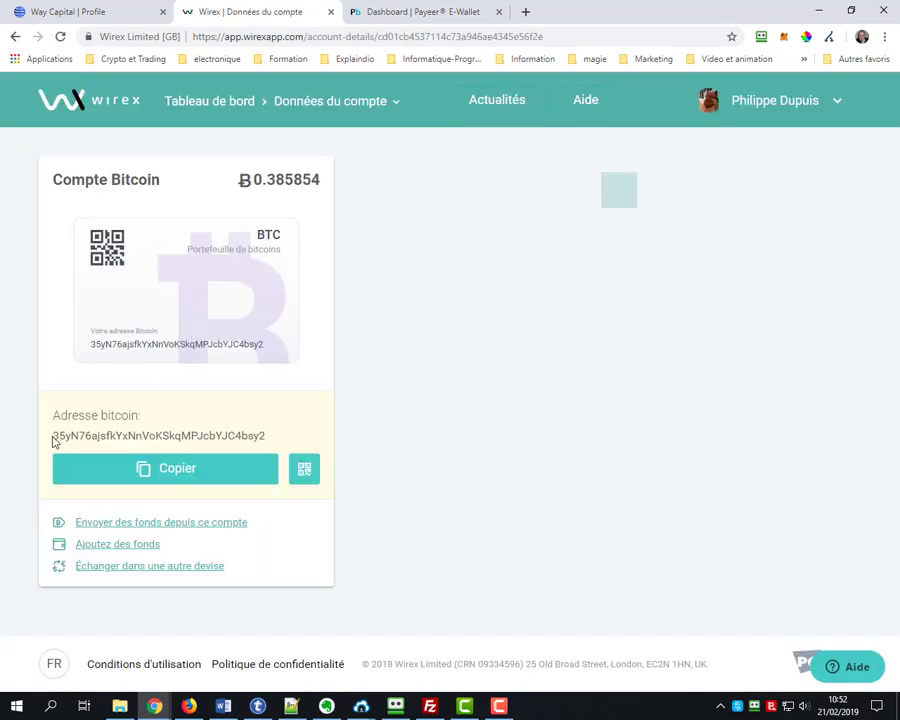
{"action": "left_click_drag", "start_coordinate": [55, 436], "coordinate": [275, 443]}
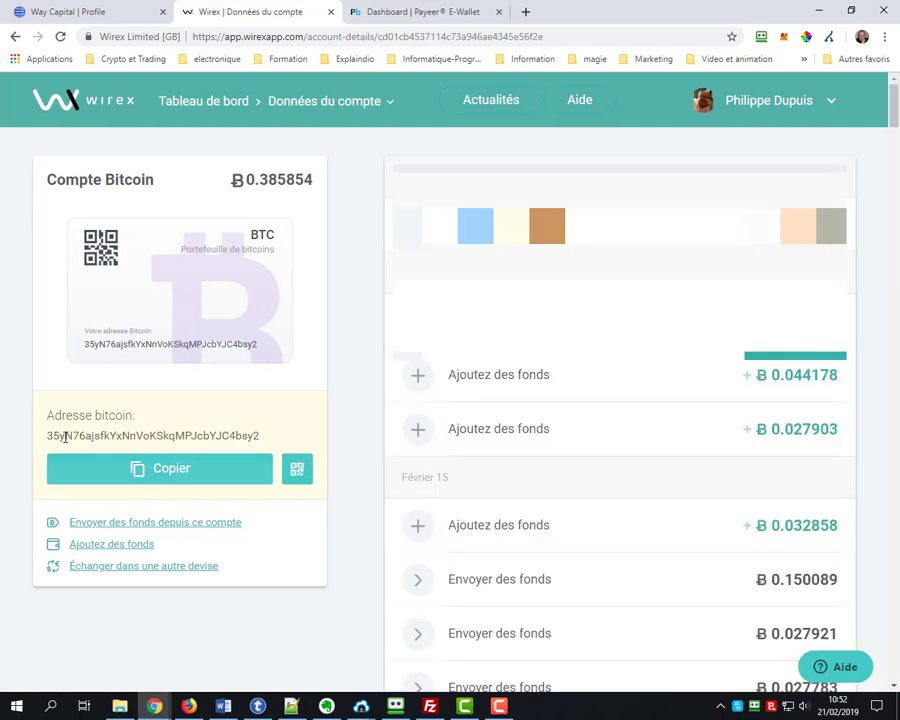
{"action": "left_click", "coordinate": [190, 466]}
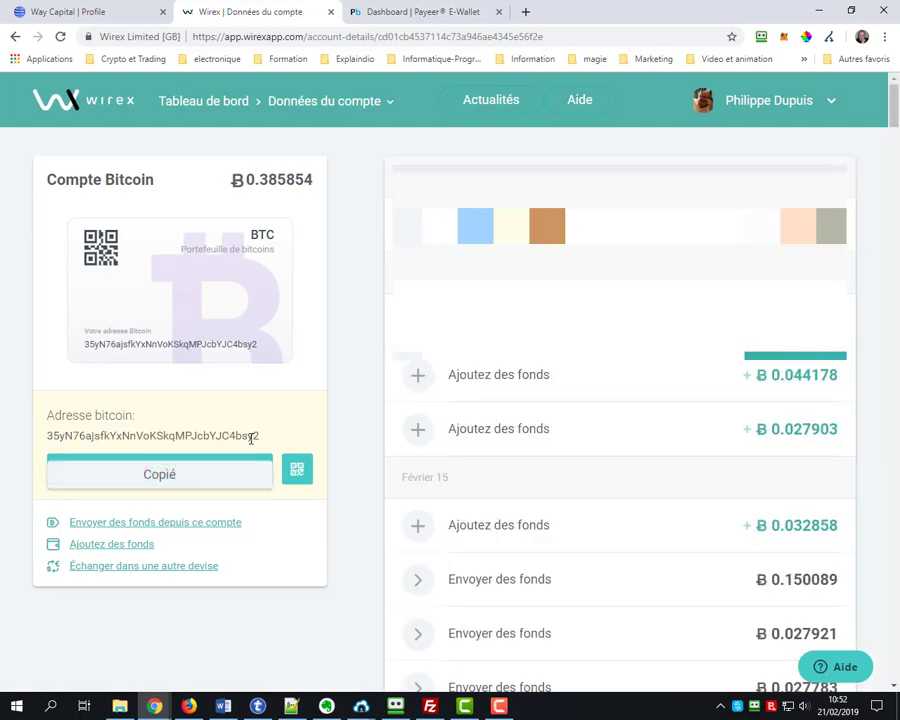
{"action": "left_click", "coordinate": [74, 13]}
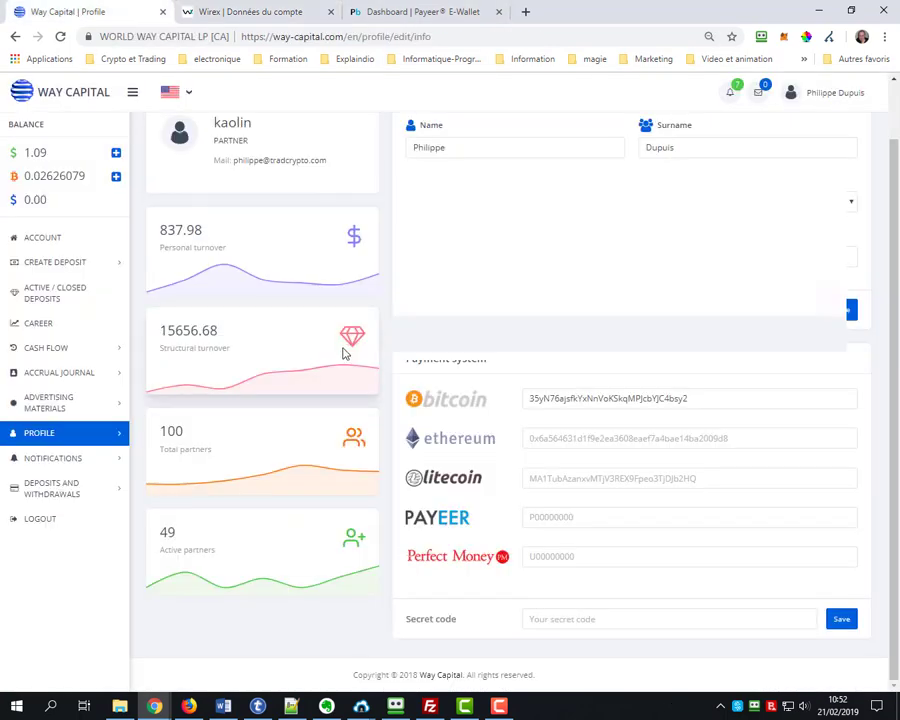
Check that the saved Bitcoin payout address matches Wirex's, leaving it unchanged
{"action": "left_click", "coordinate": [686, 398]}
{"action": "left_click_drag", "start_coordinate": [686, 398], "coordinate": [496, 428]}
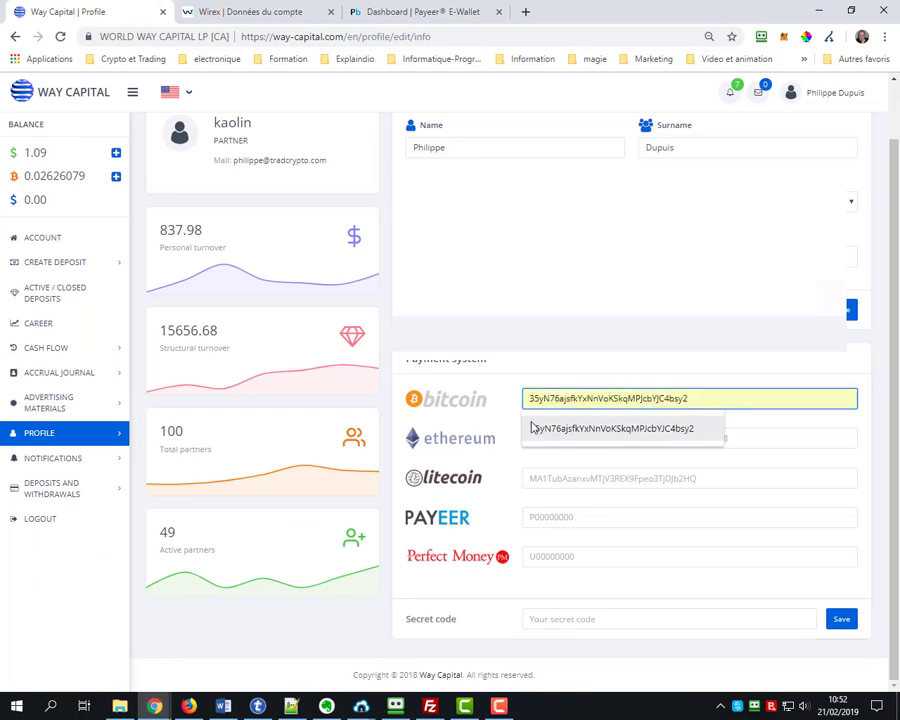
{"action": "left_click", "coordinate": [540, 401]}
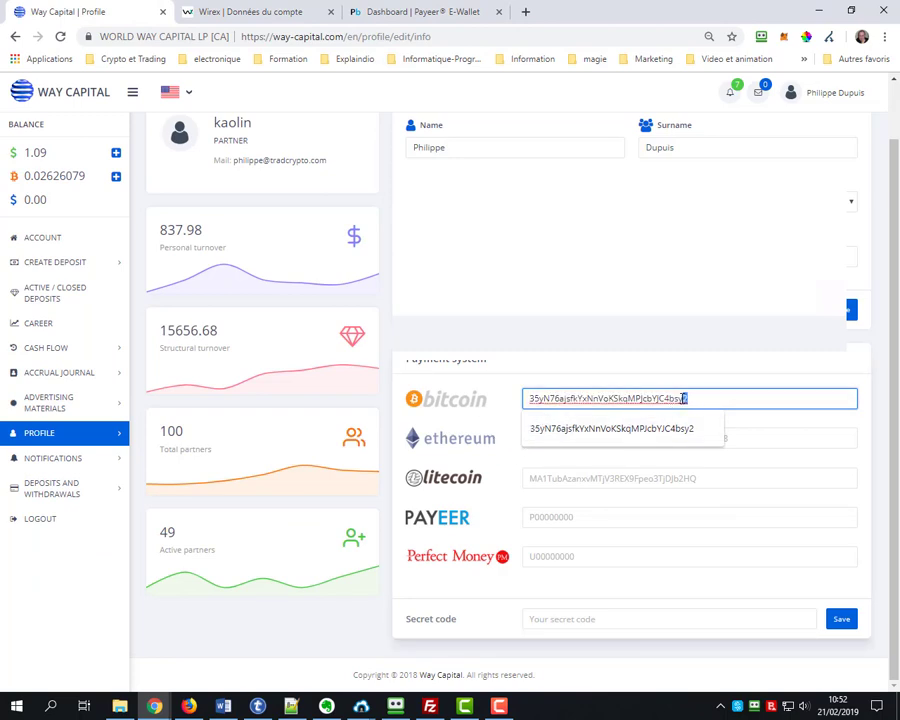
{"action": "left_click", "coordinate": [640, 382]}
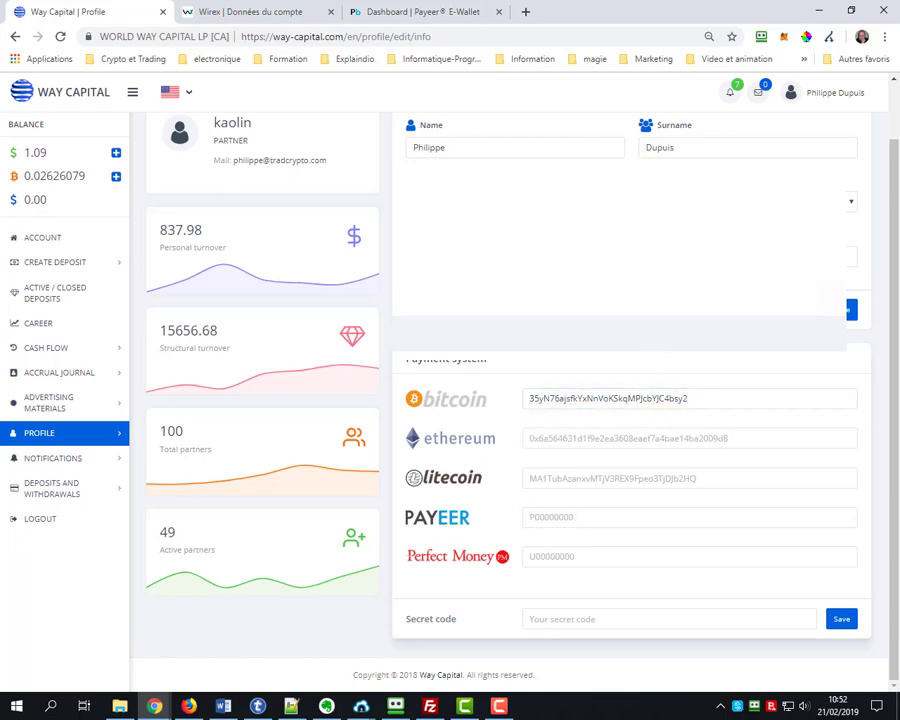
{"action": "left_click", "coordinate": [400, 12]}
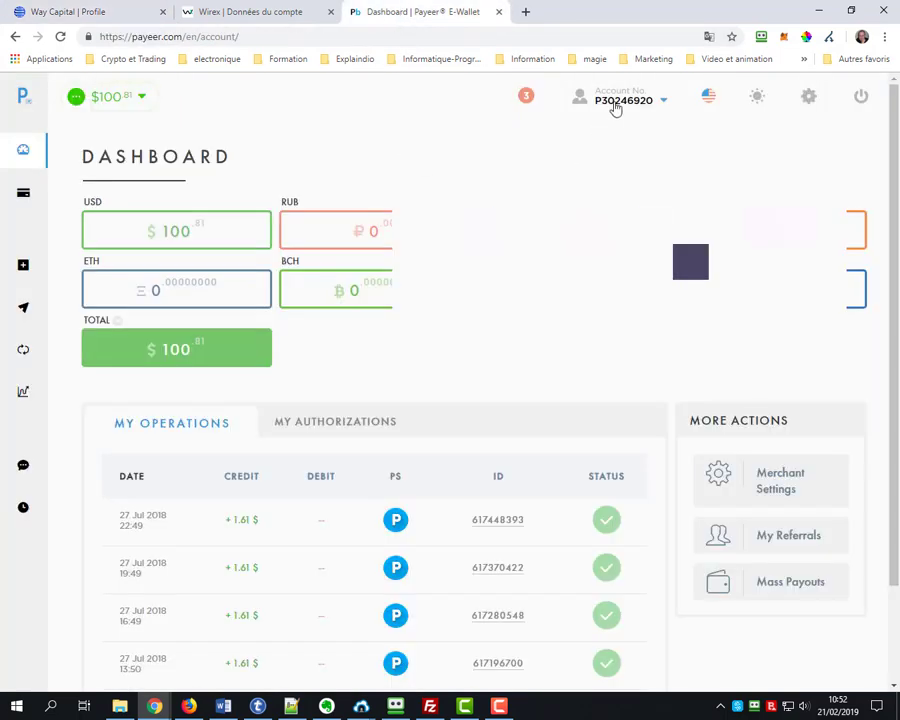
Select the Payeer account number in the Account No details panel
{"action": "mouse_move", "coordinate": [614, 104]}
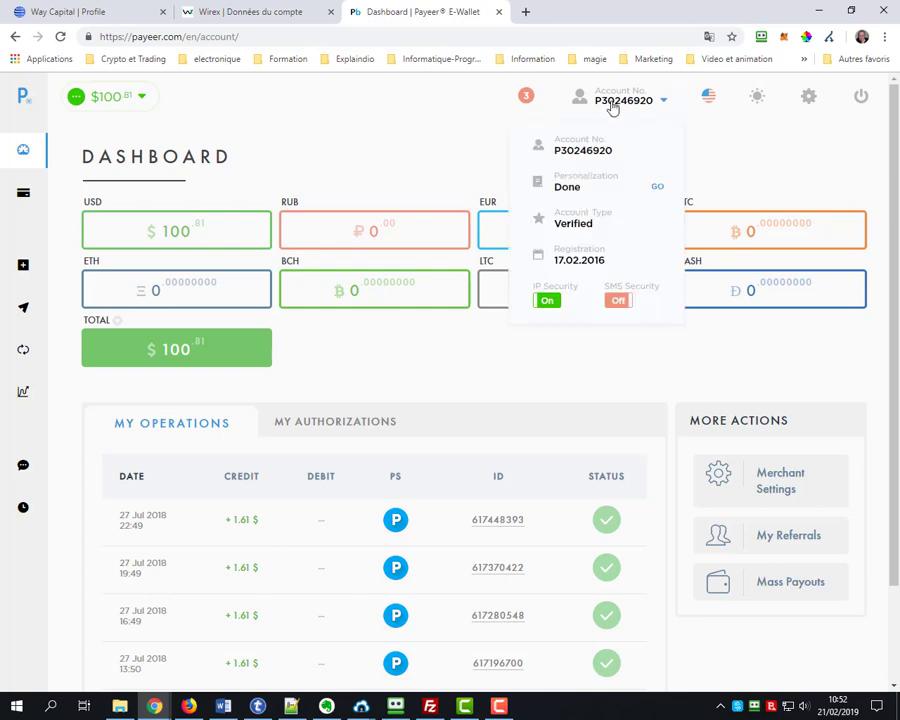
{"action": "left_click_drag", "start_coordinate": [613, 150], "coordinate": [556, 151]}
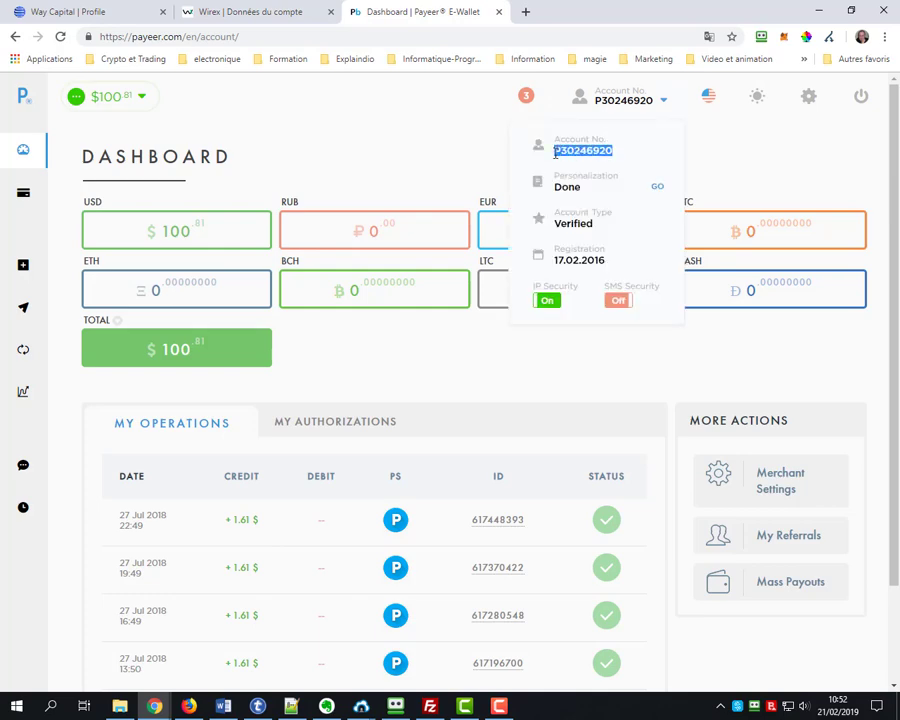
{"action": "left_click", "coordinate": [120, 12]}
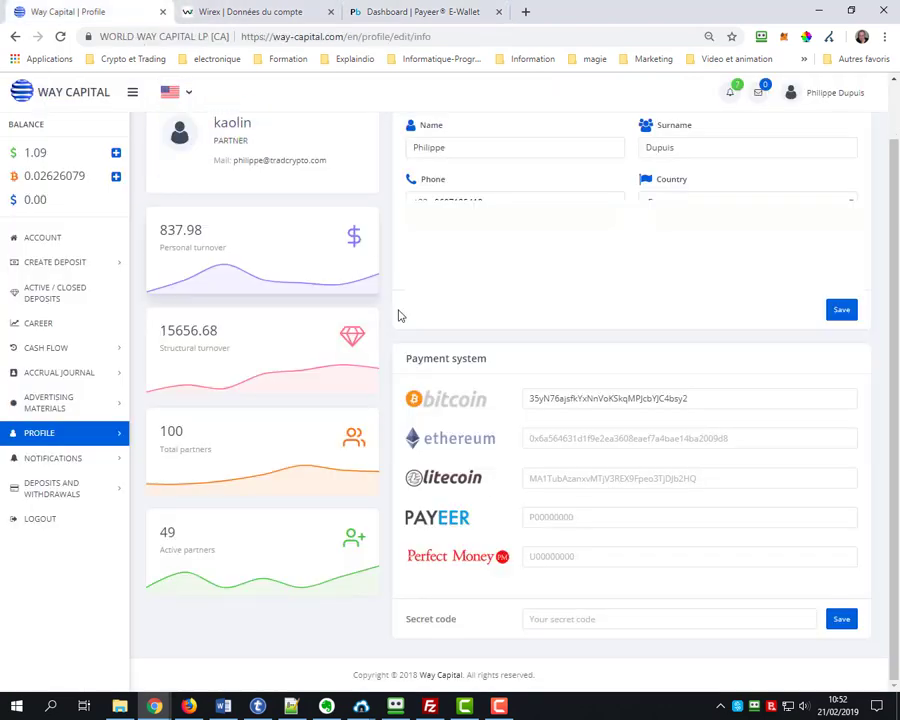
Paste the Payeer account number into the PAYEER payout field
{"action": "left_click", "coordinate": [546, 518]}
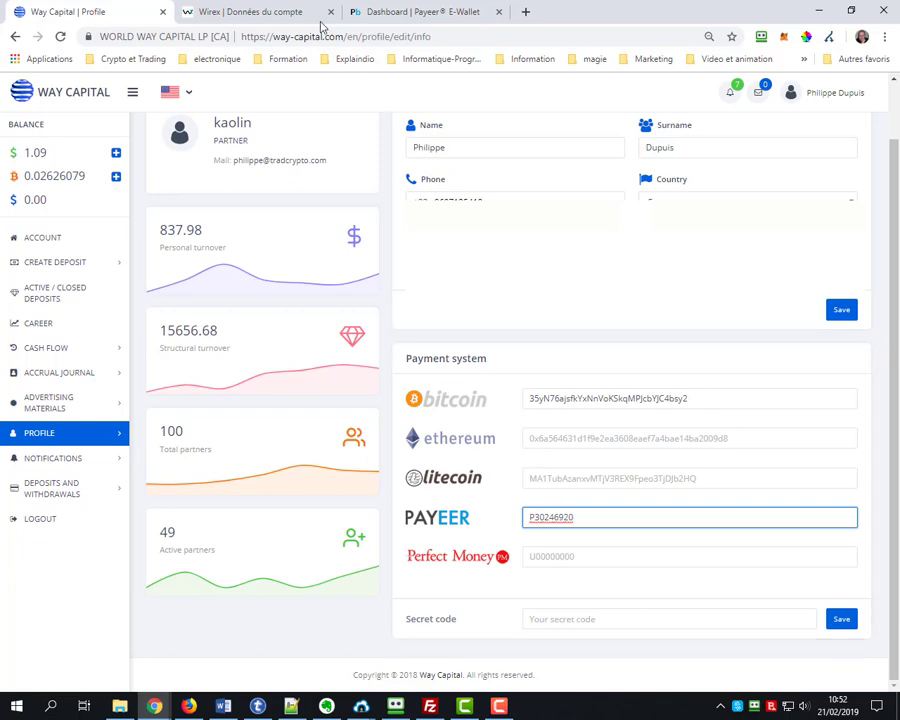
{"action": "left_click", "coordinate": [273, 11]}
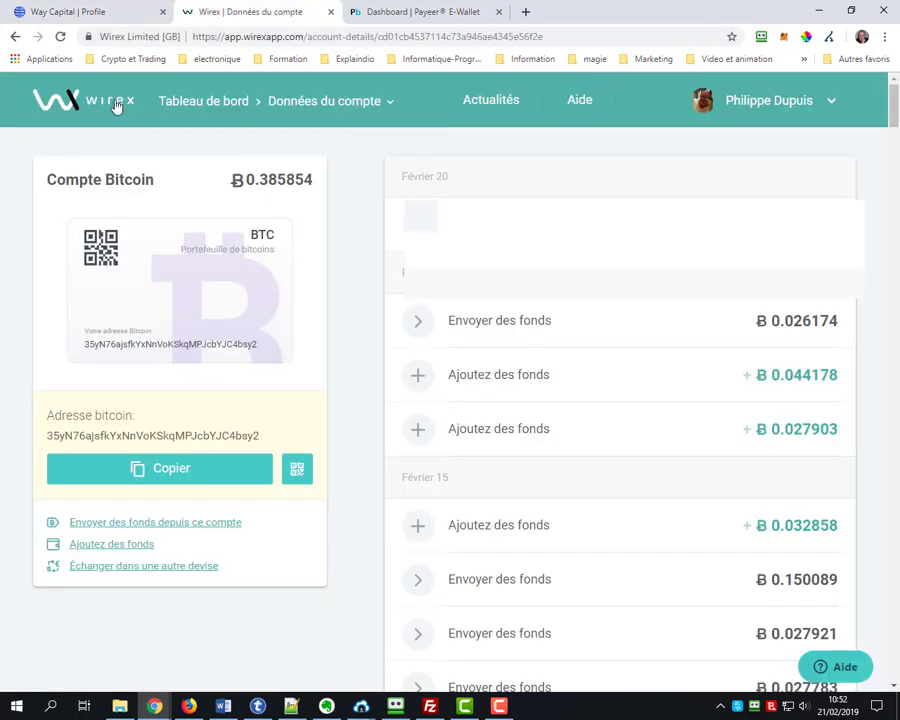
Copy the deposit address of the Ethereum account in Wirex
{"action": "left_click", "coordinate": [191, 107]}
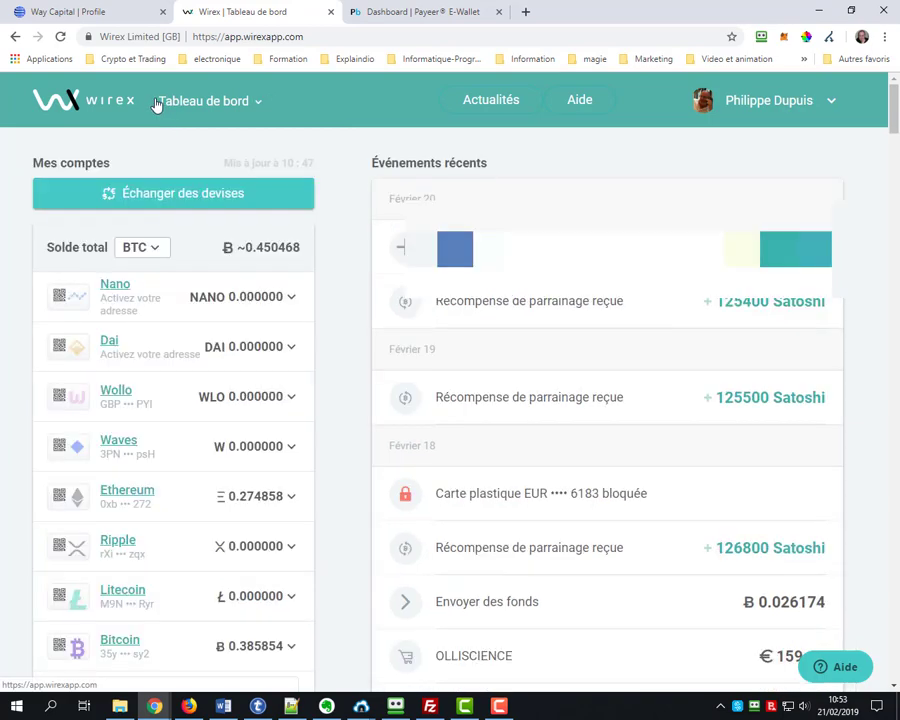
{"action": "scroll", "coordinate": [140, 380], "scroll_direction": "down", "scroll_amount": 2}
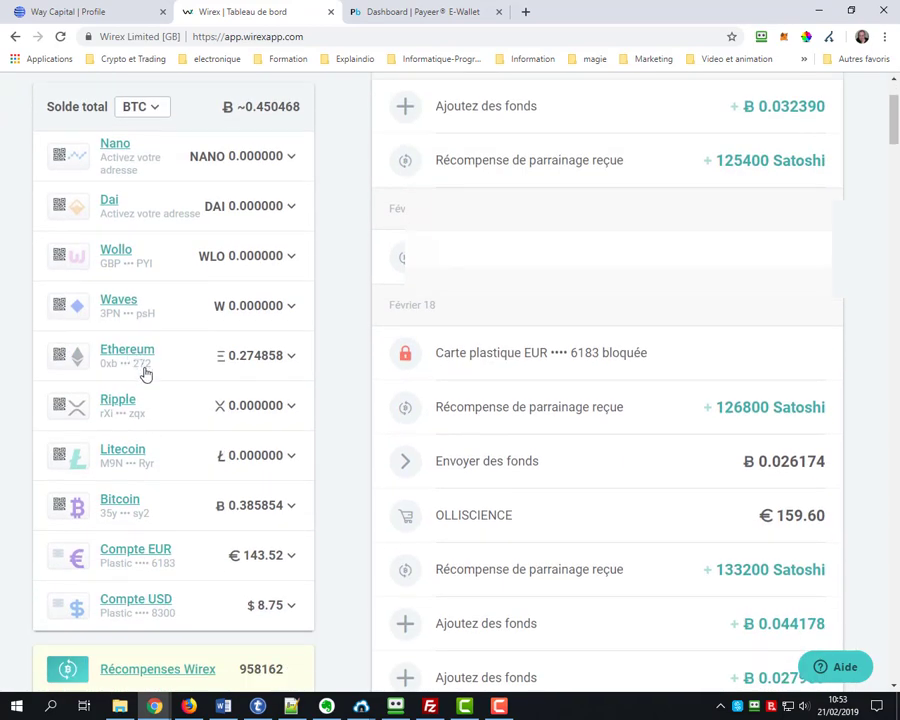
{"action": "left_click", "coordinate": [145, 372]}
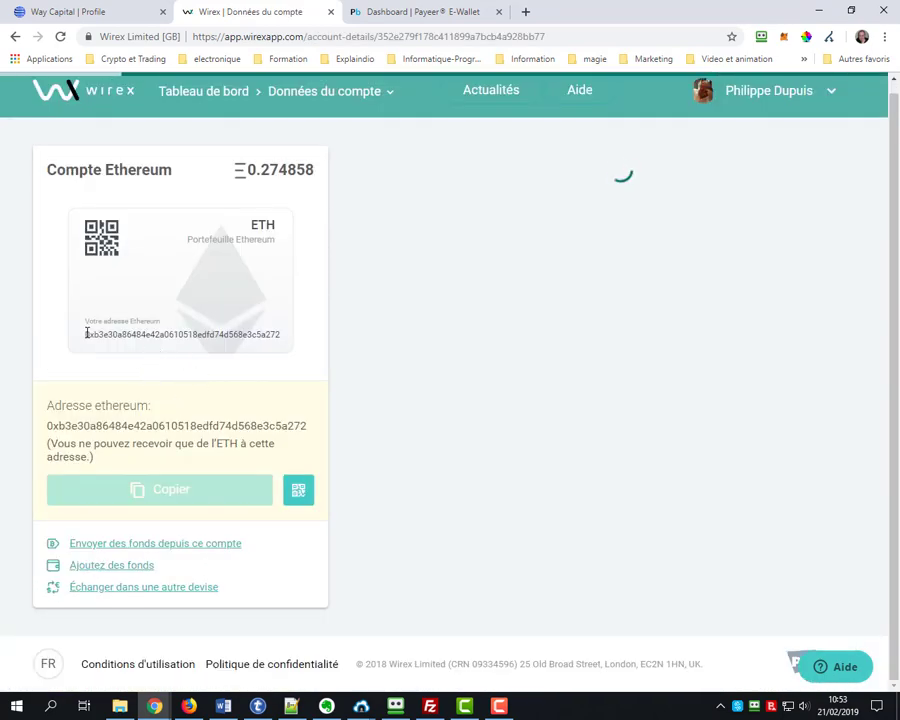
{"action": "left_click_drag", "start_coordinate": [86, 333], "coordinate": [240, 313]}
{"action": "scroll", "coordinate": [250, 340], "scroll_direction": "down", "scroll_amount": 1}
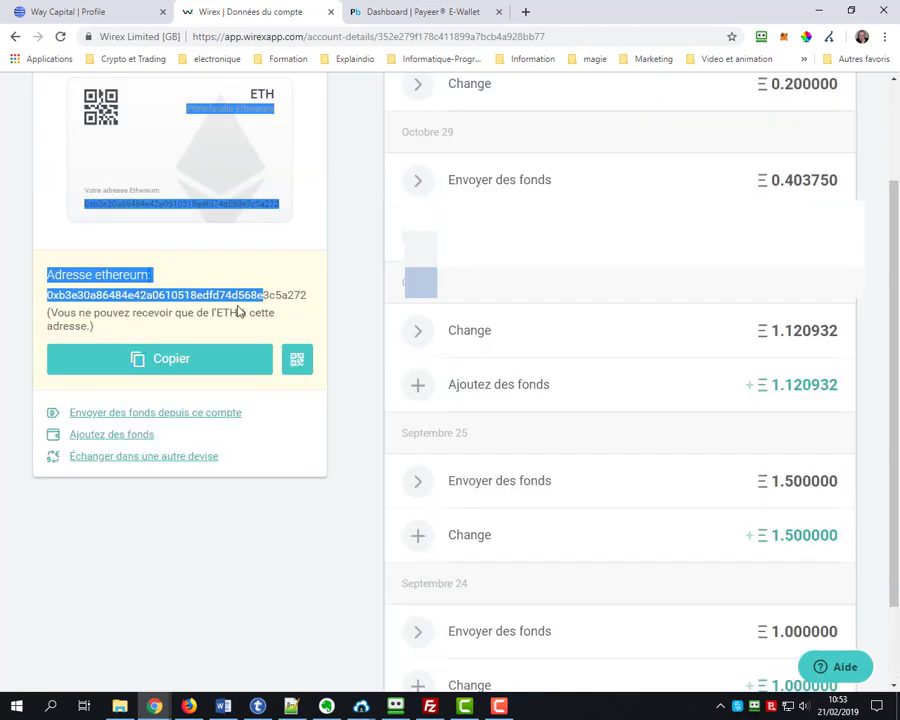
{"action": "left_click", "coordinate": [246, 320]}
{"action": "left_click", "coordinate": [197, 370]}
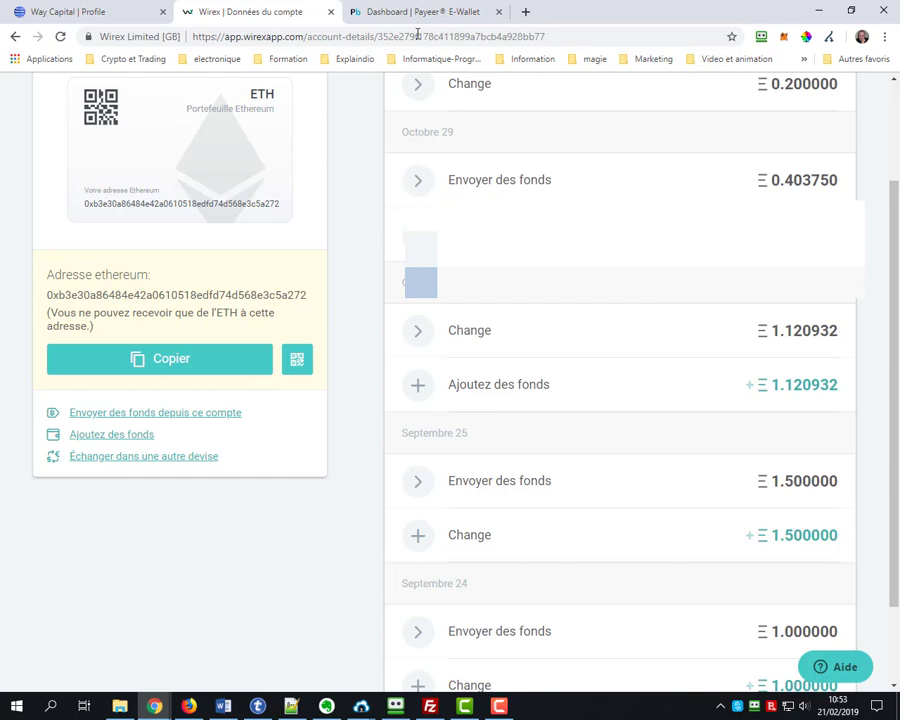
{"action": "left_click", "coordinate": [152, 16]}
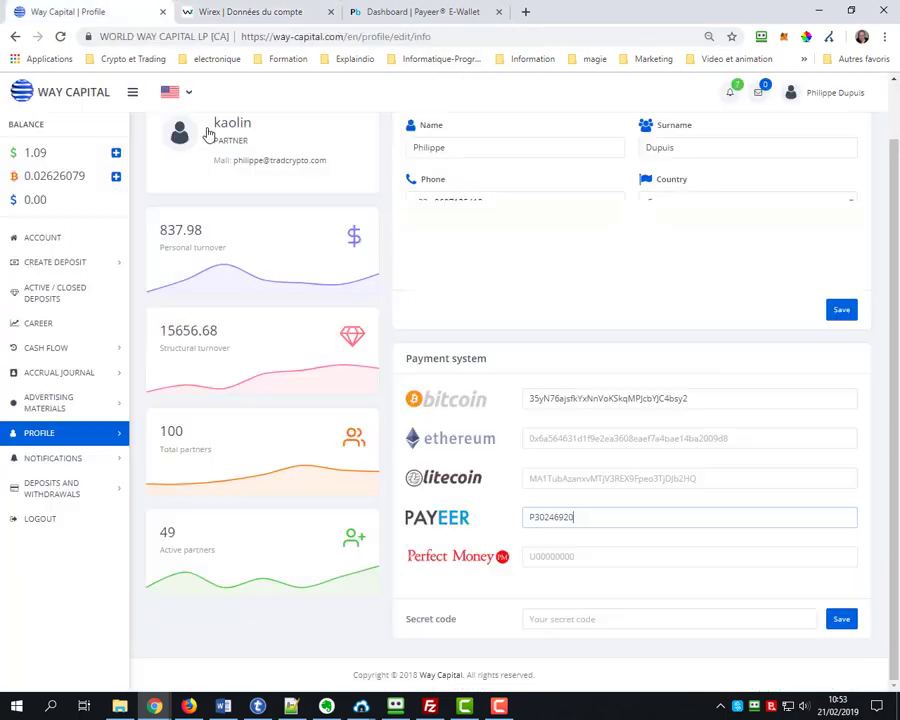
Paste the Ethereum address into the Ethereum payout field and try saving
{"action": "left_click", "coordinate": [539, 440]}
{"action": "type", "text": "0xb3e30a86484e42a0610518edfd74d568e3c5a272"}
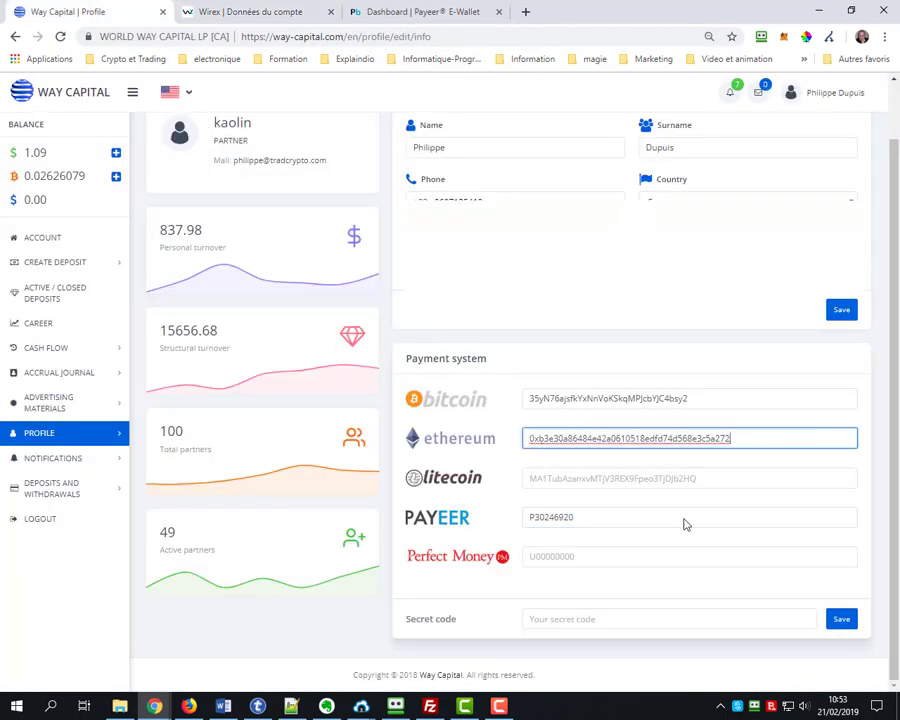
{"action": "left_click", "coordinate": [841, 618]}
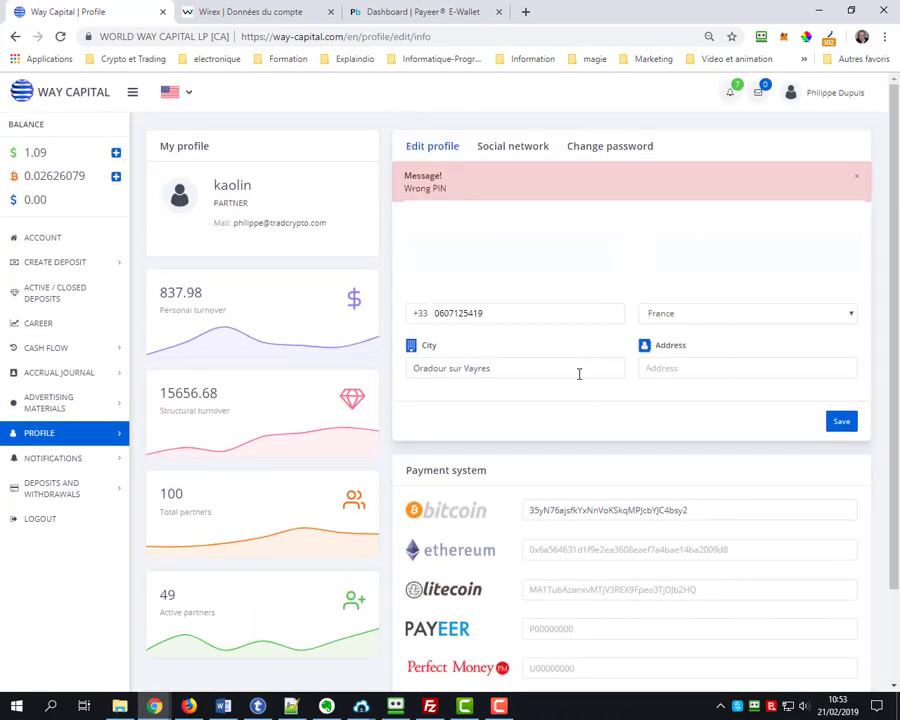
{"action": "scroll", "coordinate": [590, 460], "scroll_direction": "down", "scroll_amount": 2}
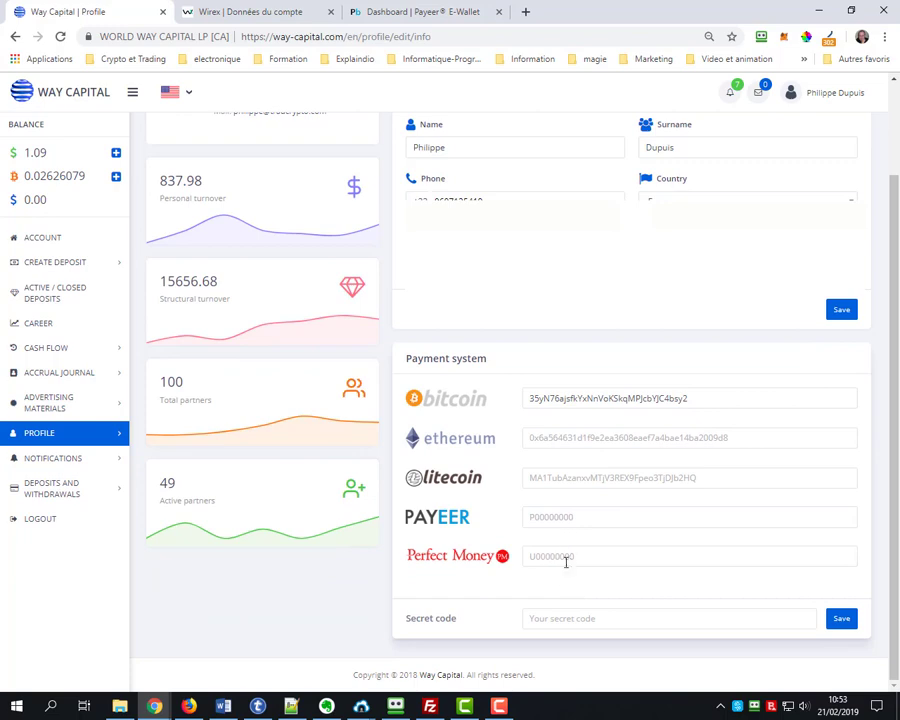
Fill the Ethereum and Payeer fields from autofill suggestions, checking the number in Payeer
{"action": "left_click", "coordinate": [551, 438]}
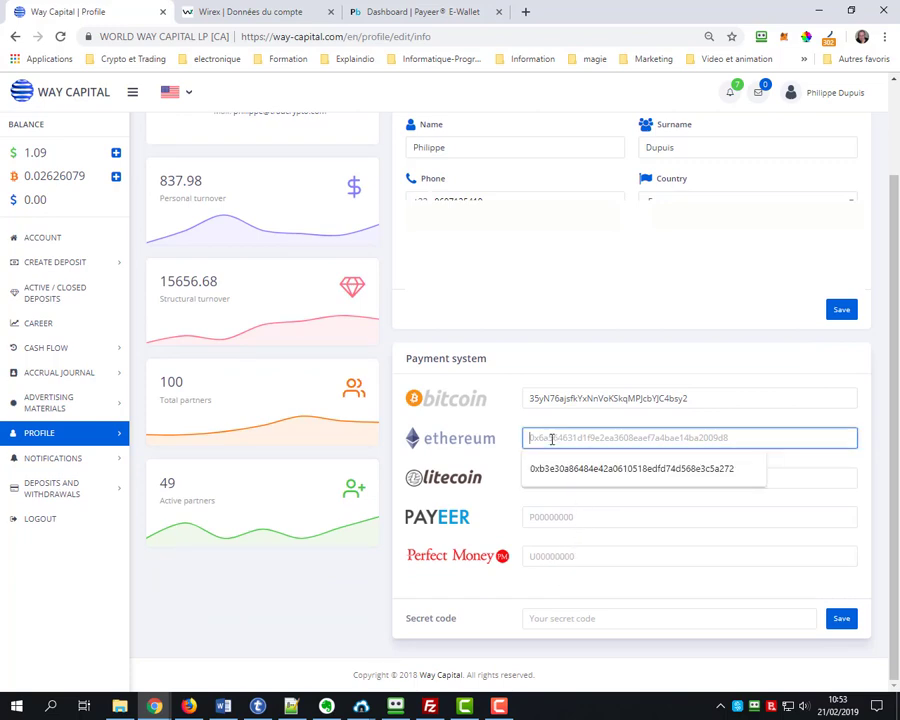
{"action": "left_click", "coordinate": [554, 476]}
{"action": "left_click", "coordinate": [585, 520]}
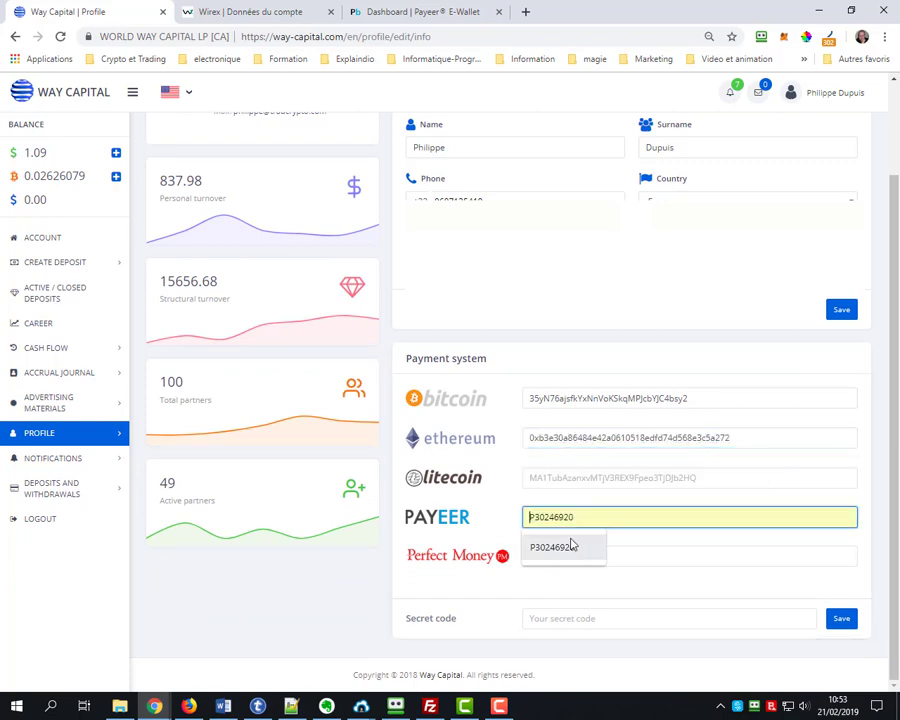
{"action": "left_click", "coordinate": [553, 548]}
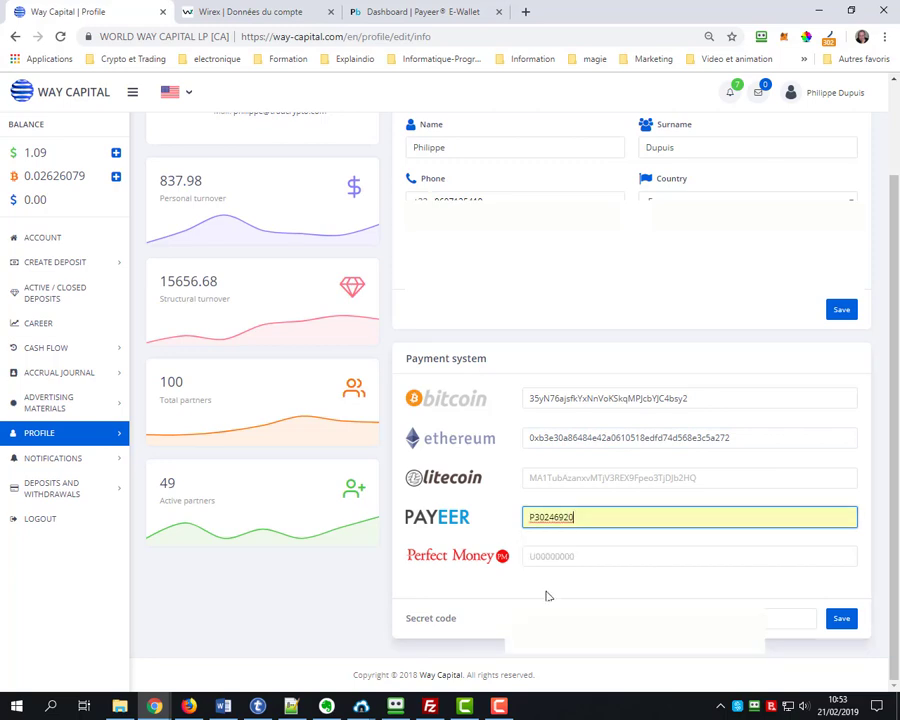
{"action": "left_click", "coordinate": [430, 12]}
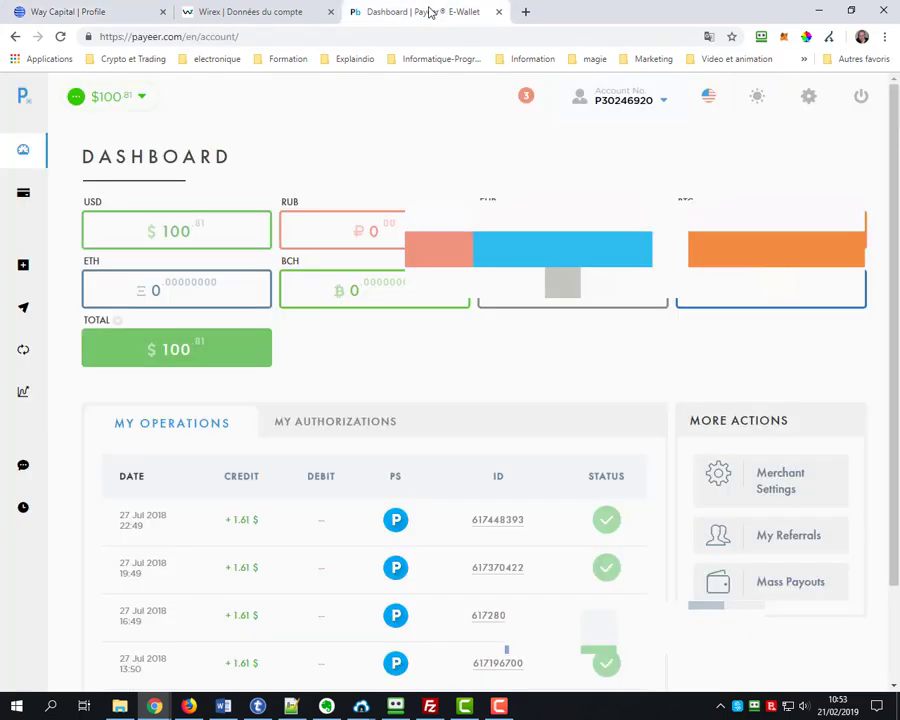
{"action": "left_click", "coordinate": [112, 16]}
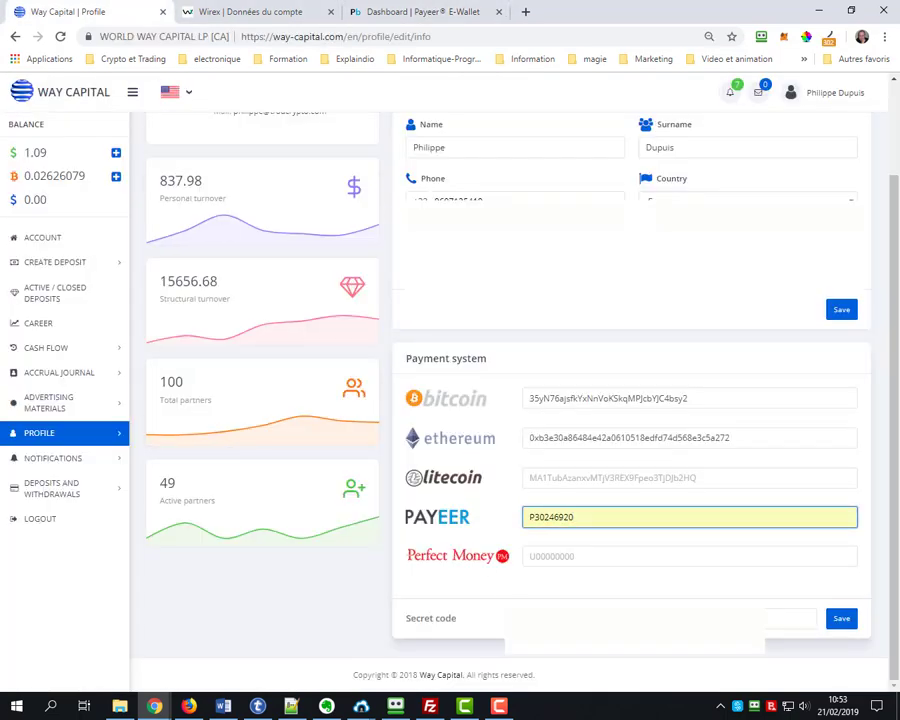
Enter the secret code and save the payment details, confirming the success message
{"action": "left_click", "coordinate": [640, 619]}
{"action": "left_click", "coordinate": [586, 652]}
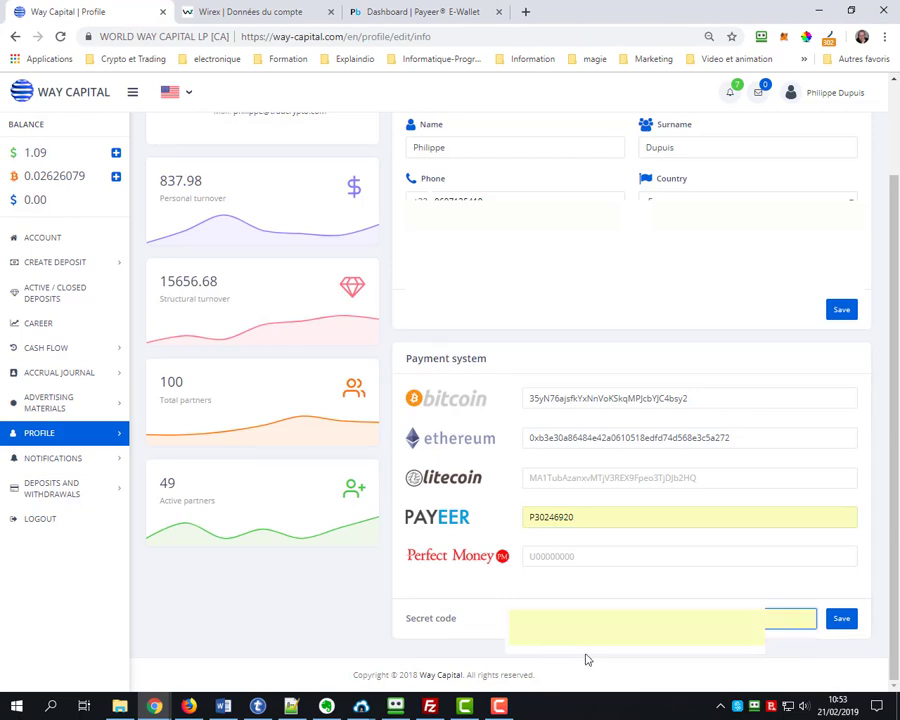
{"action": "left_click", "coordinate": [846, 620]}
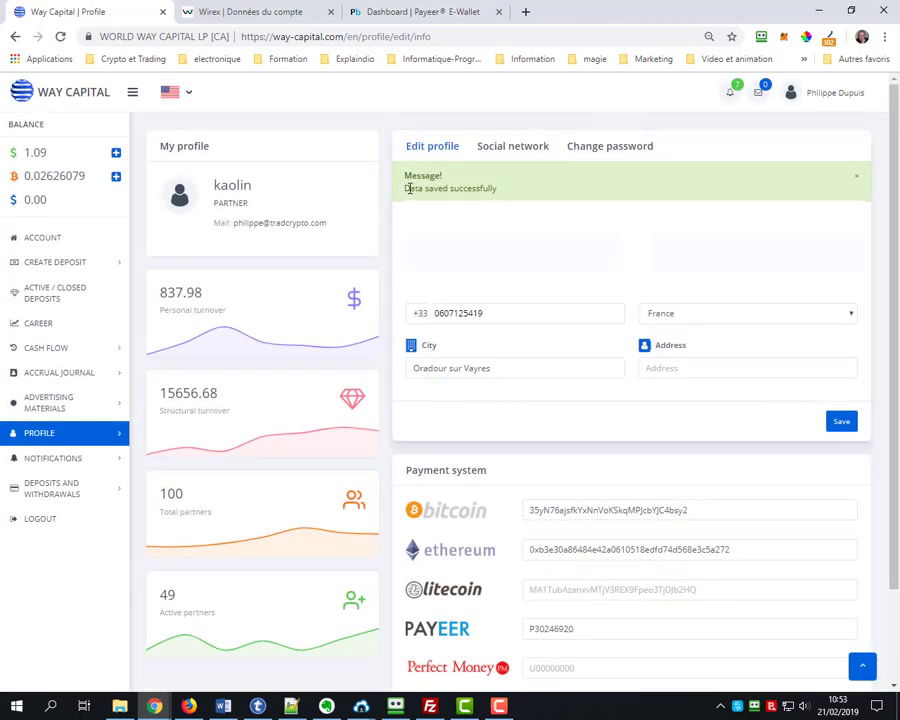
{"action": "left_click_drag", "start_coordinate": [409, 188], "coordinate": [505, 194]}
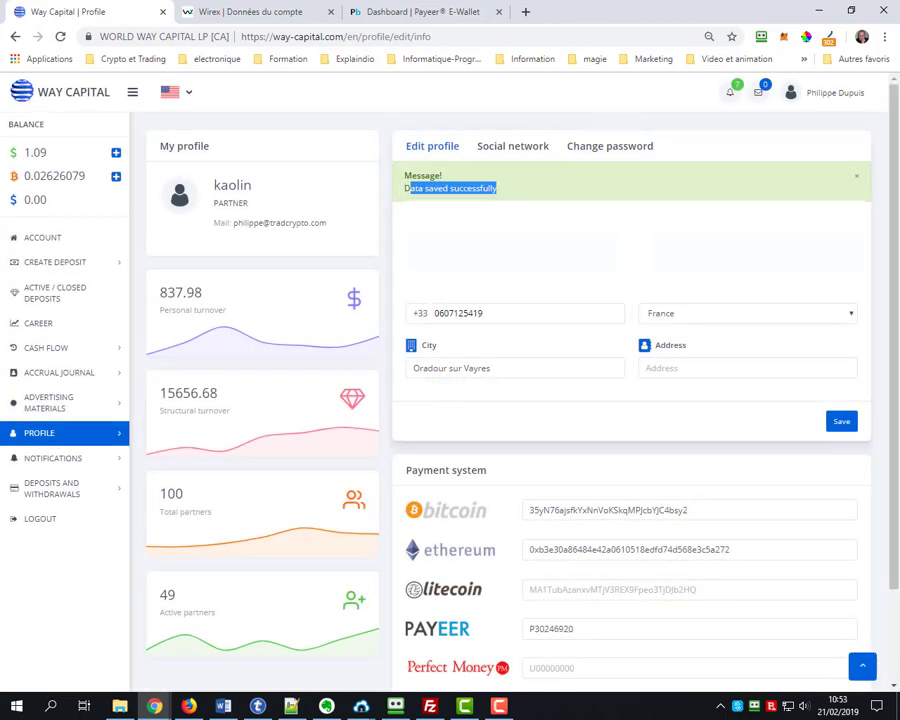
{"action": "scroll", "coordinate": [548, 405], "scroll_direction": "down", "scroll_amount": 2}
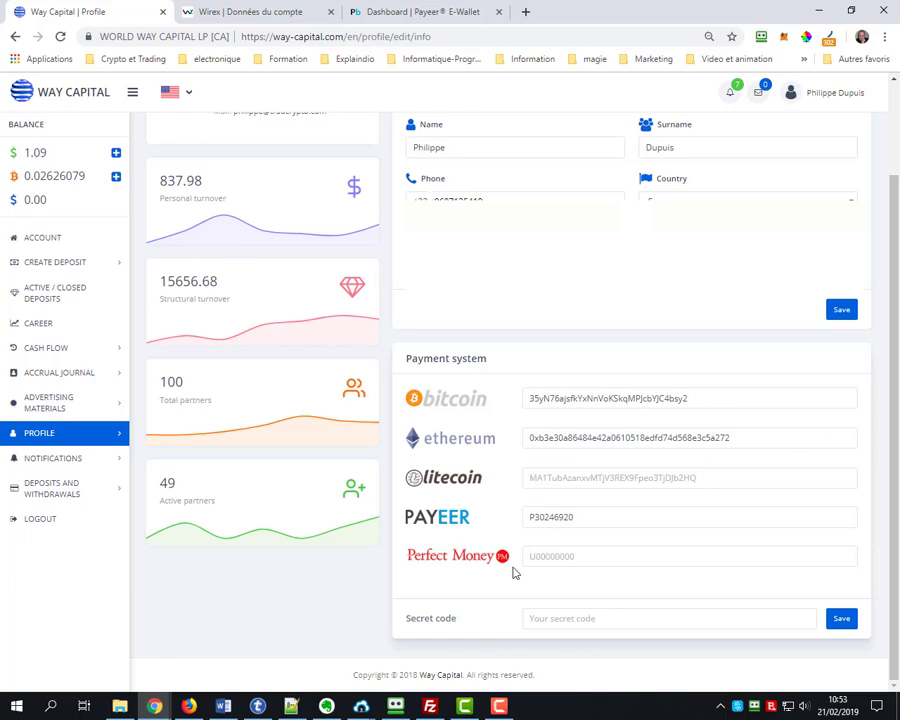
{"action": "left_click", "coordinate": [221, 14]}
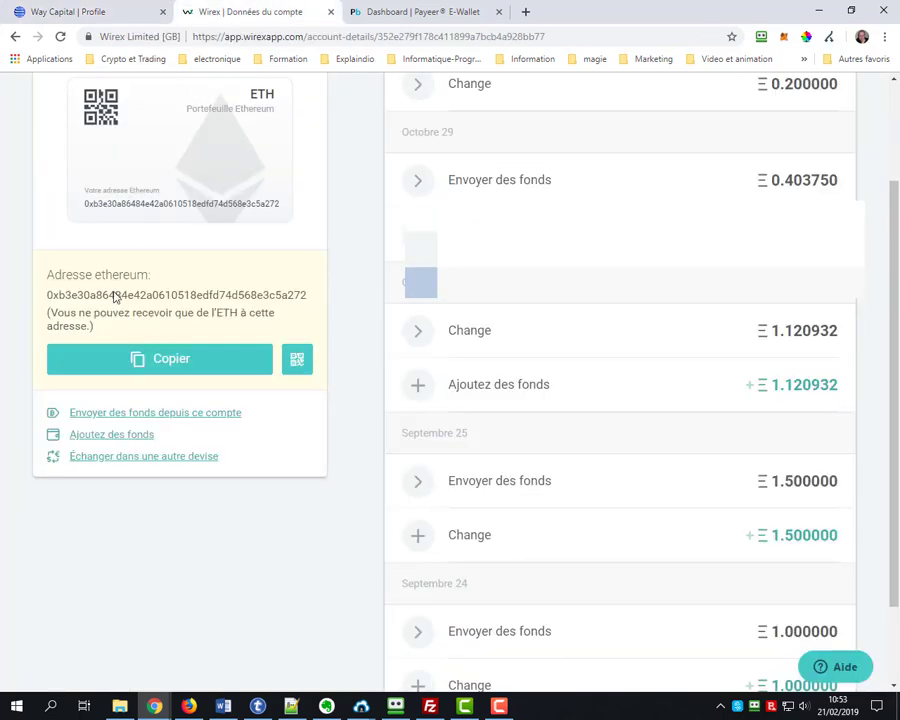
Copy the deposit address of the Litecoin account in Wirex
{"action": "scroll", "coordinate": [94, 212], "scroll_direction": "up", "scroll_amount": 2}
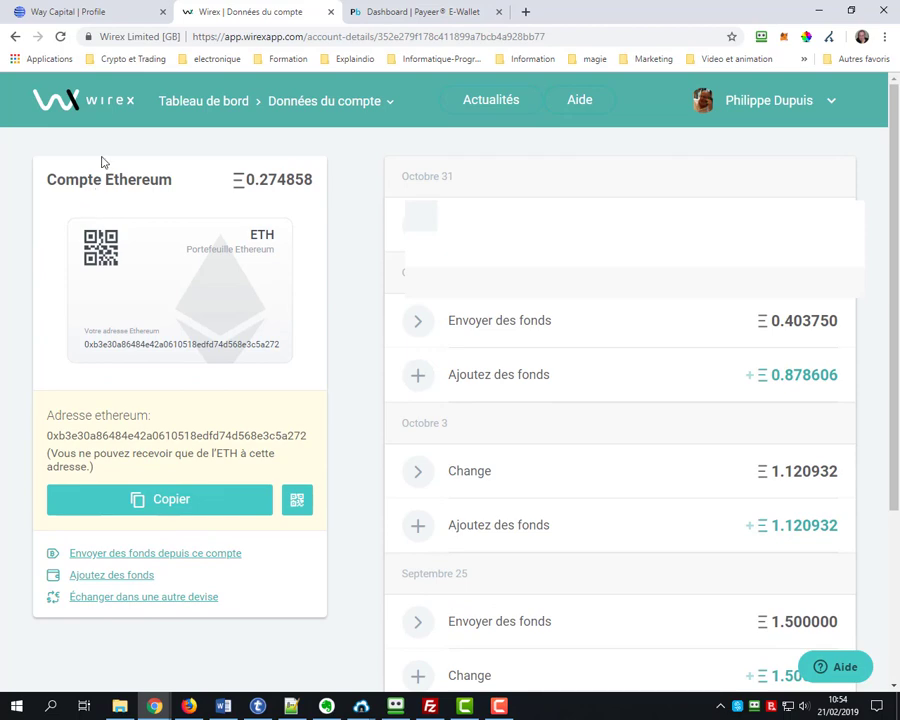
{"action": "left_click", "coordinate": [96, 104]}
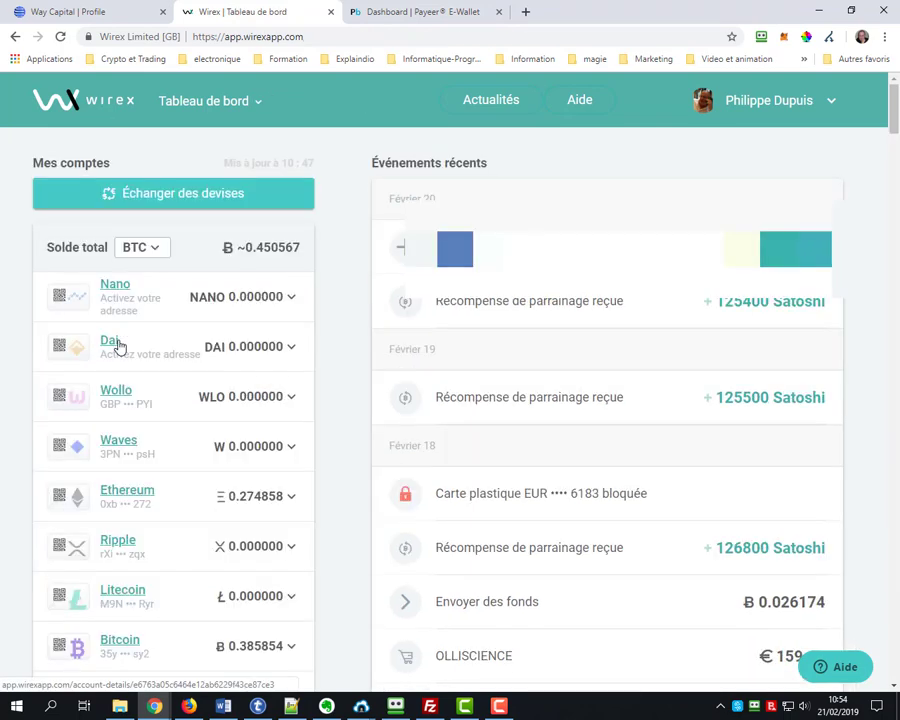
{"action": "scroll", "coordinate": [120, 345], "scroll_direction": "down", "scroll_amount": 2}
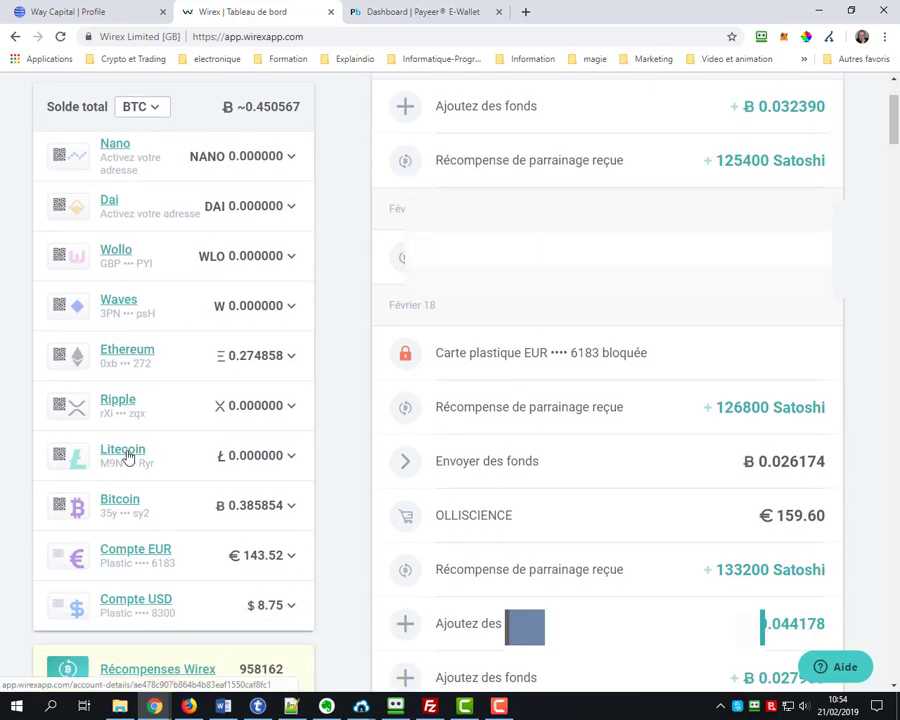
{"action": "left_click", "coordinate": [125, 452]}
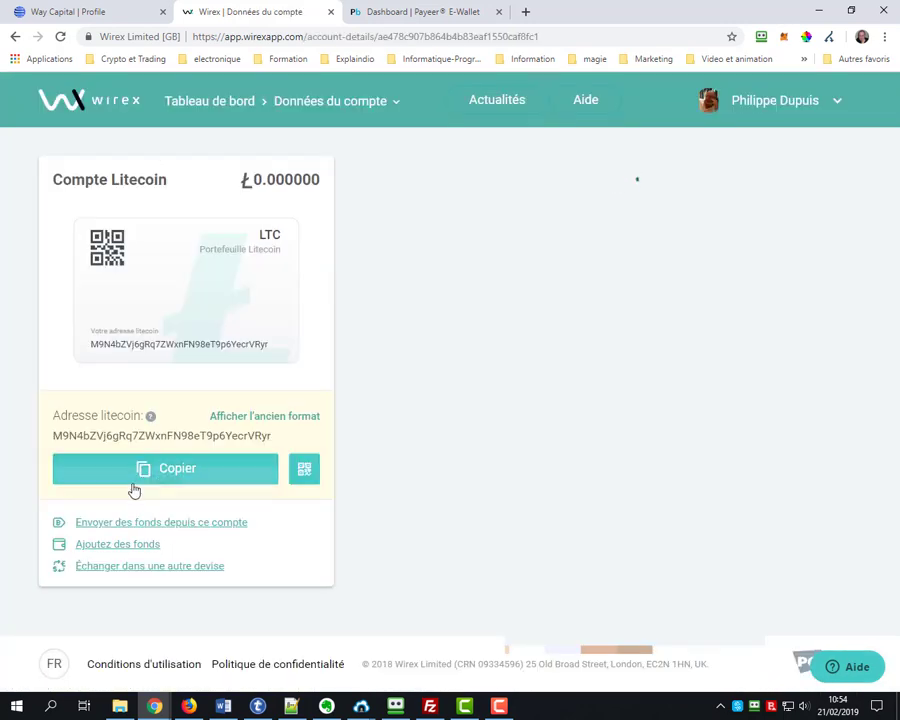
{"action": "left_click", "coordinate": [133, 487]}
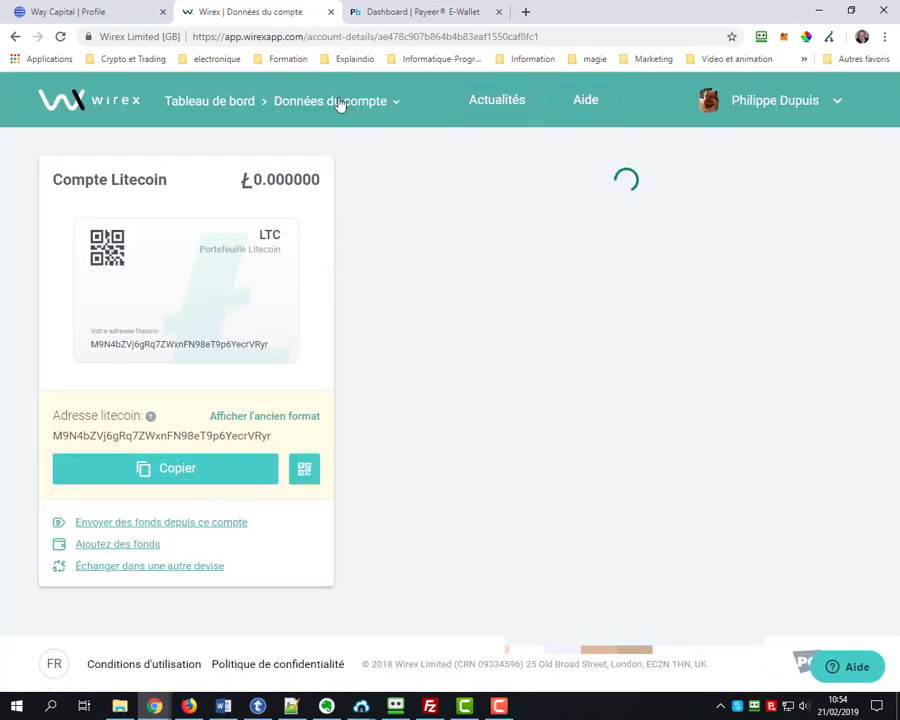
{"action": "left_click", "coordinate": [110, 12]}
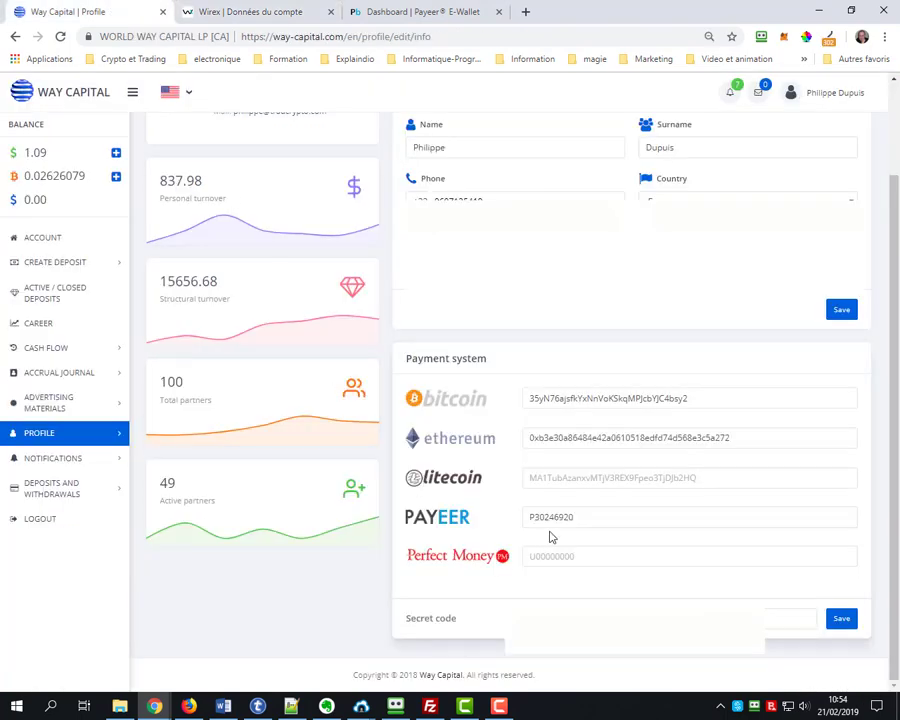
Paste the Litecoin address into the Litecoin payout field and save with the secret code
{"action": "left_click", "coordinate": [548, 476]}
{"action": "type", "text": "M9N4bZVj6gRq7ZWxnFN98eT9p6YecrVRyr"}
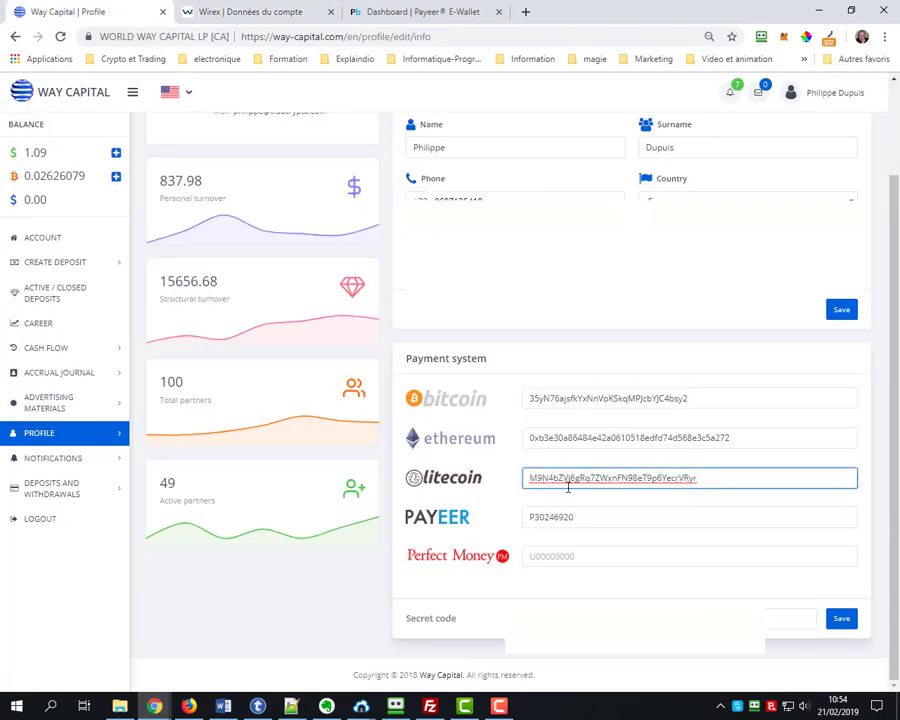
{"action": "left_click", "coordinate": [790, 618]}
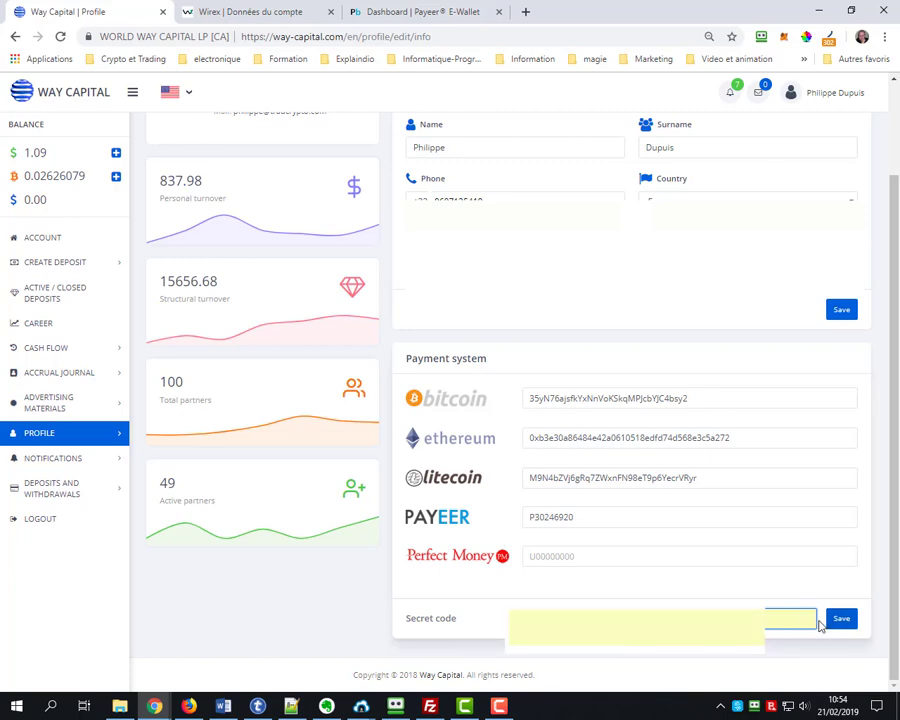
{"action": "left_click", "coordinate": [837, 620]}
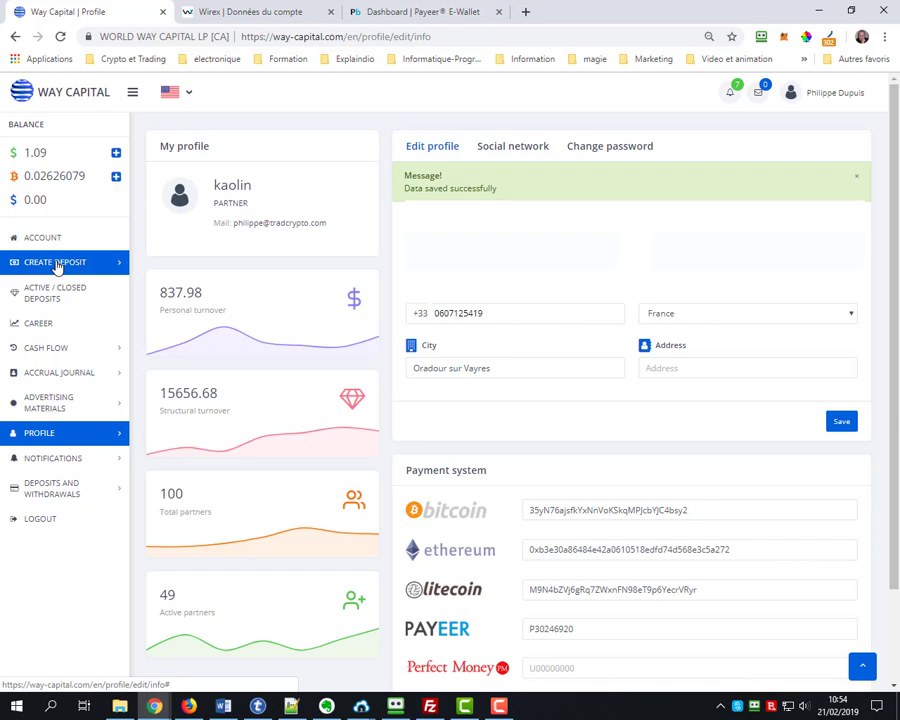
Open the balance top-up page and look through the BTC and USD payment method lists
{"action": "left_click", "coordinate": [55, 497]}
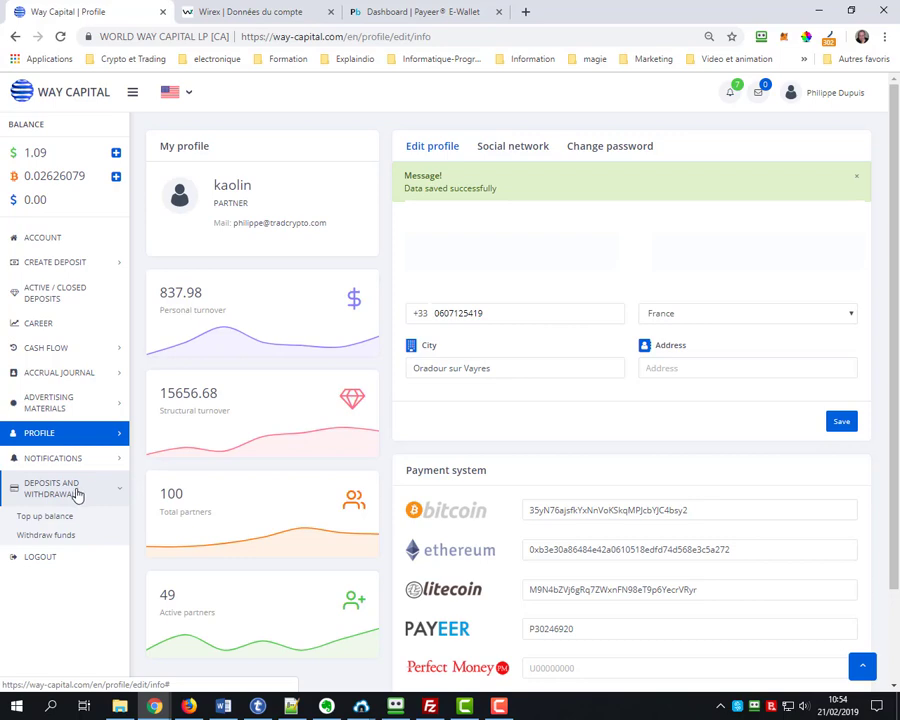
{"action": "left_click", "coordinate": [46, 520]}
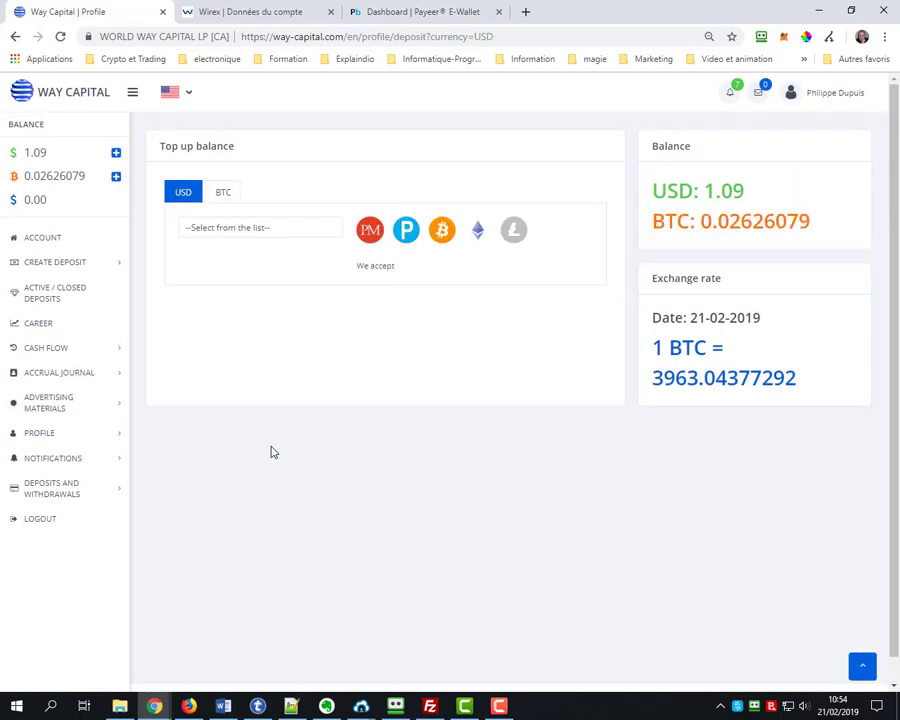
{"action": "left_click", "coordinate": [222, 195]}
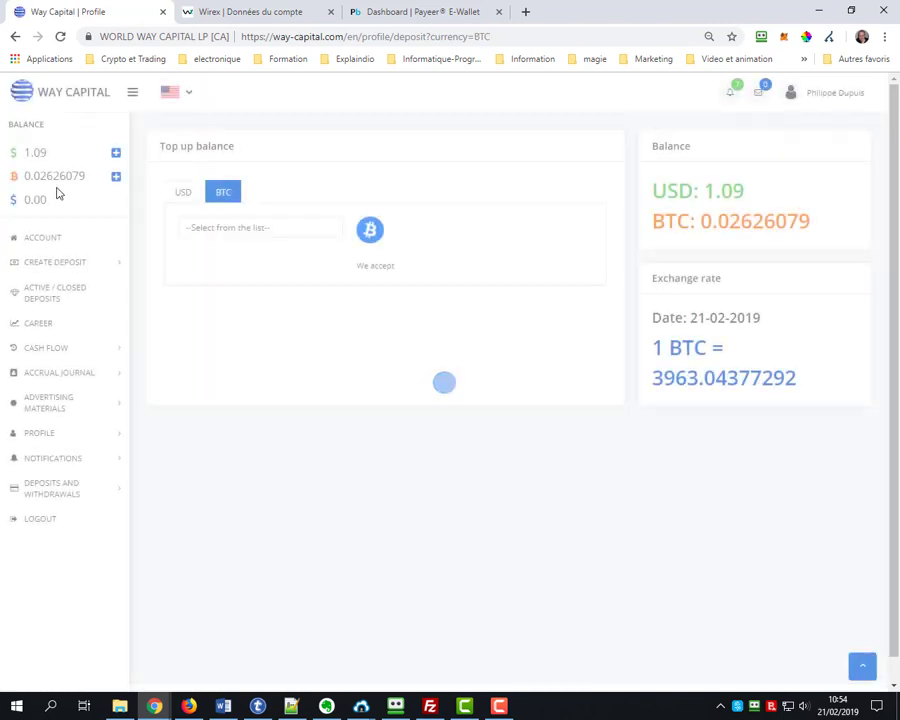
{"action": "left_click", "coordinate": [245, 227]}
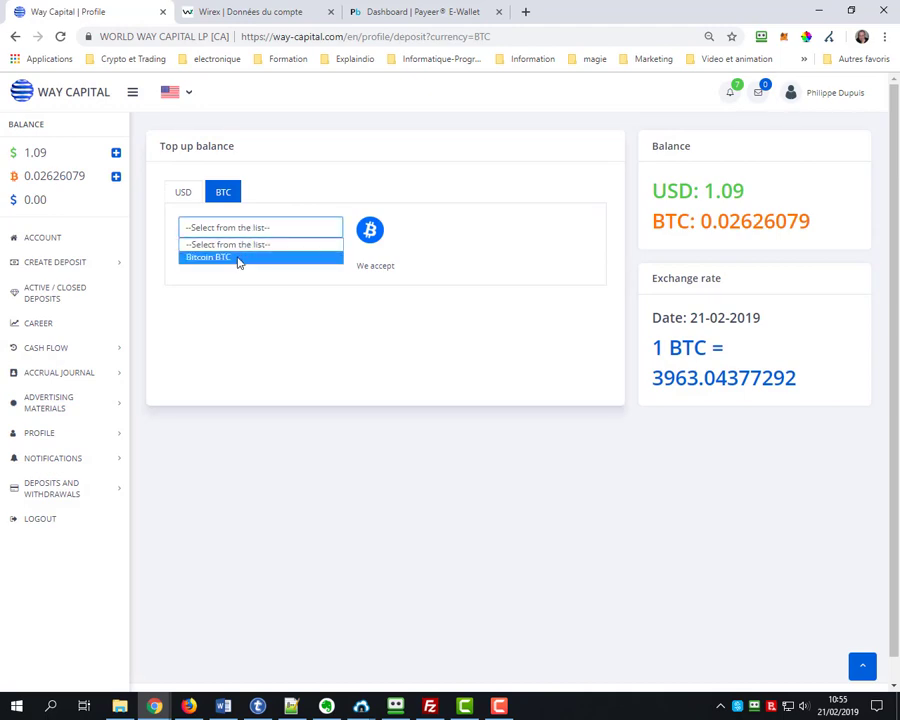
{"action": "left_click", "coordinate": [176, 197]}
{"action": "left_click", "coordinate": [178, 198]}
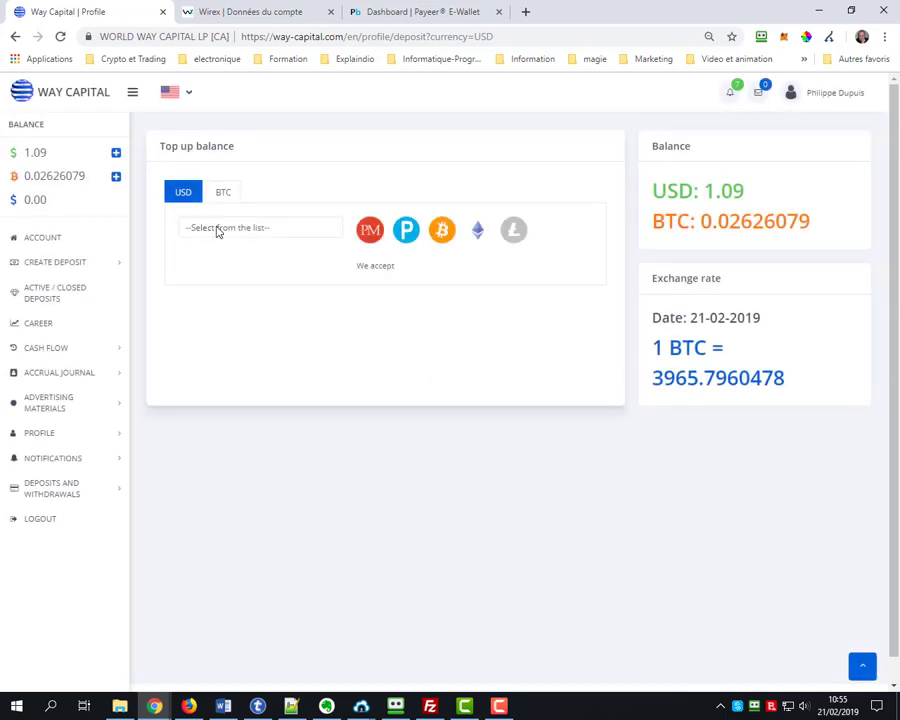
{"action": "left_click", "coordinate": [216, 228]}
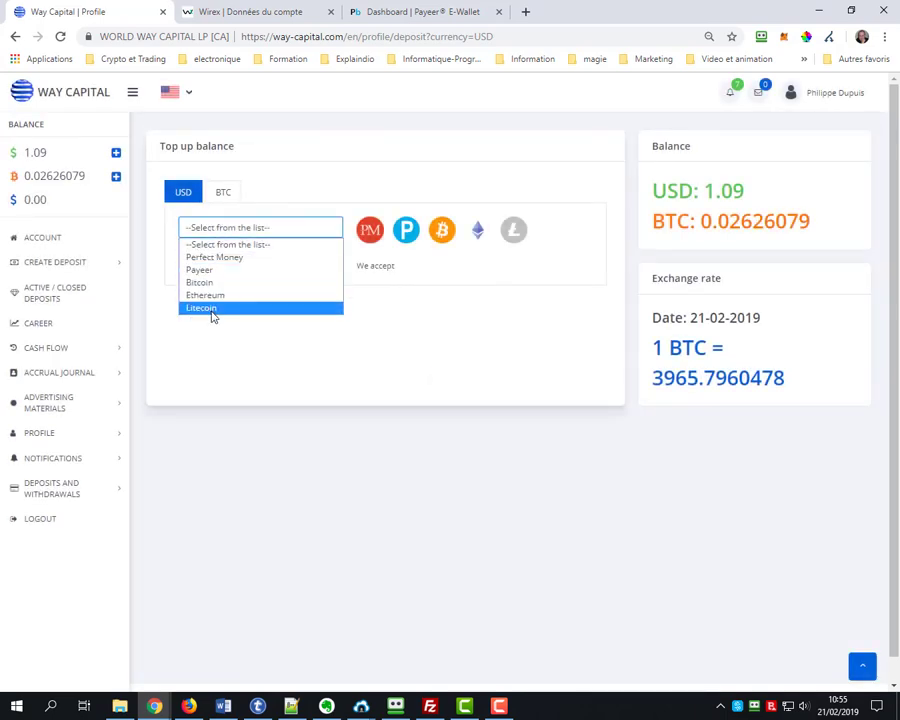
{"action": "left_click", "coordinate": [392, 432]}
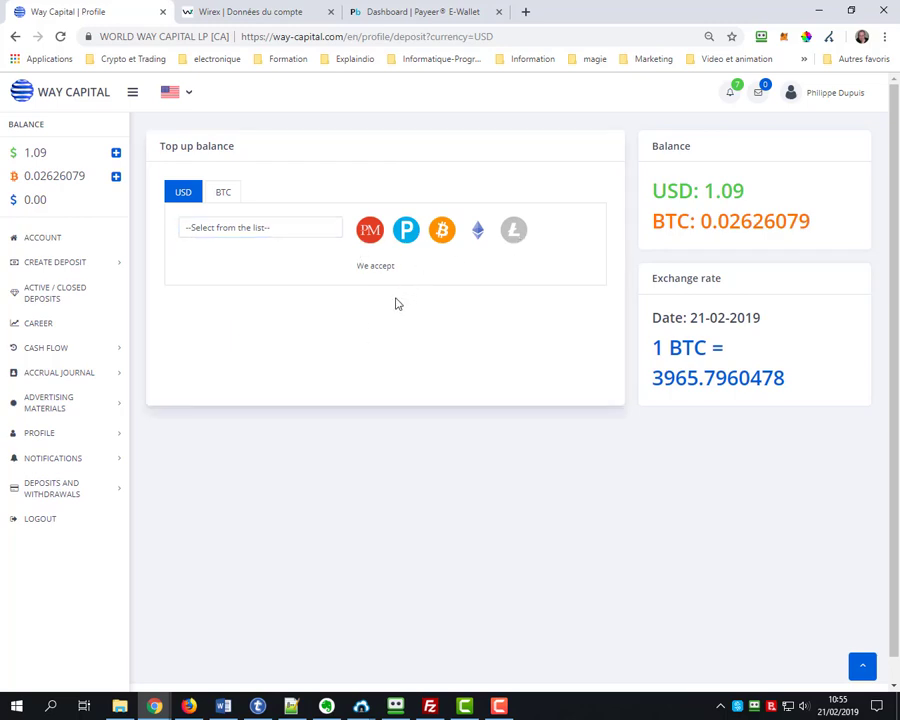
Select Bitcoin BTC as the payment method and enter a 0.1 BTC amount
{"action": "left_click", "coordinate": [219, 197]}
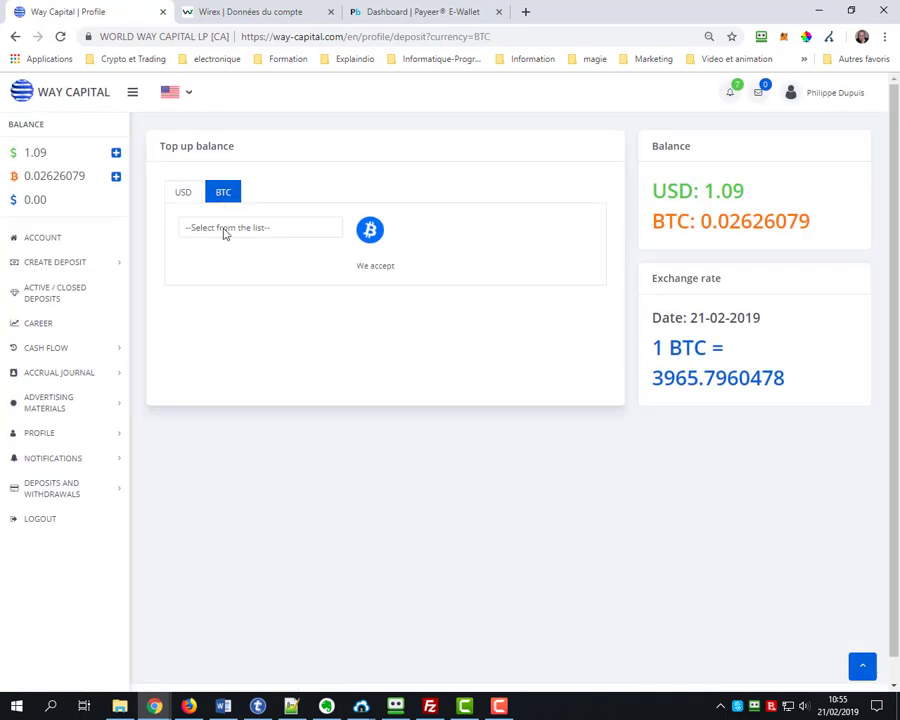
{"action": "left_click", "coordinate": [225, 229]}
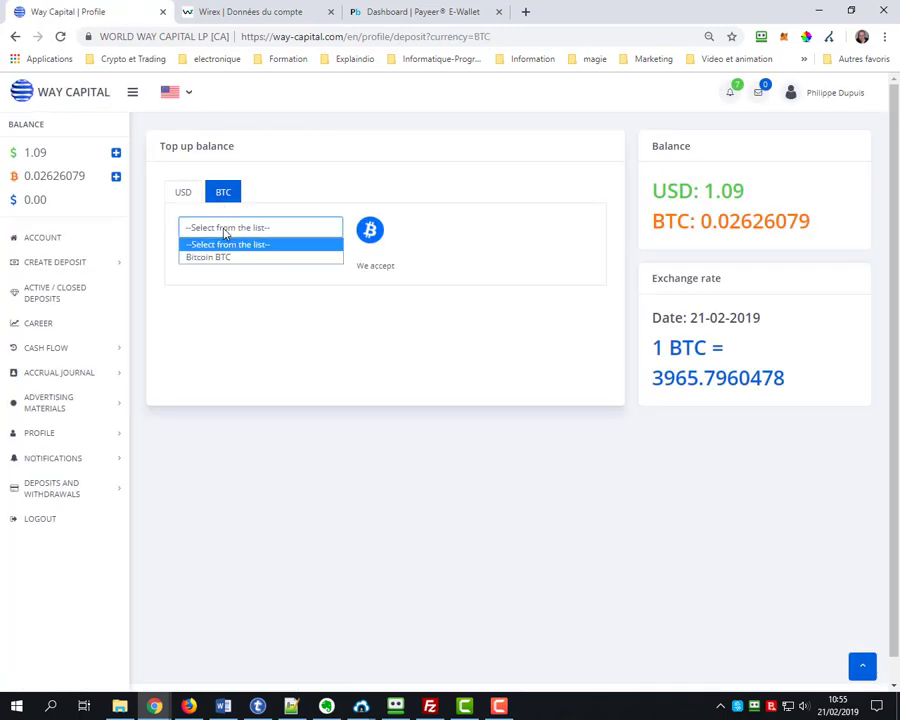
{"action": "left_click", "coordinate": [212, 257]}
{"action": "left_click", "coordinate": [212, 257]}
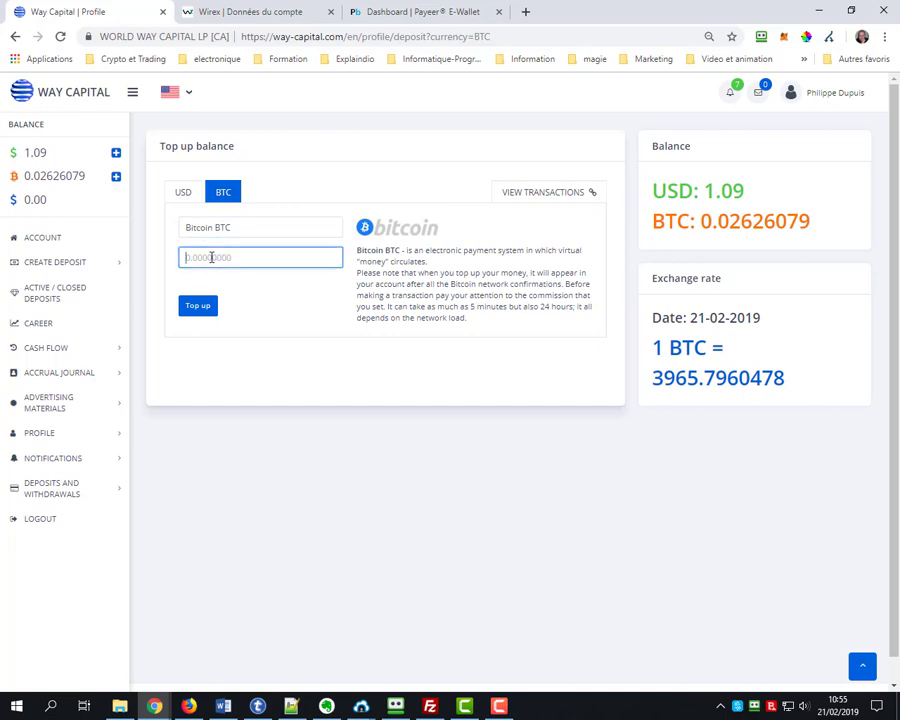
{"action": "type", "text": "0.1"}
In Wirex, start a Bitcoin send with the saved Coinexchanges address and label autofilled
{"action": "left_click", "coordinate": [262, 13]}
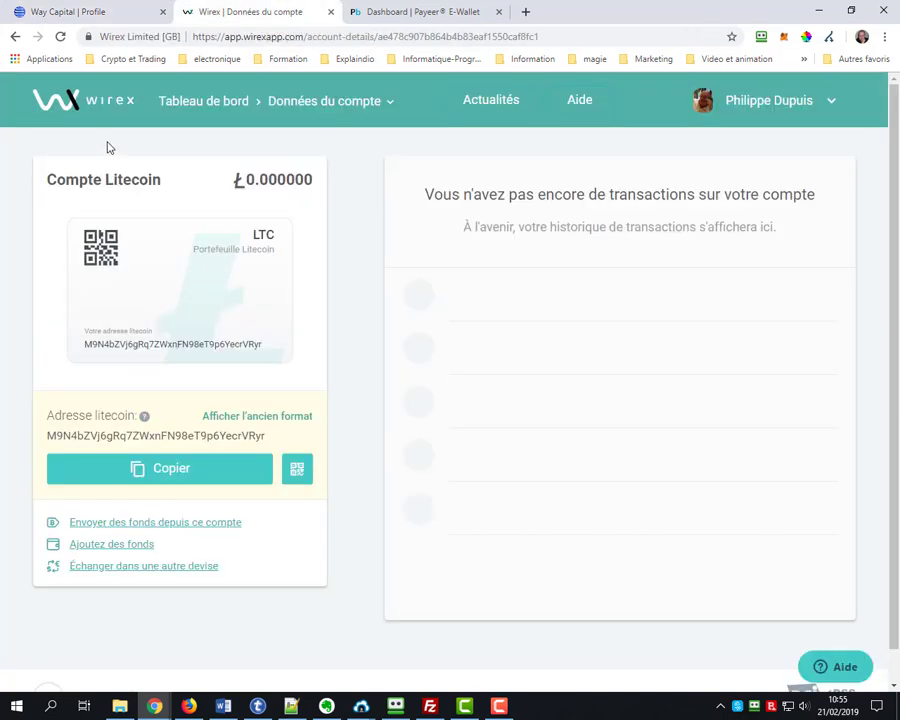
{"action": "left_click", "coordinate": [92, 105]}
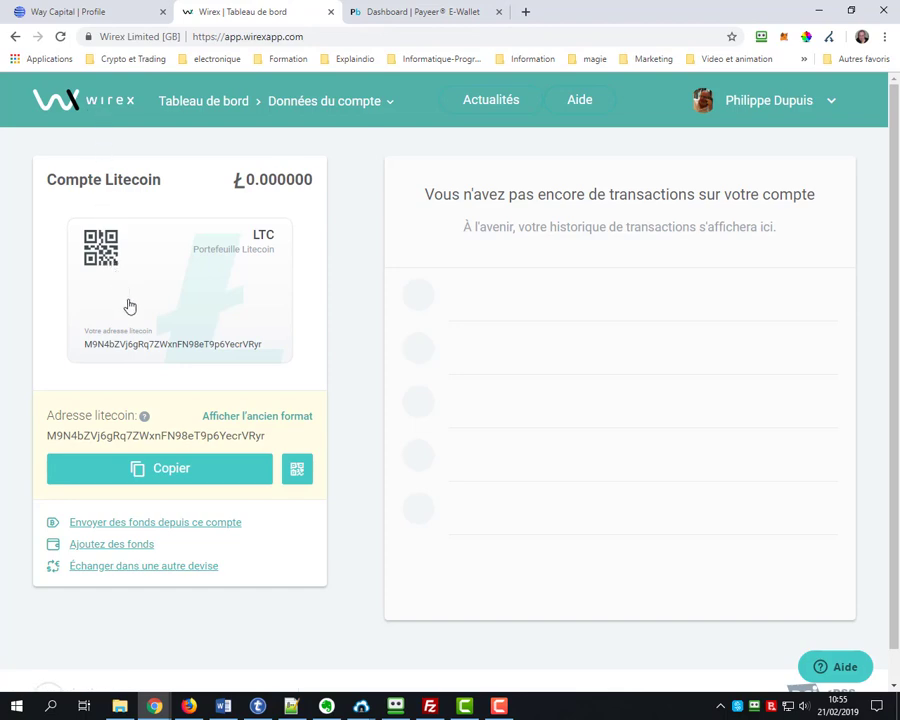
{"action": "scroll", "coordinate": [130, 320], "scroll_direction": "down", "scroll_amount": 2}
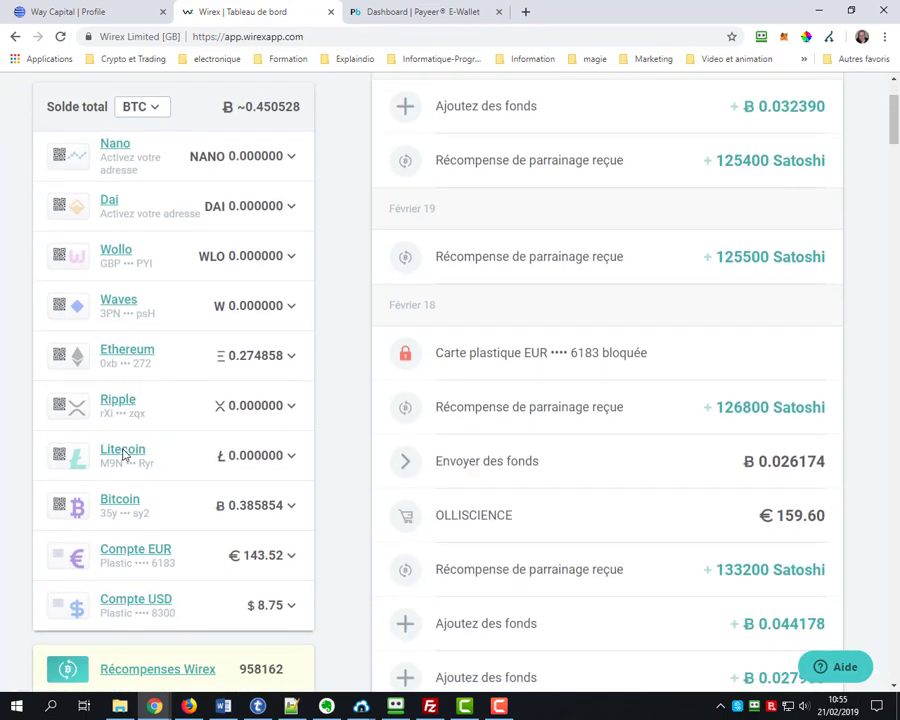
{"action": "left_click", "coordinate": [117, 500]}
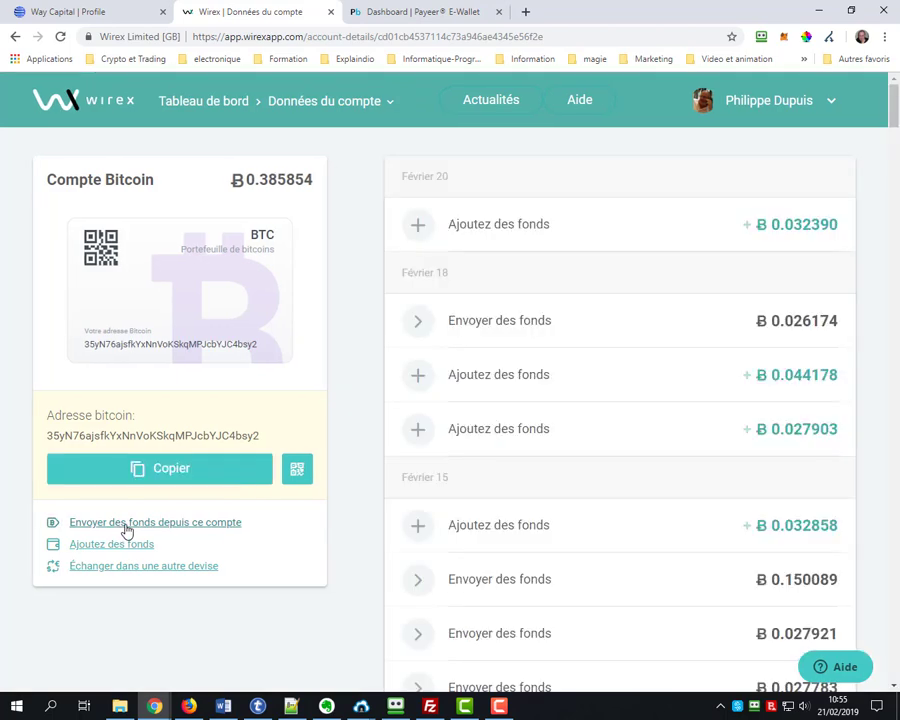
{"action": "left_click", "coordinate": [127, 531]}
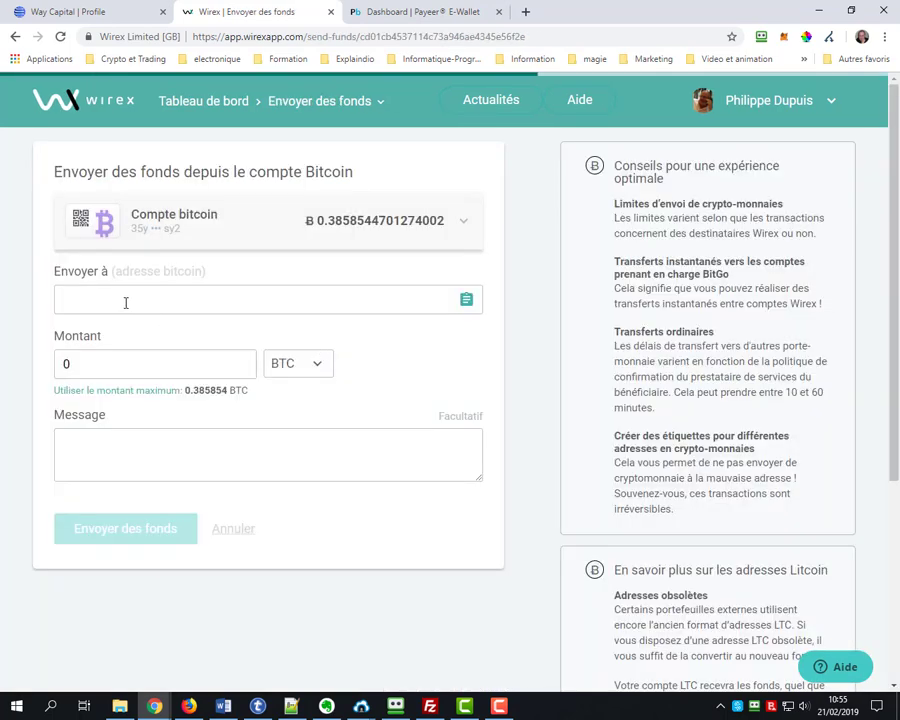
{"action": "left_click", "coordinate": [125, 300]}
{"action": "left_click", "coordinate": [123, 336]}
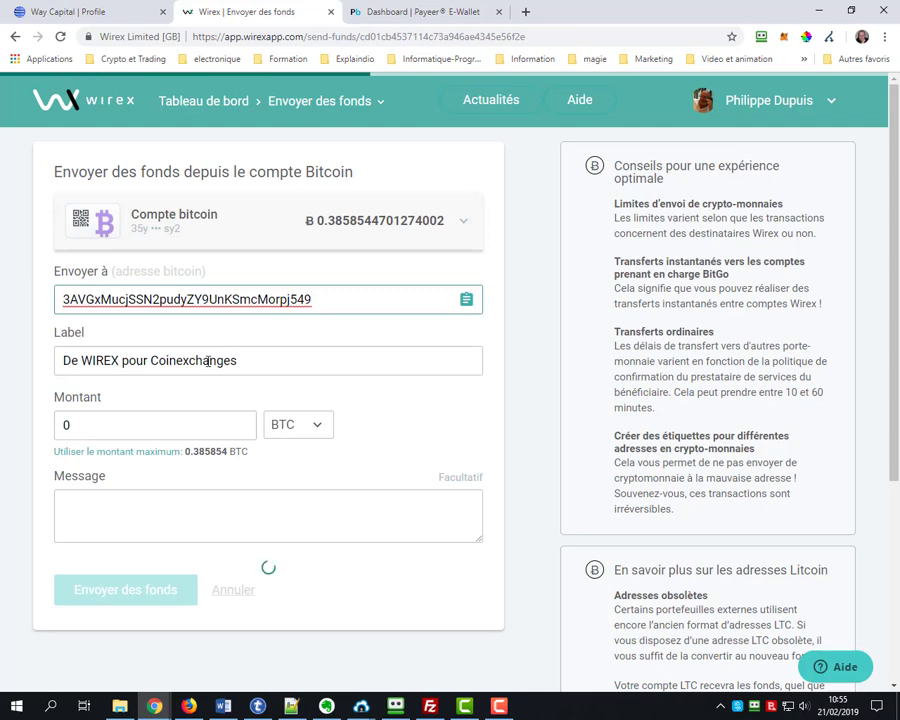
Select the send amount, confirm BTC as the currency, and go back to World Way Capital
{"action": "left_click", "coordinate": [100, 432]}
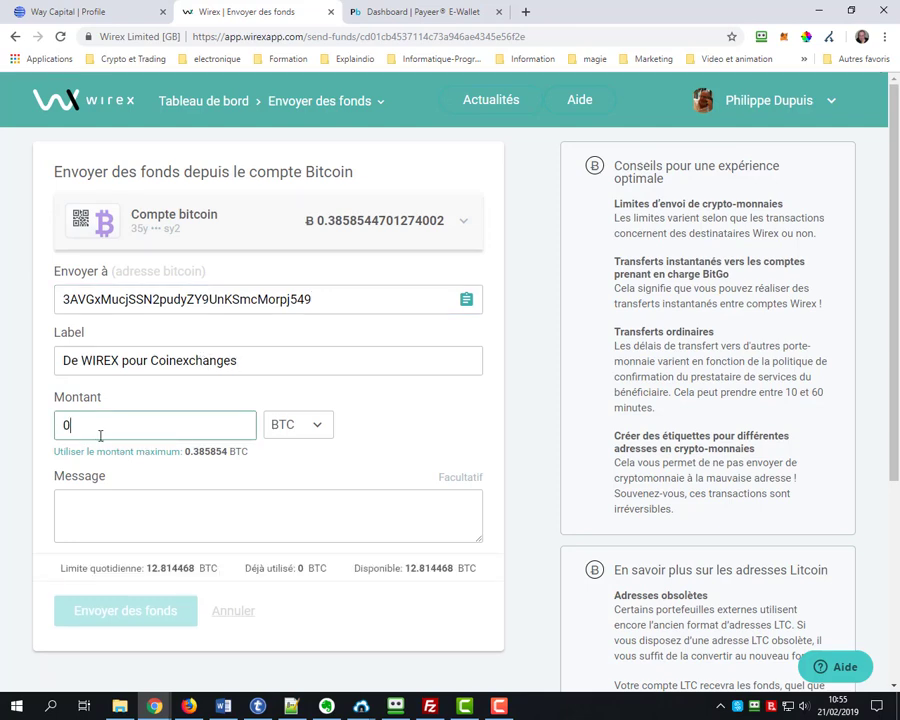
{"action": "left_click_drag", "start_coordinate": [100, 432], "coordinate": [52, 440]}
{"action": "left_click", "coordinate": [281, 442]}
{"action": "left_click", "coordinate": [281, 442]}
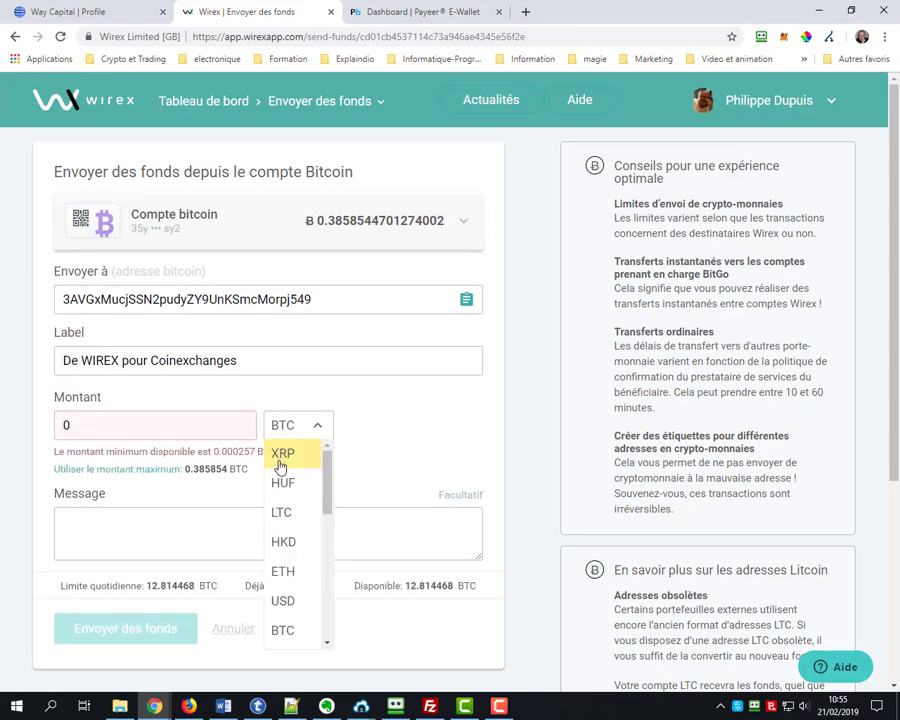
{"action": "scroll", "coordinate": [323, 495], "scroll_direction": "down", "scroll_amount": 3}
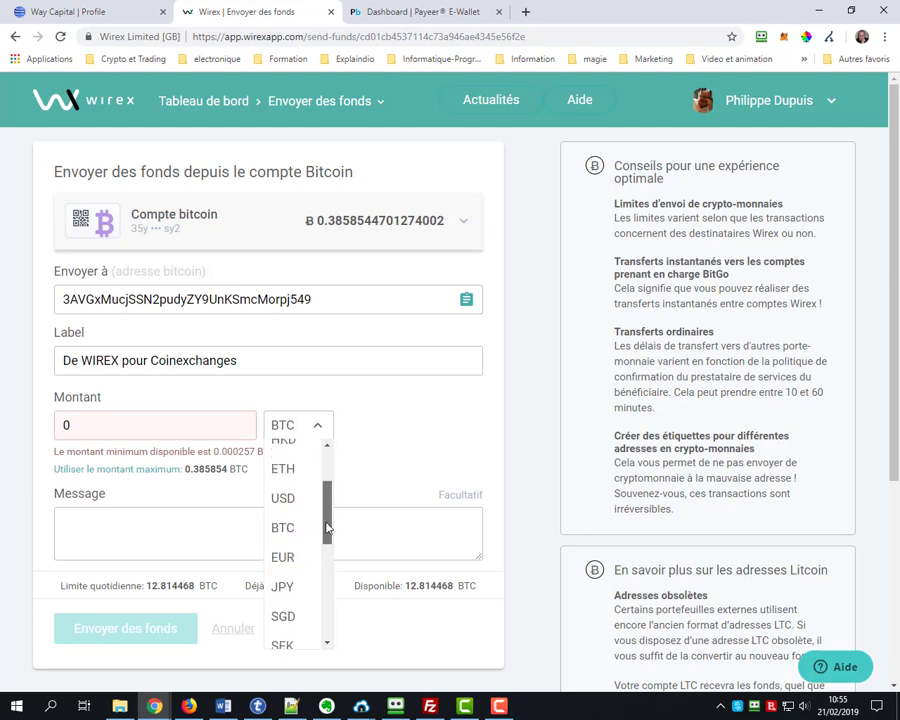
{"action": "left_click", "coordinate": [317, 427]}
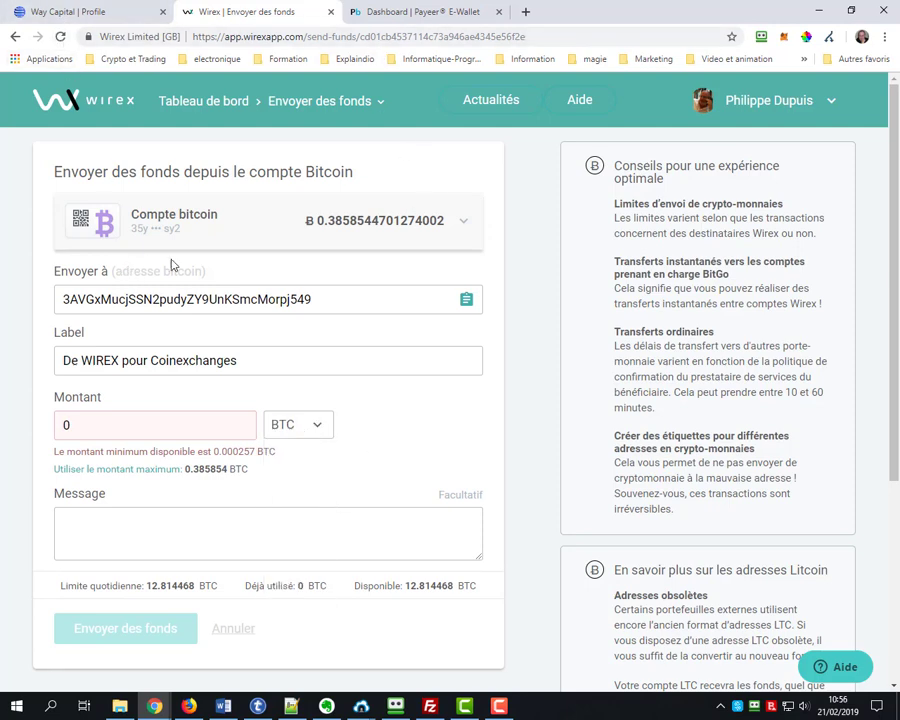
{"action": "left_click", "coordinate": [72, 12]}
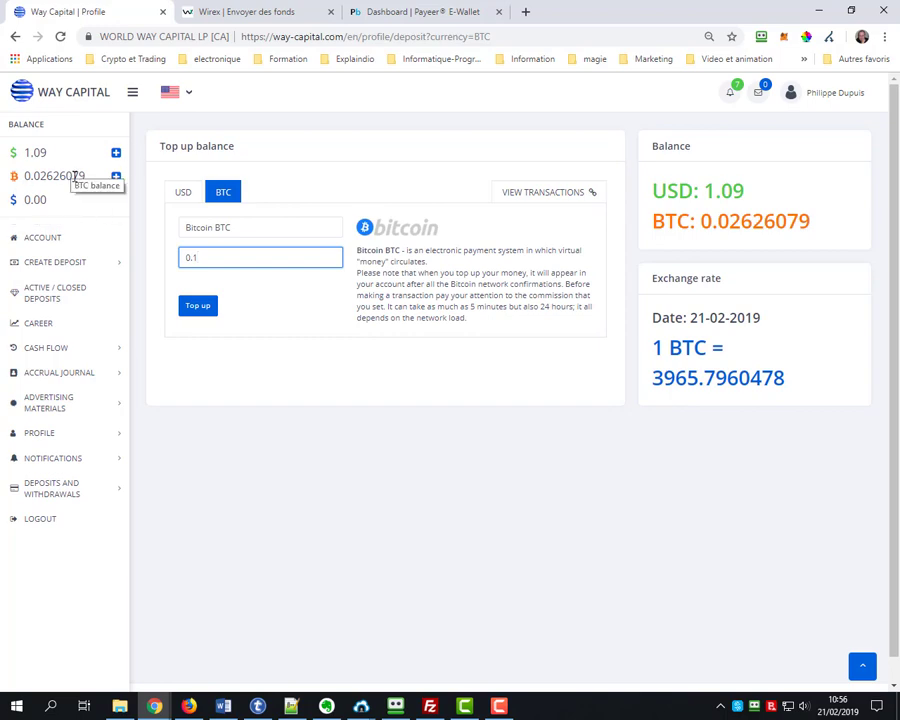
Go to the BTC deposit plans under Create Deposit and invest in the 2.6% BTC Light plan
{"action": "left_click", "coordinate": [62, 264]}
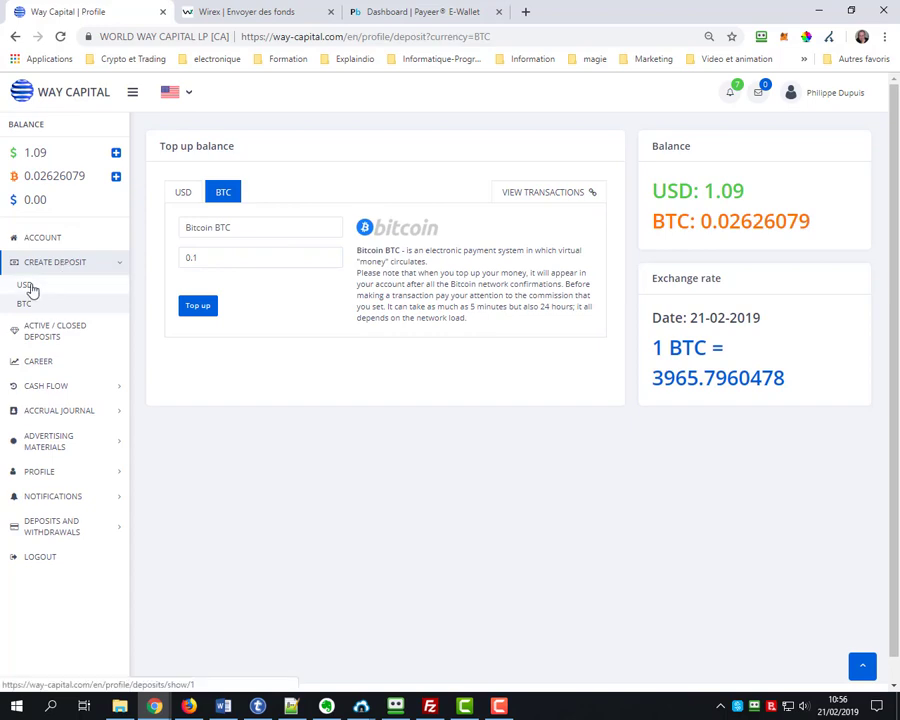
{"action": "left_click", "coordinate": [28, 306]}
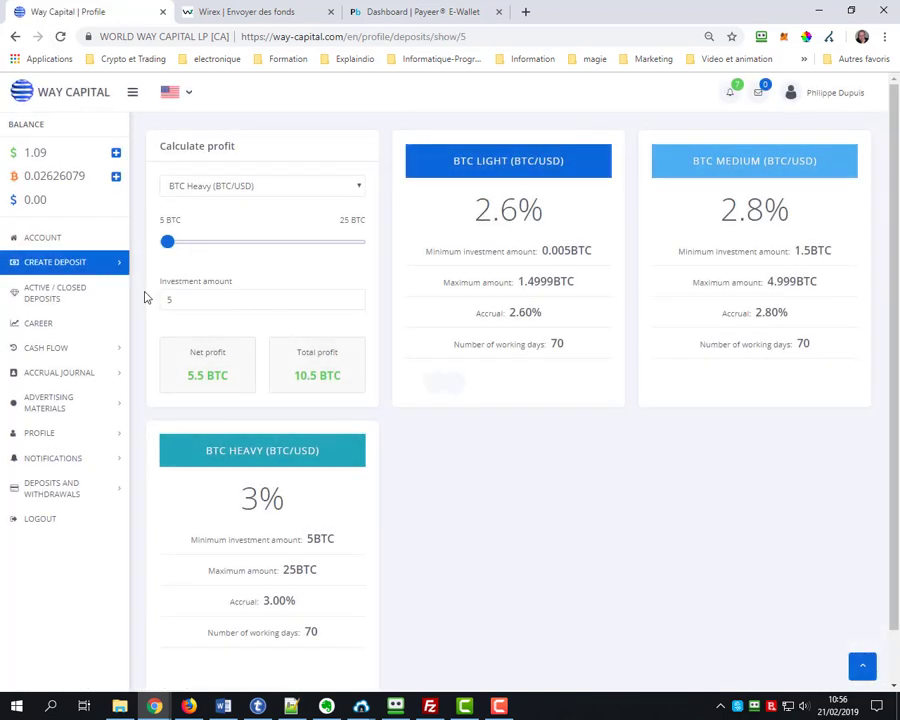
{"action": "mouse_move", "coordinate": [419, 221]}
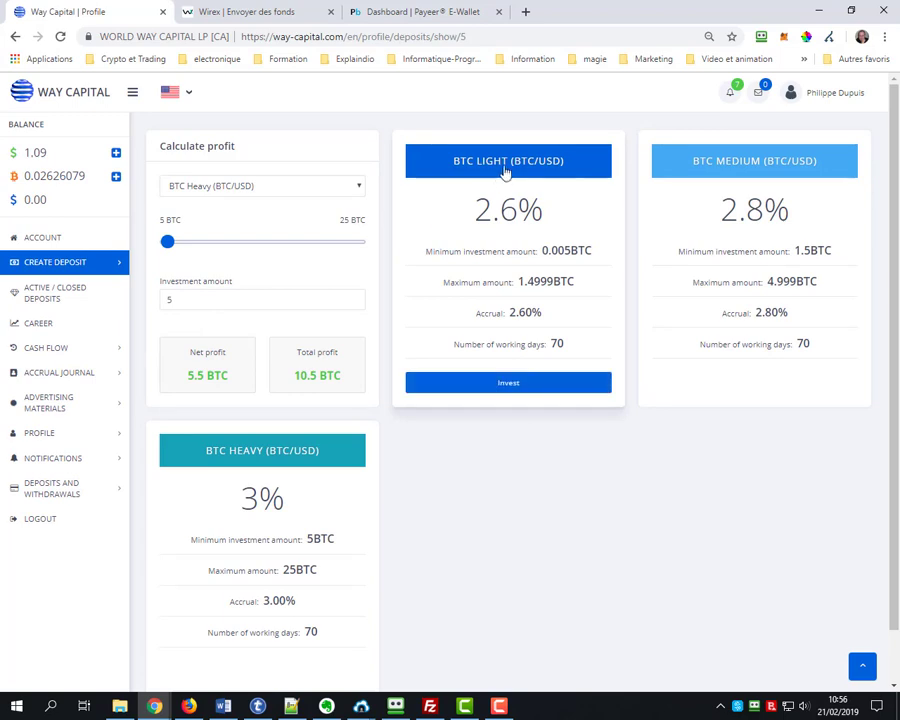
{"action": "left_click", "coordinate": [508, 386]}
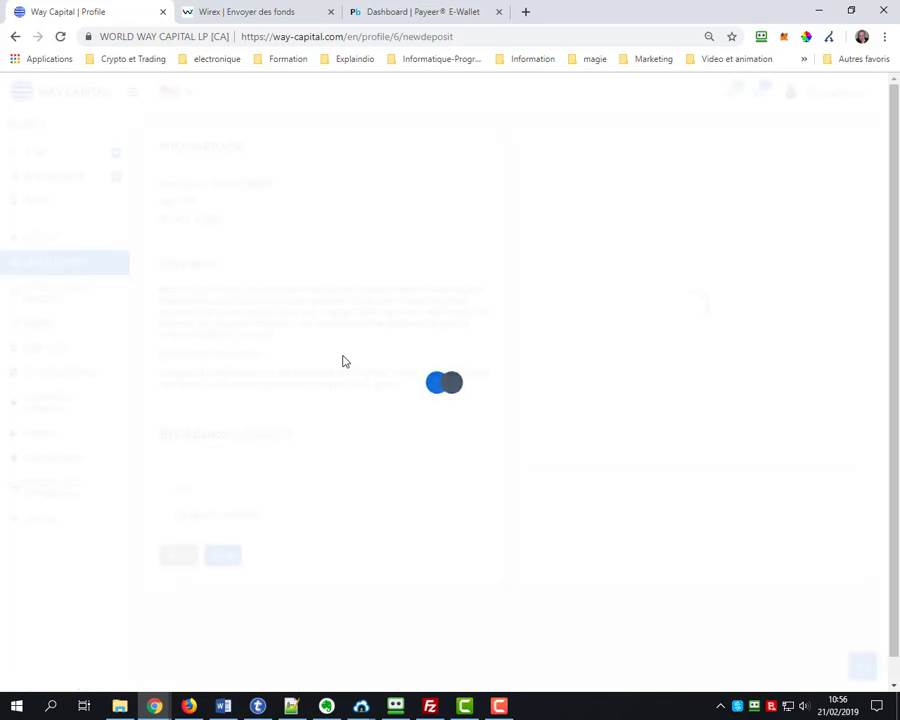
Copy the 0.02626079 BTC balance and try pasting it into the investment amount field
{"action": "left_click_drag", "start_coordinate": [298, 438], "coordinate": [230, 441]}
{"action": "key", "text": "ctrl+c"}
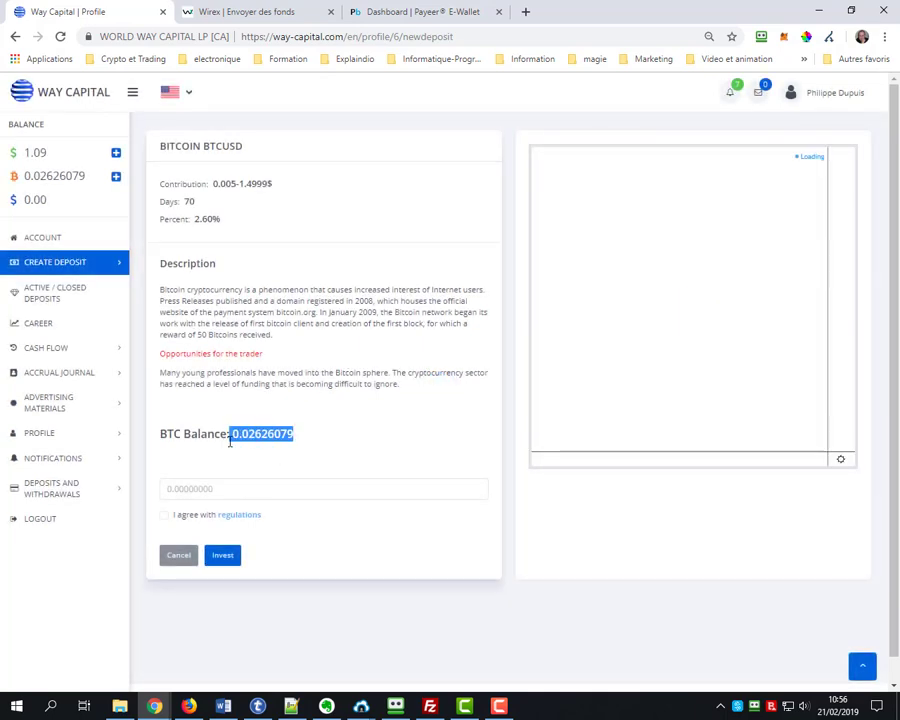
{"action": "left_click", "coordinate": [200, 487]}
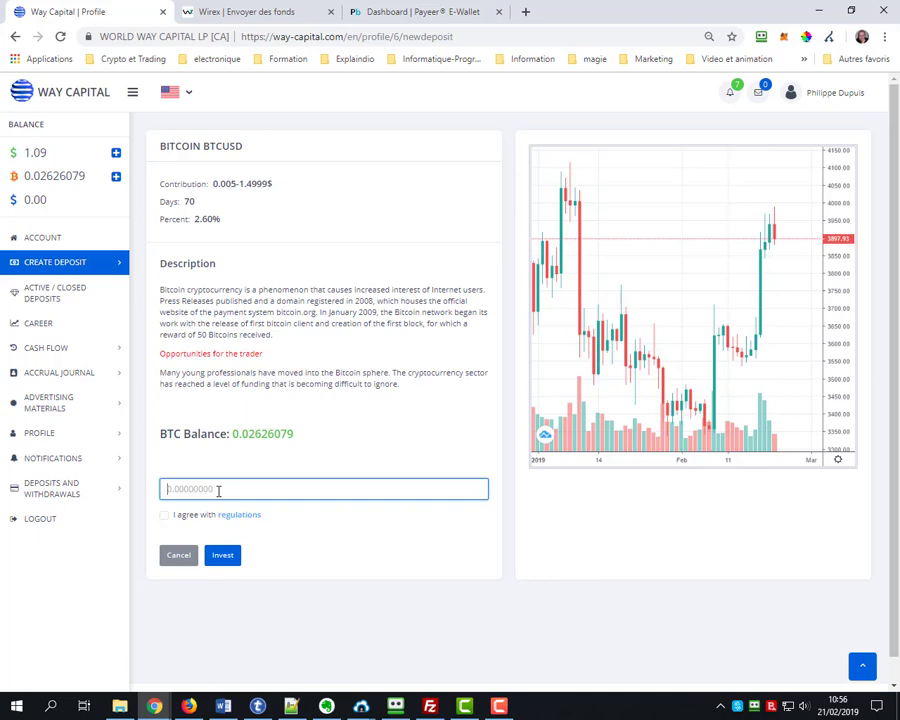
{"action": "right_click", "coordinate": [218, 490]}
{"action": "left_click", "coordinate": [252, 377]}
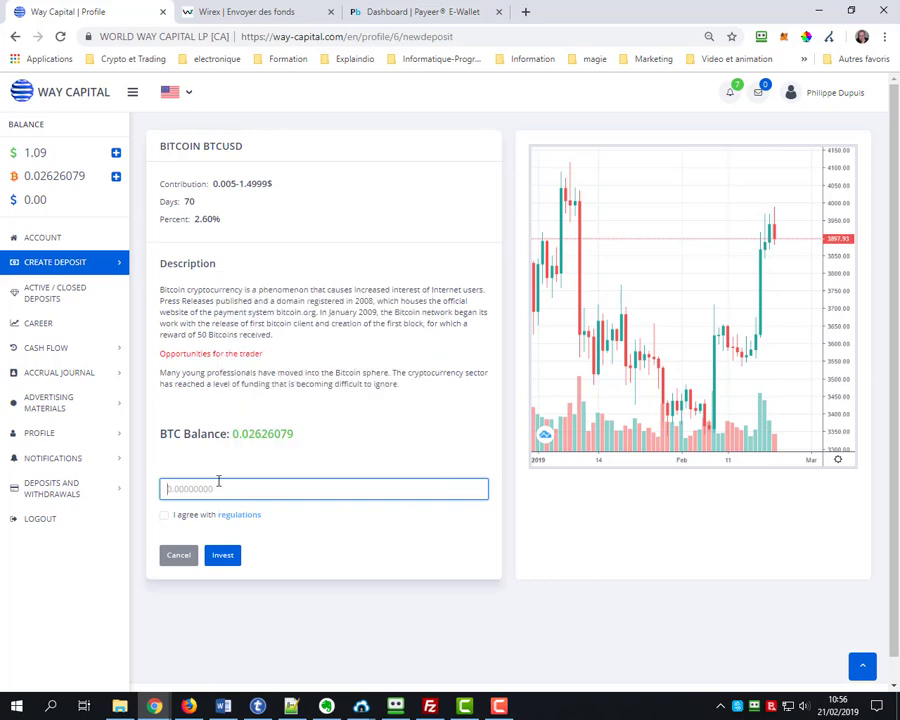
{"action": "left_click_drag", "start_coordinate": [294, 433], "coordinate": [243, 434]}
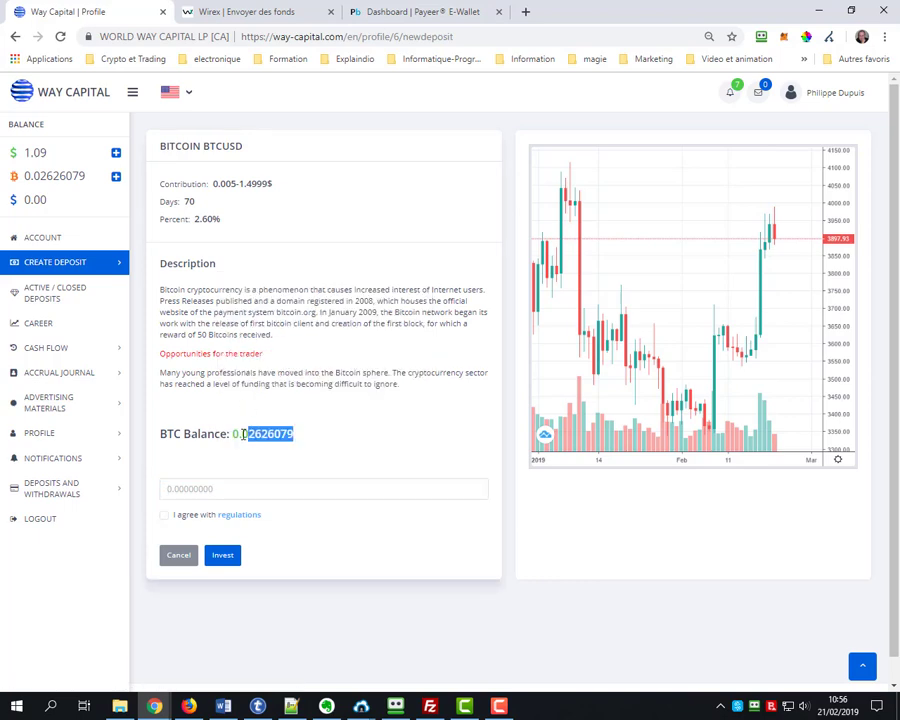
{"action": "left_click", "coordinate": [207, 486]}
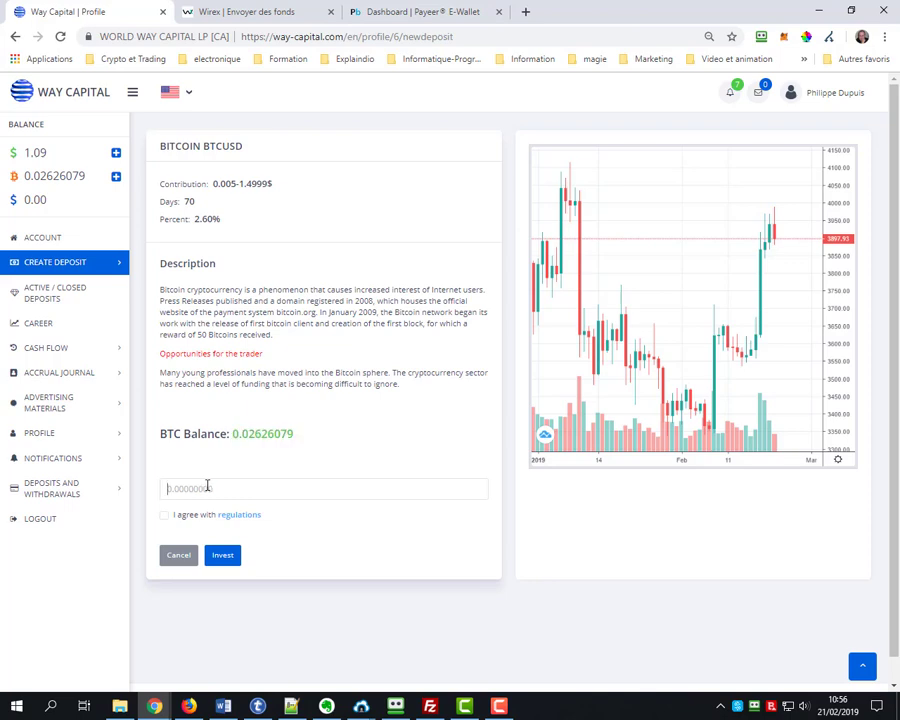
{"action": "right_click", "coordinate": [208, 487]}
{"action": "left_click", "coordinate": [237, 375]}
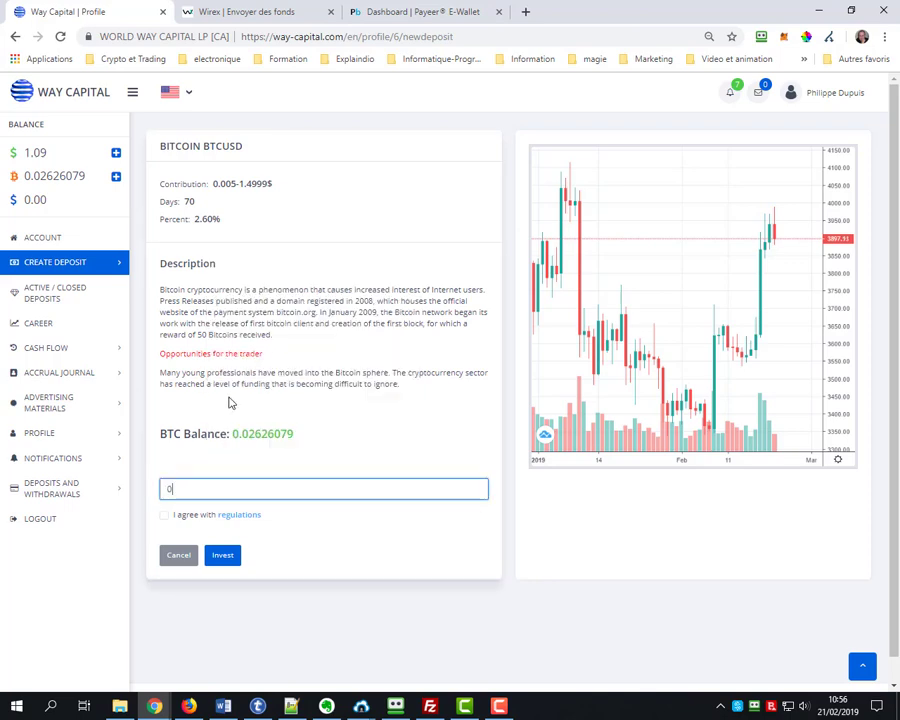
Paste the full 0.02626079 BTC balance as the amount, accept the regulations, and invest
{"action": "double_click", "coordinate": [195, 487]}
{"action": "right_click", "coordinate": [209, 489]}
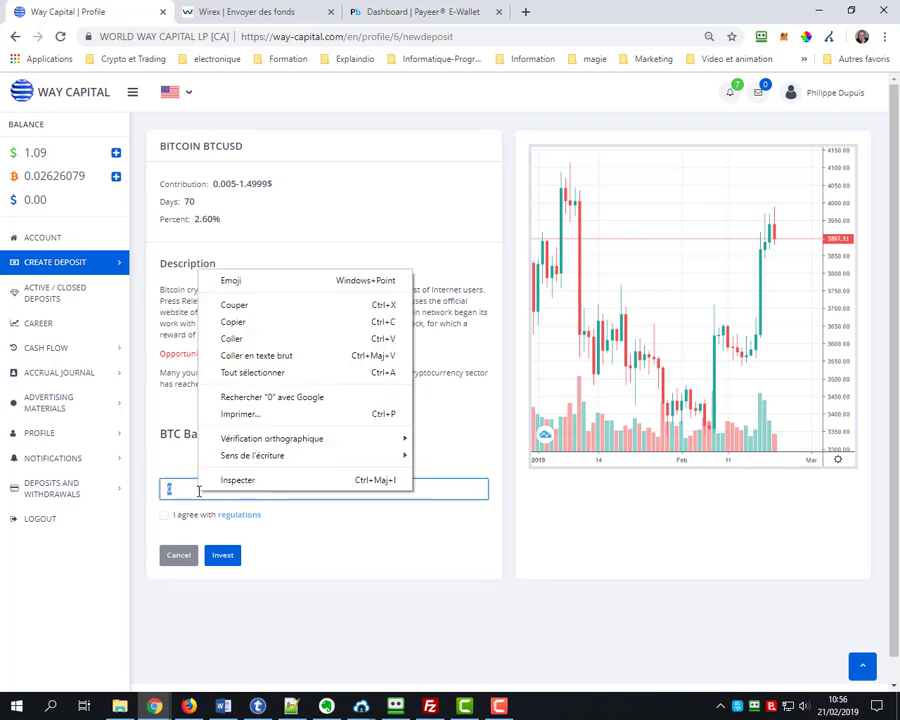
{"action": "left_click", "coordinate": [241, 345]}
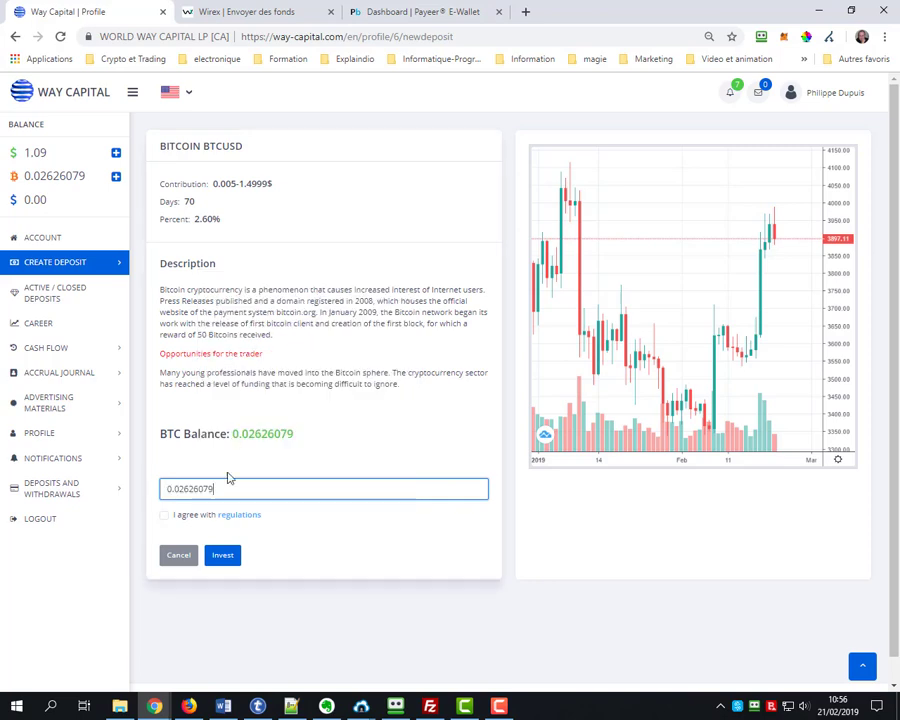
{"action": "left_click", "coordinate": [166, 517]}
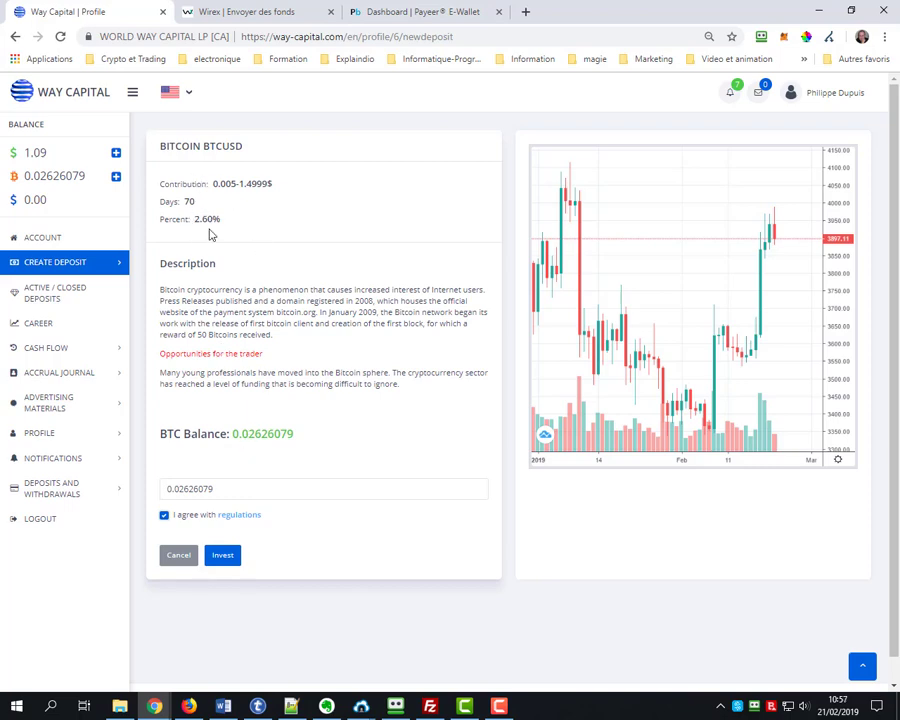
{"action": "left_click", "coordinate": [223, 554]}
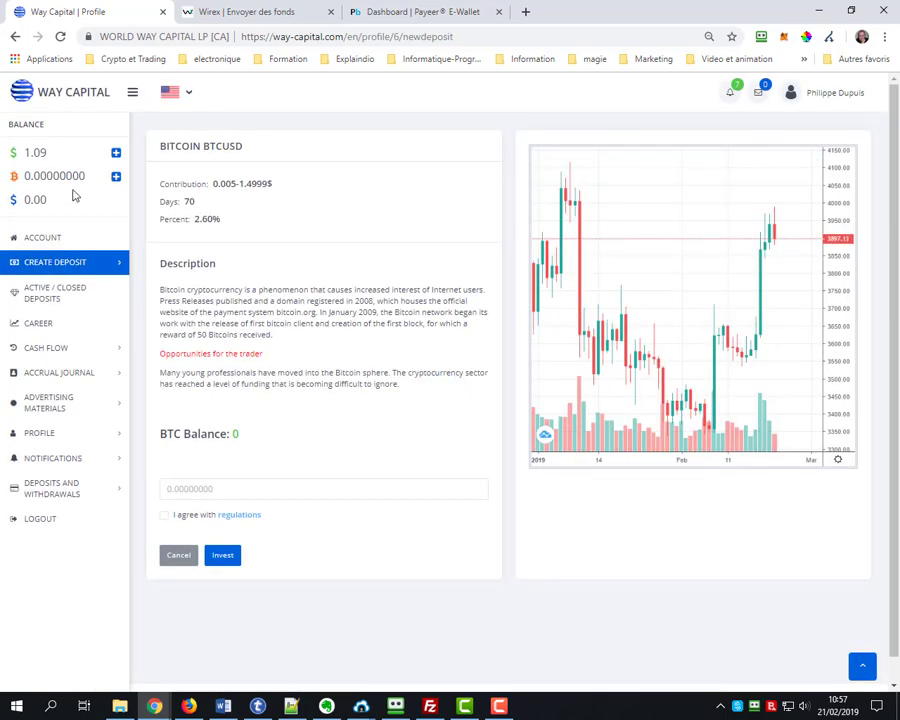
Highlight the BTC balance now at 0 and return to the Account overview
{"action": "left_click_drag", "start_coordinate": [85, 174], "coordinate": [30, 174]}
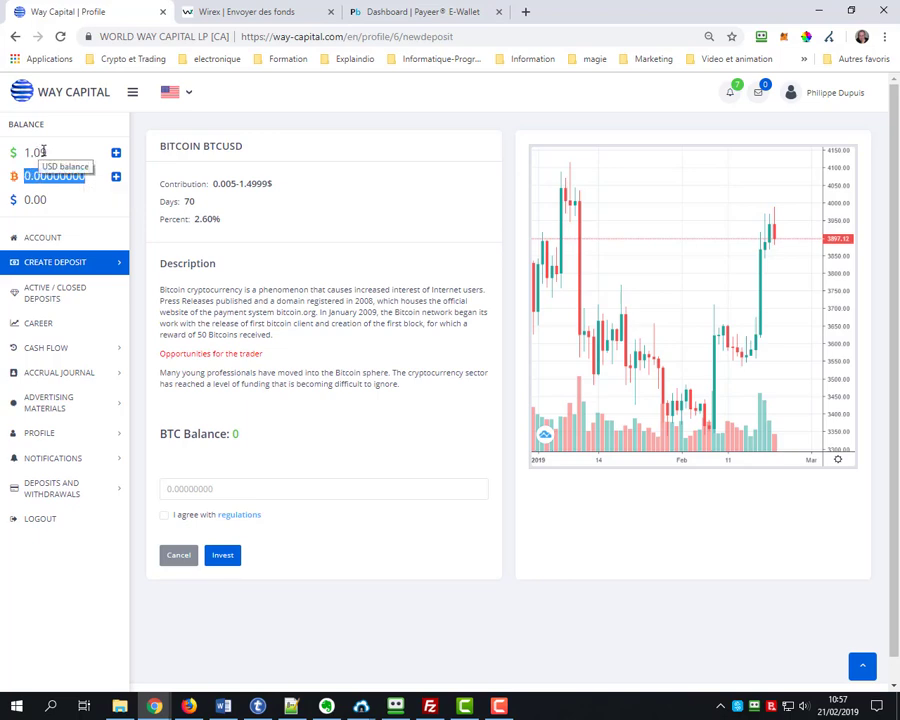
{"action": "left_click", "coordinate": [70, 260]}
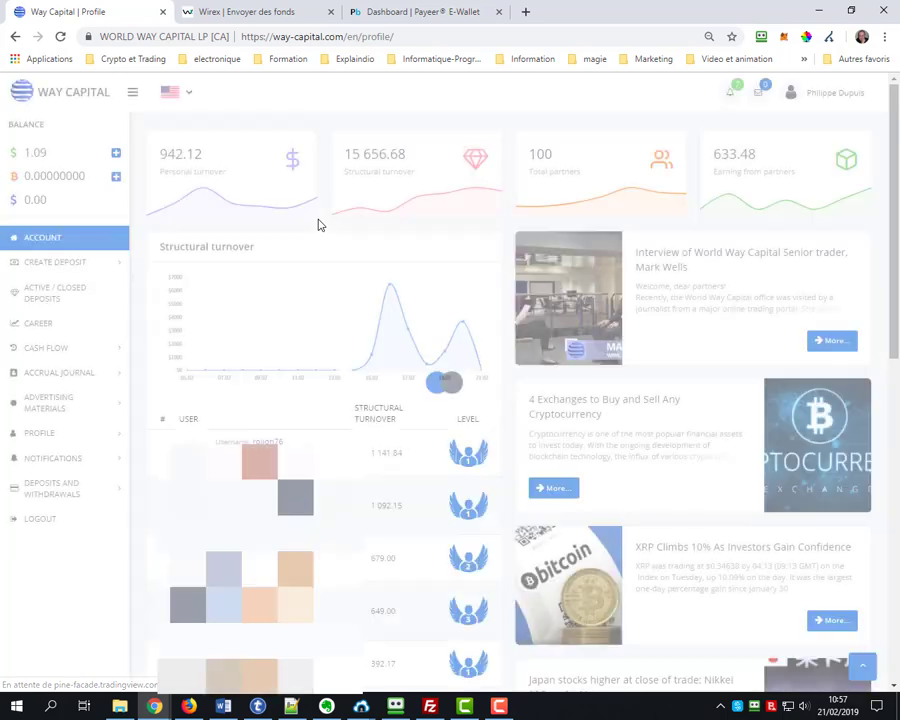
{"action": "left_click_drag", "start_coordinate": [219, 157], "coordinate": [156, 162]}
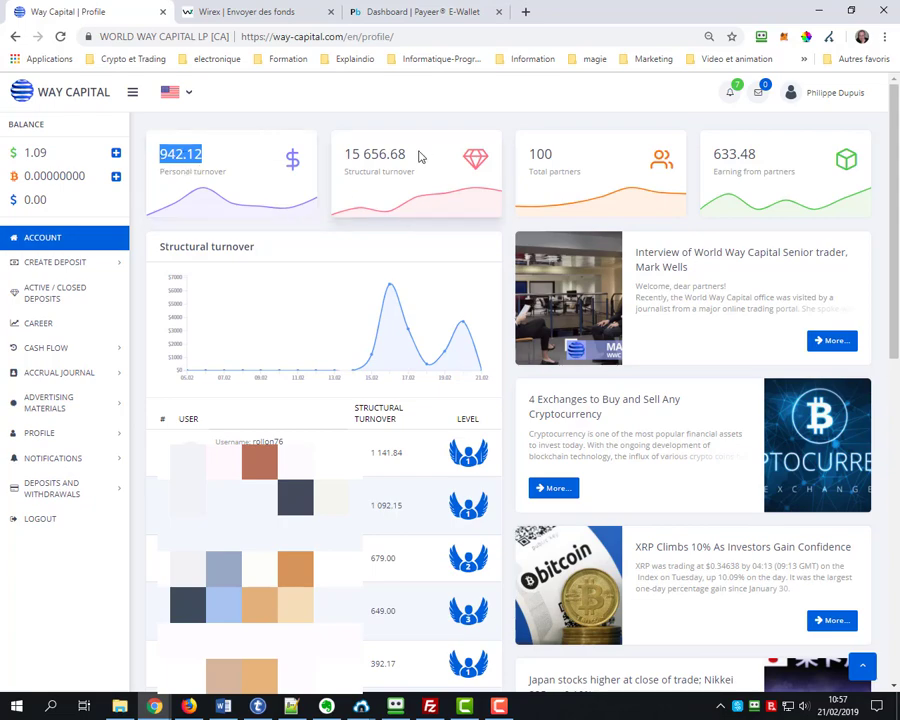
{"action": "left_click_drag", "start_coordinate": [406, 155], "coordinate": [344, 158]}
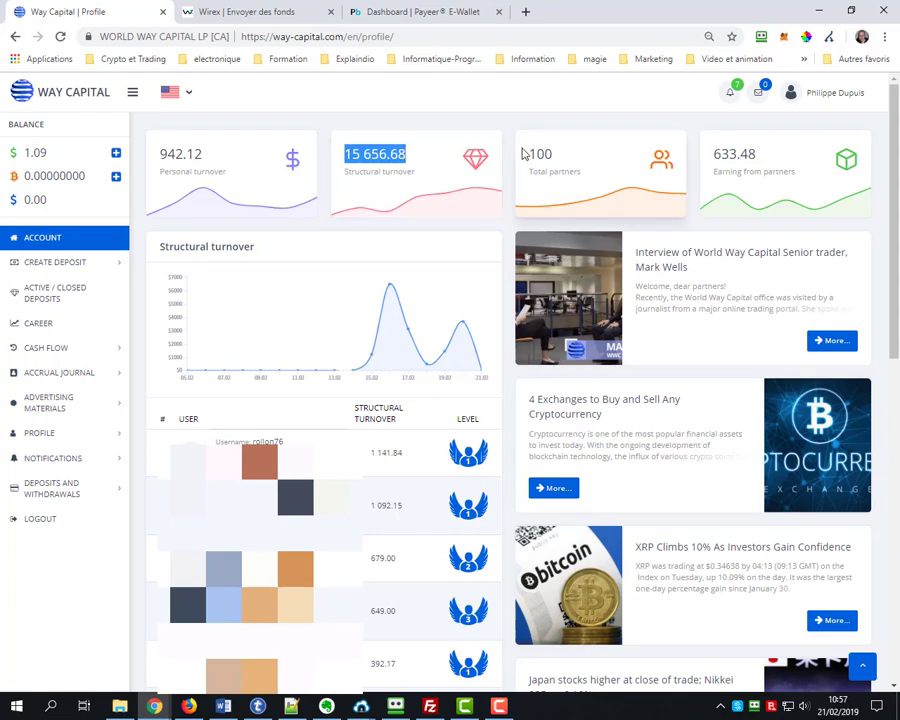
{"action": "left_click_drag", "start_coordinate": [560, 155], "coordinate": [536, 153]}
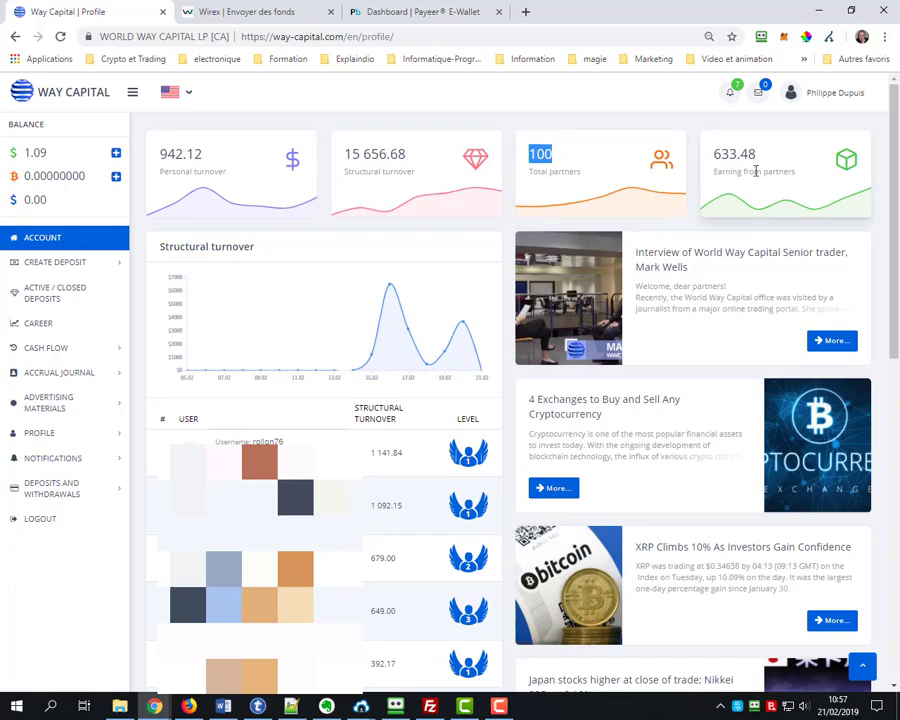
{"action": "left_click_drag", "start_coordinate": [768, 158], "coordinate": [717, 150]}
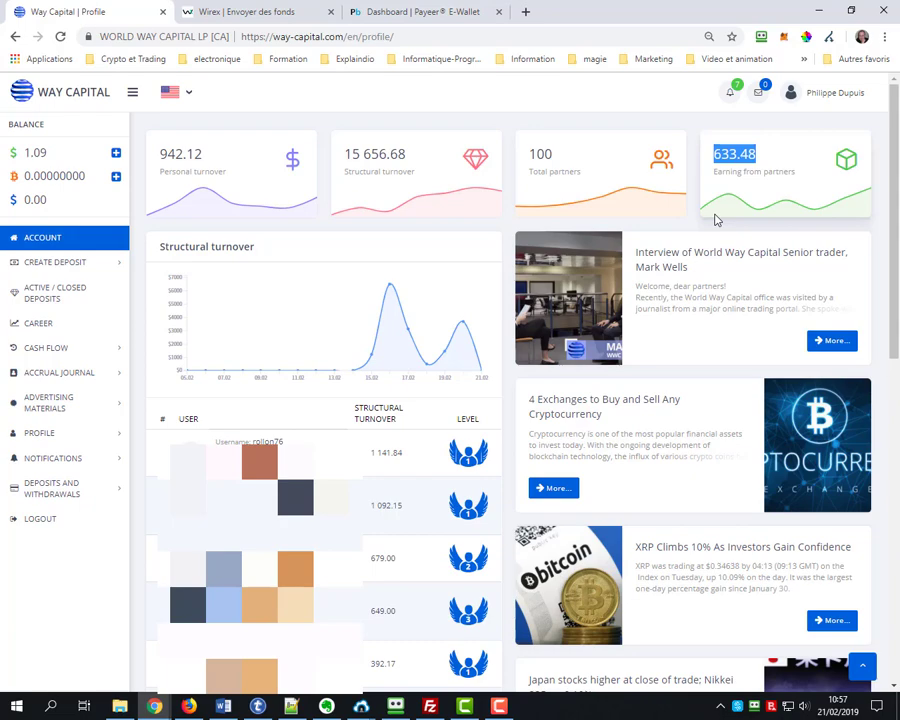
{"action": "scroll", "coordinate": [496, 261], "scroll_direction": "down", "scroll_amount": 3}
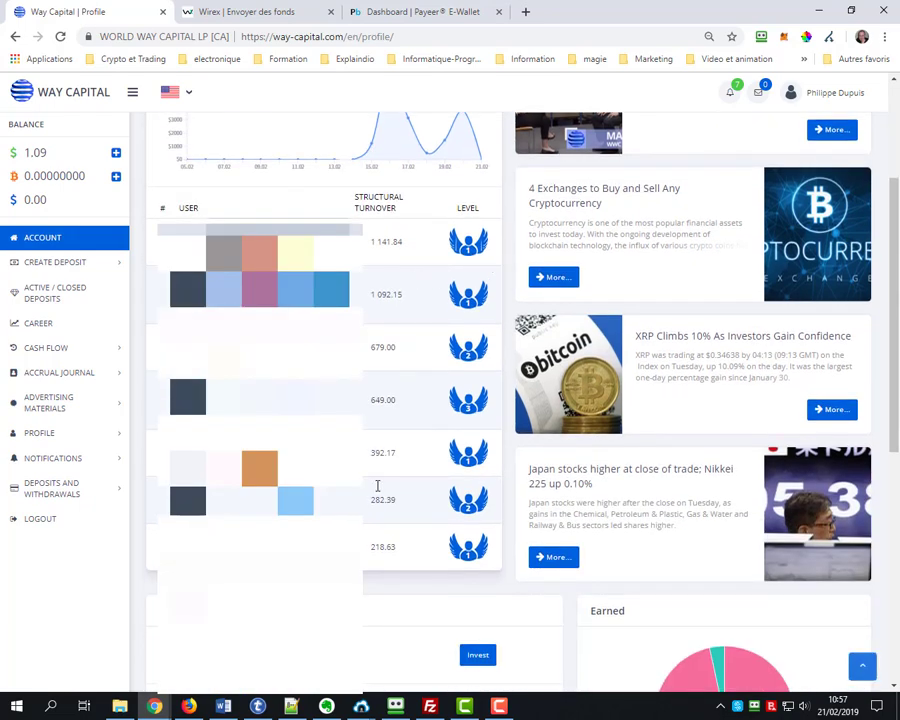
{"action": "scroll", "coordinate": [377, 486], "scroll_direction": "up", "scroll_amount": 2}
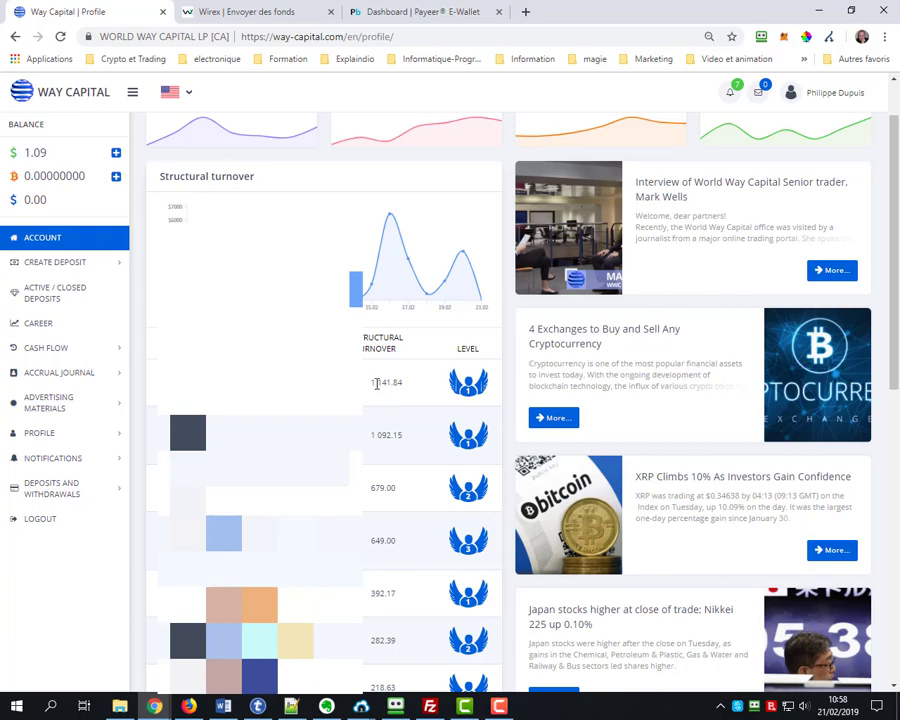
{"action": "left_click_drag", "start_coordinate": [376, 383], "coordinate": [400, 383]}
{"action": "left_click_drag", "start_coordinate": [376, 435], "coordinate": [402, 435]}
{"action": "left_click_drag", "start_coordinate": [370, 488], "coordinate": [398, 488]}
{"action": "left_click_drag", "start_coordinate": [370, 540], "coordinate": [385, 540]}
{"action": "scroll", "coordinate": [385, 540], "scroll_direction": "up", "scroll_amount": 1}
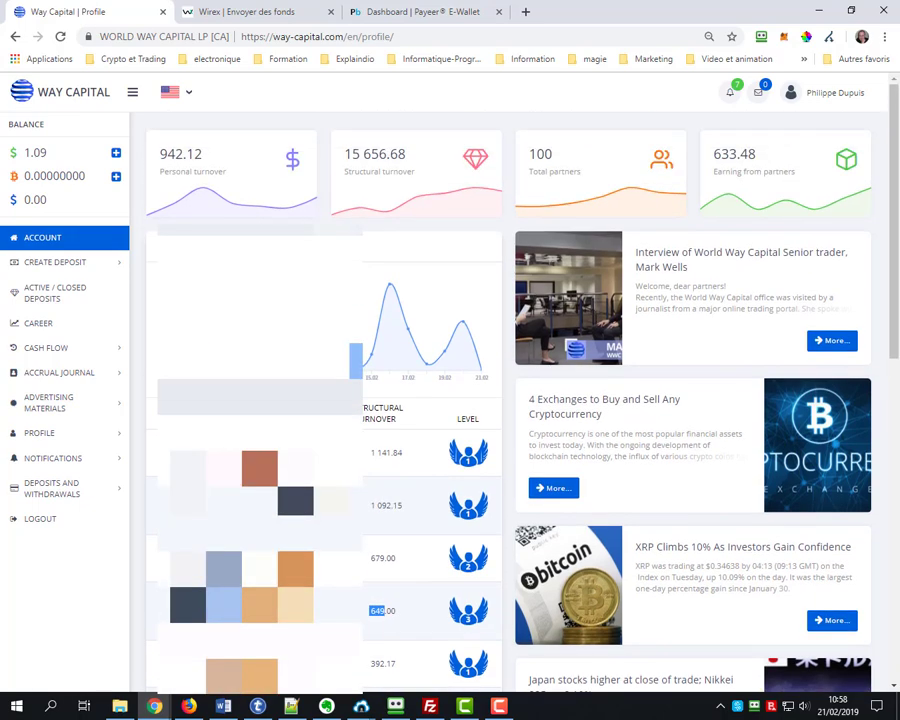
{"action": "scroll", "coordinate": [385, 540], "scroll_direction": "down", "scroll_amount": 1}
{"action": "scroll", "coordinate": [385, 540], "scroll_direction": "up", "scroll_amount": 1}
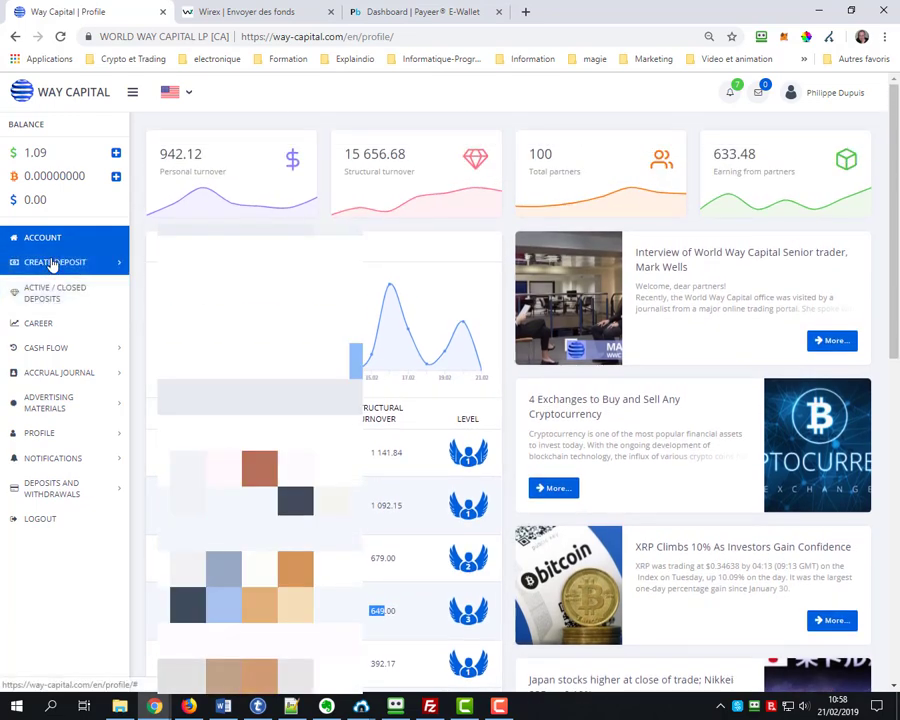
Open Active/Closed Deposits and highlight investments 0.15 BTC, 26.00 USD, 0.00702960, 0.01216070 and 0.02626079 BTC
{"action": "left_click", "coordinate": [50, 292]}
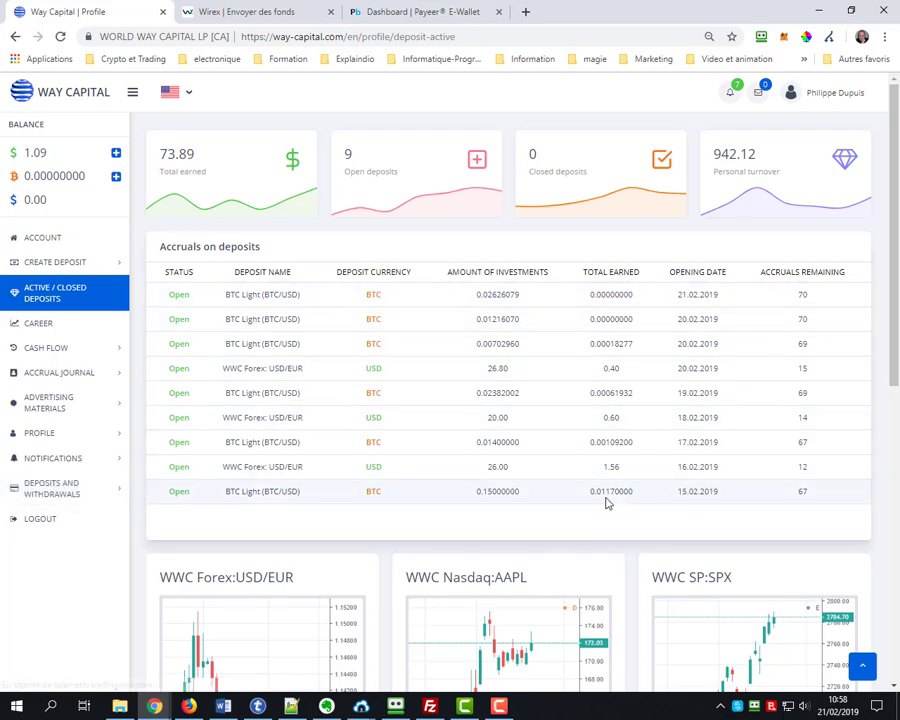
{"action": "left_click_drag", "start_coordinate": [522, 495], "coordinate": [478, 496]}
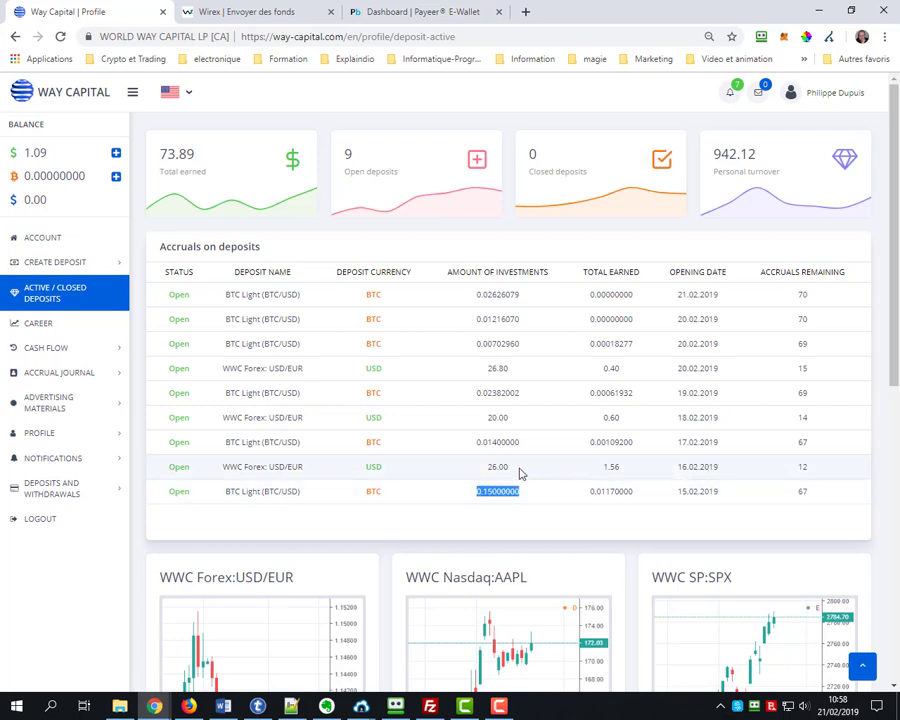
{"action": "left_click_drag", "start_coordinate": [520, 473], "coordinate": [487, 470]}
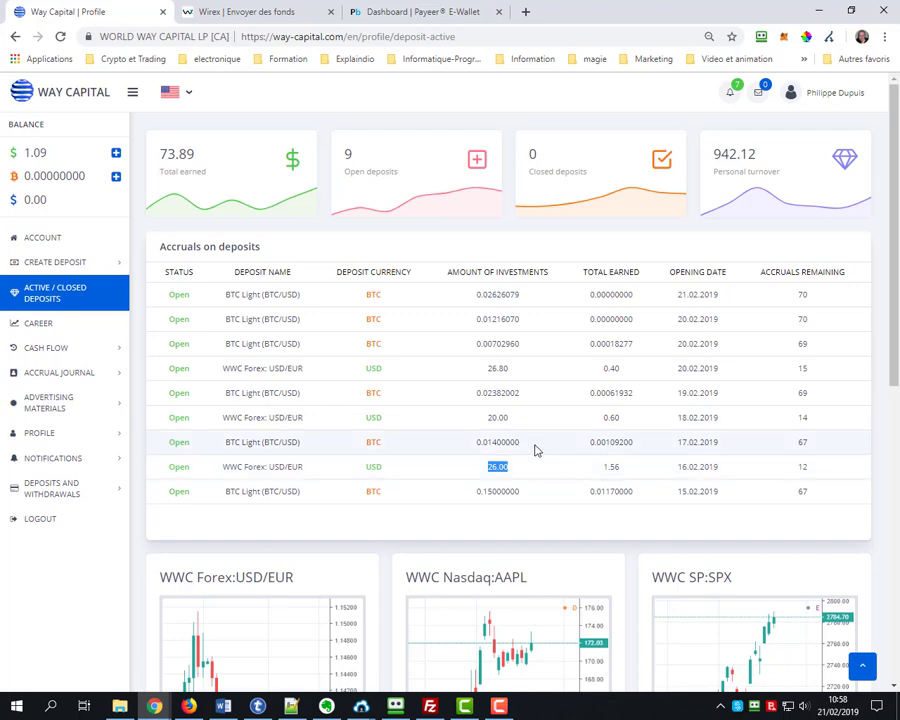
{"action": "left_click_drag", "start_coordinate": [520, 449], "coordinate": [483, 442]}
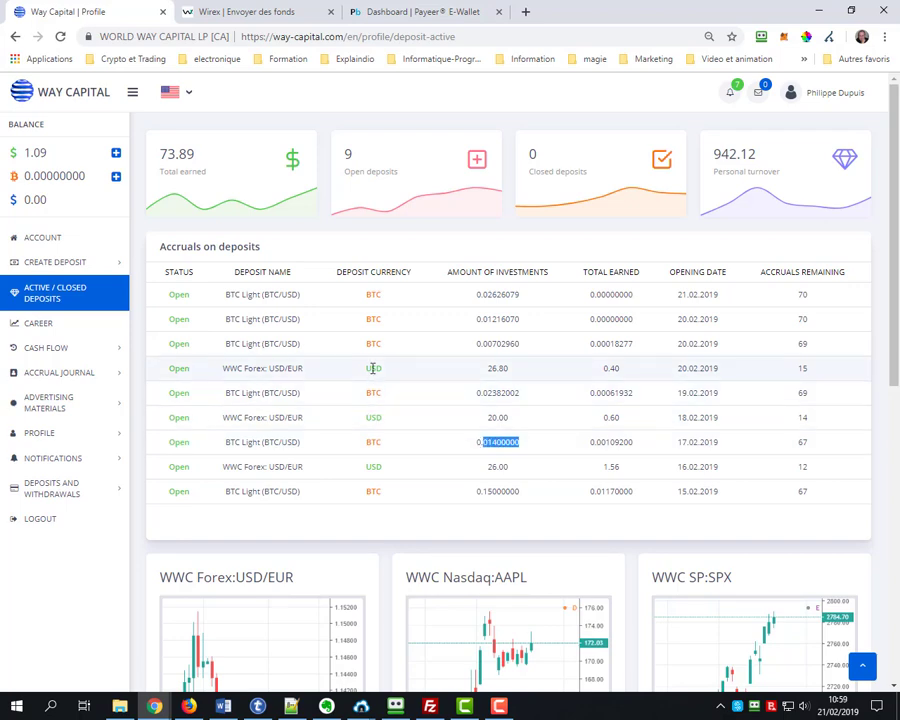
{"action": "left_click_drag", "start_coordinate": [535, 345], "coordinate": [454, 348]}
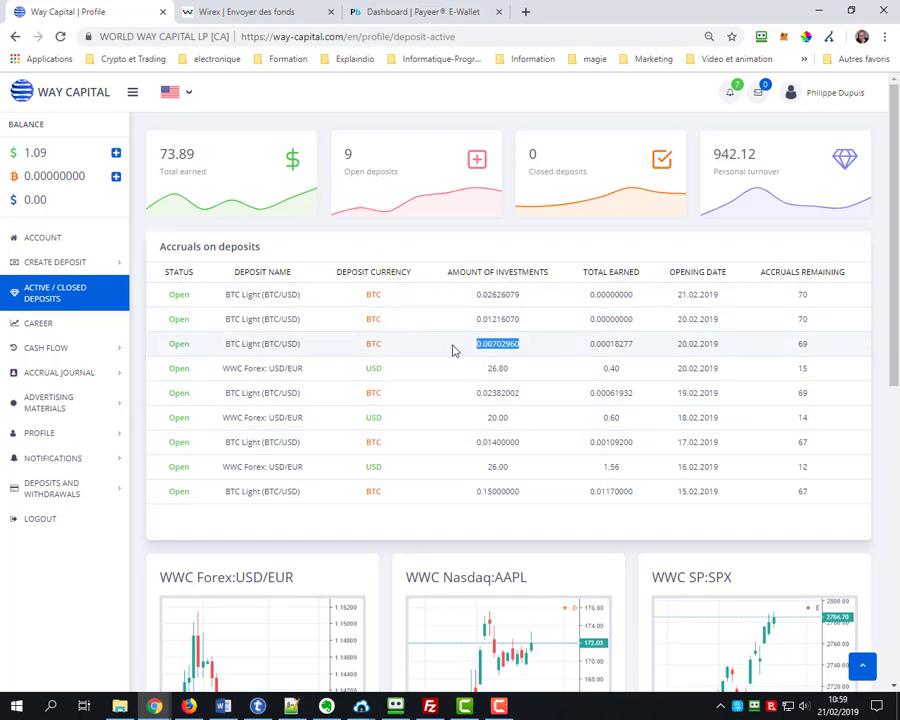
{"action": "left_click_drag", "start_coordinate": [516, 318], "coordinate": [466, 322]}
{"action": "left_click_drag", "start_coordinate": [531, 296], "coordinate": [465, 297]}
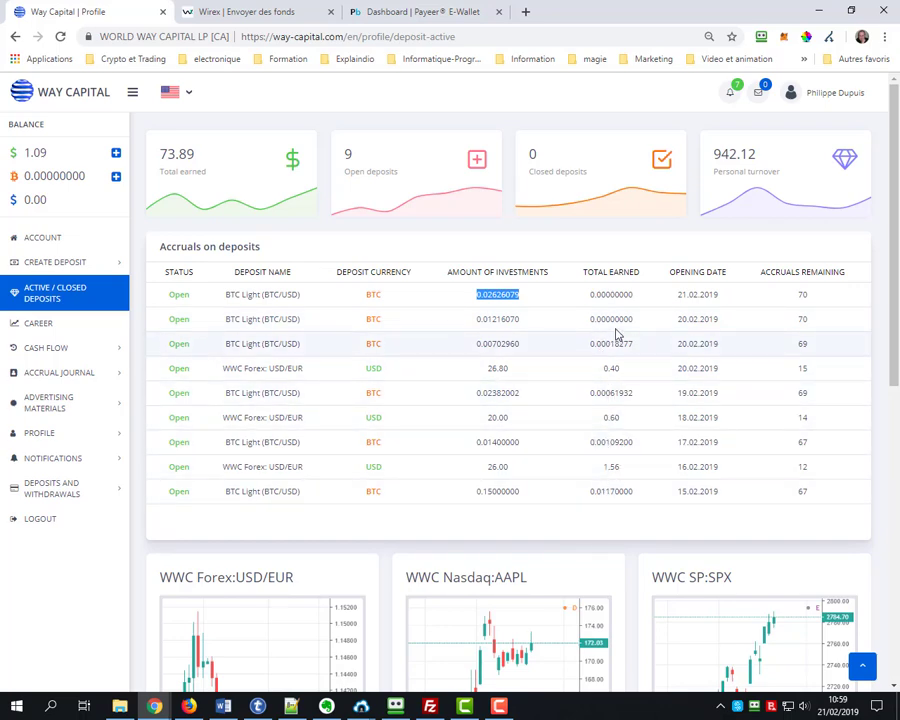
Highlight the 26.80 and 20.00 USD investments, earnings 0.60 and 1.56, date 16.02.2019, and BTC currency
{"action": "double_click", "coordinate": [503, 370]}
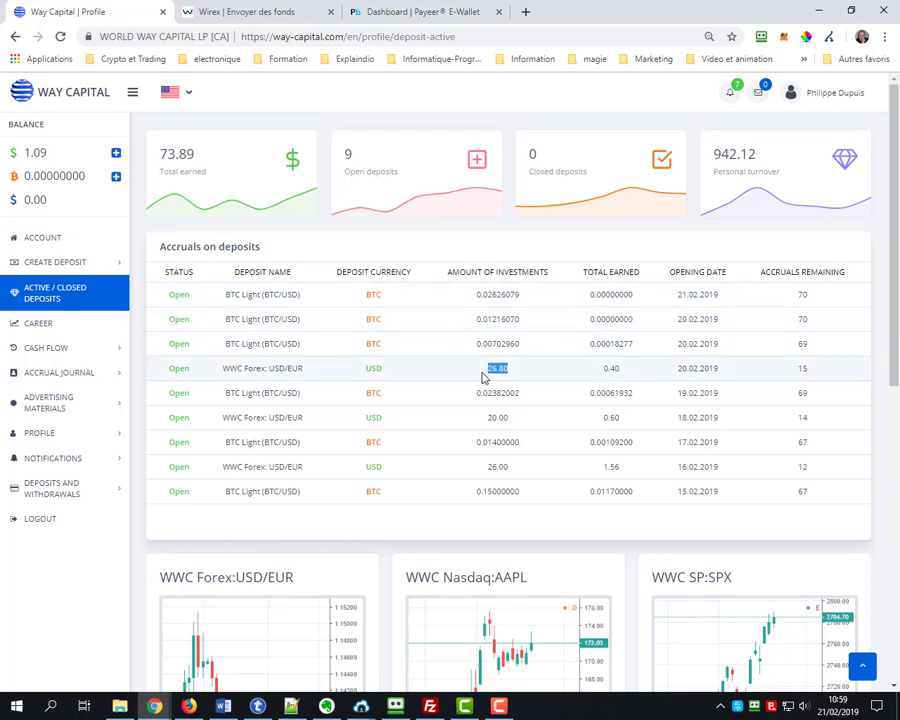
{"action": "double_click", "coordinate": [611, 418]}
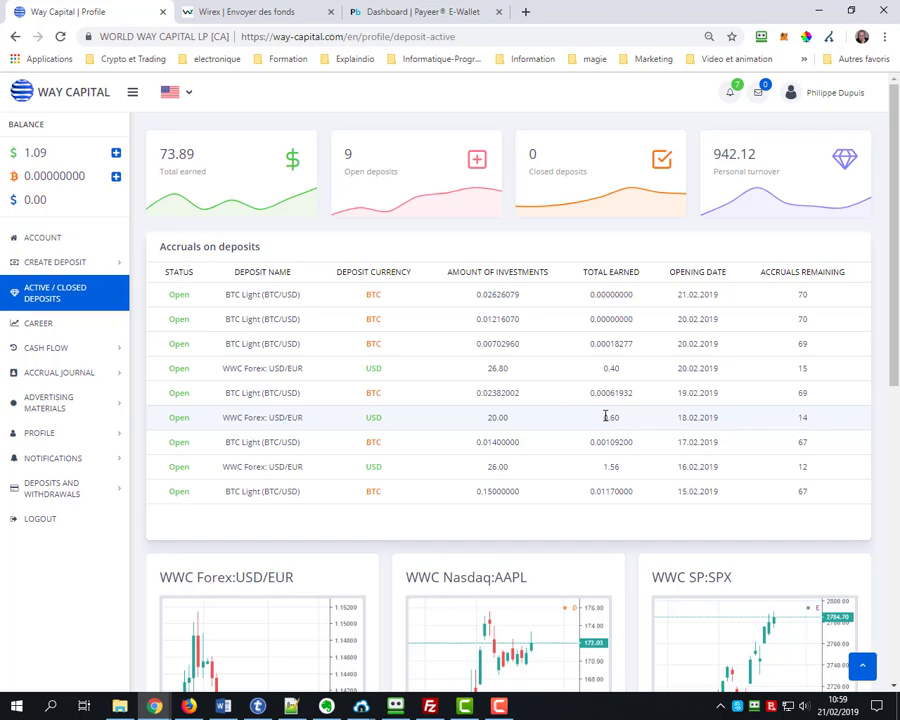
{"action": "double_click", "coordinate": [497, 418]}
{"action": "double_click", "coordinate": [610, 467]}
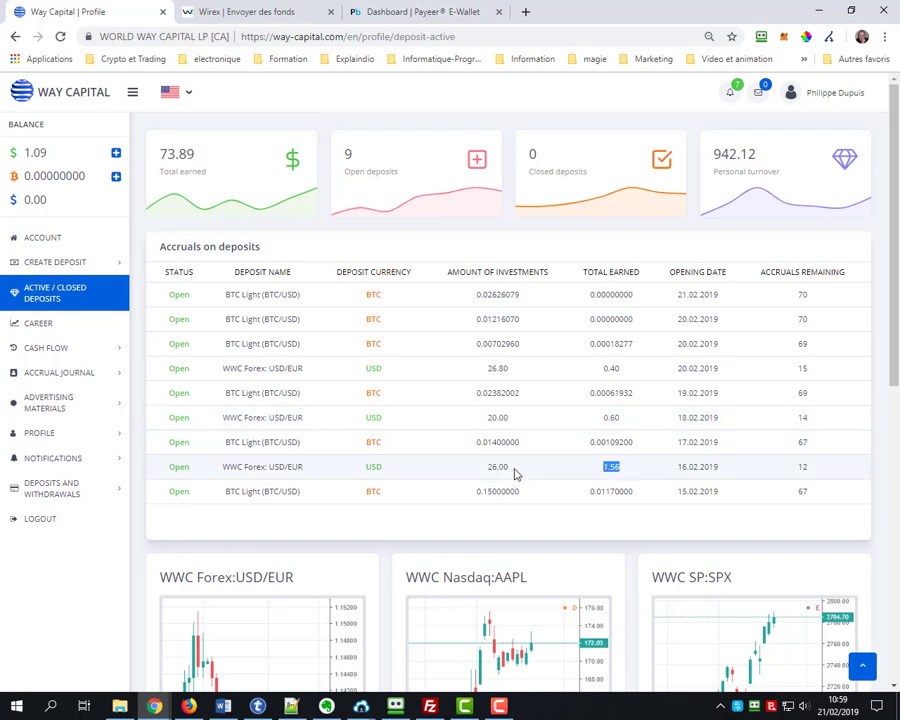
{"action": "left_click_drag", "start_coordinate": [500, 467], "coordinate": [555, 478]}
{"action": "left_click_drag", "start_coordinate": [729, 473], "coordinate": [683, 472]}
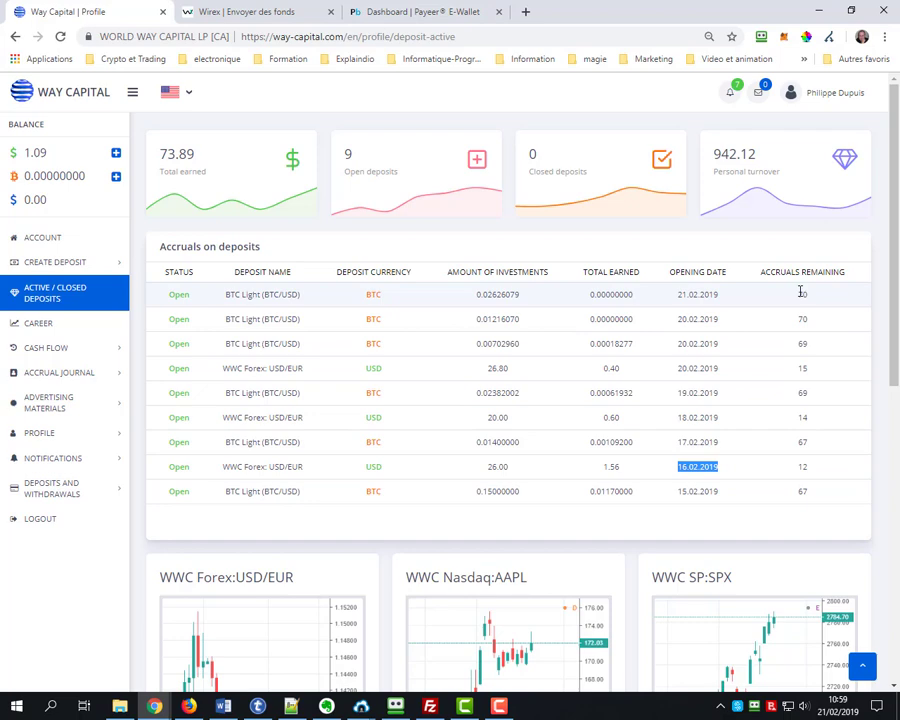
{"action": "double_click", "coordinate": [372, 293]}
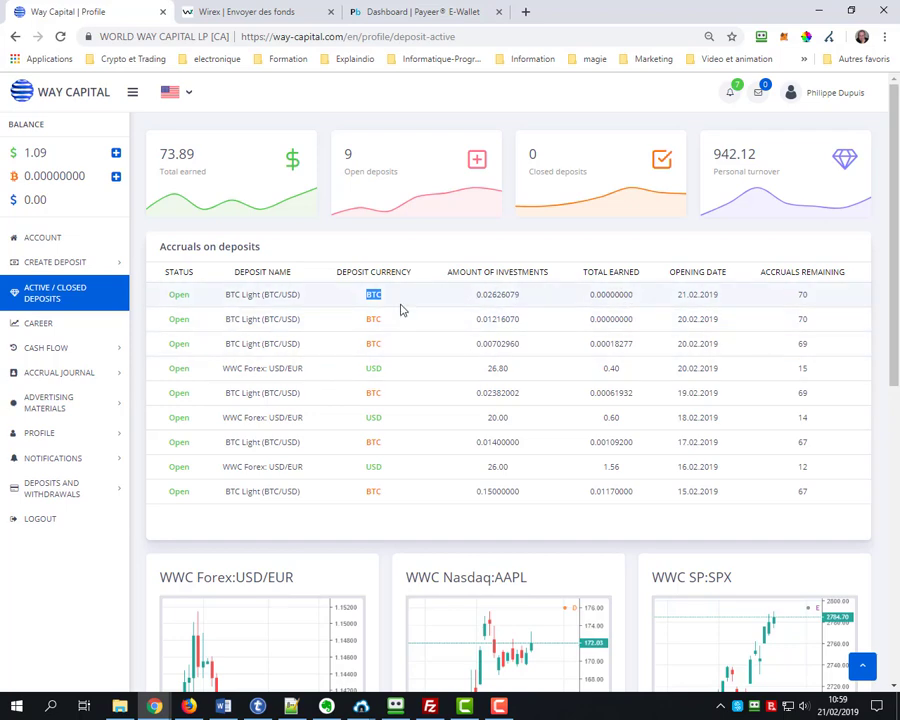
Scroll to the top and highlight 73.89 earned, 9 open, 0 closed and 942.12 turnover
{"action": "scroll", "coordinate": [396, 446], "scroll_direction": "down", "scroll_amount": 4}
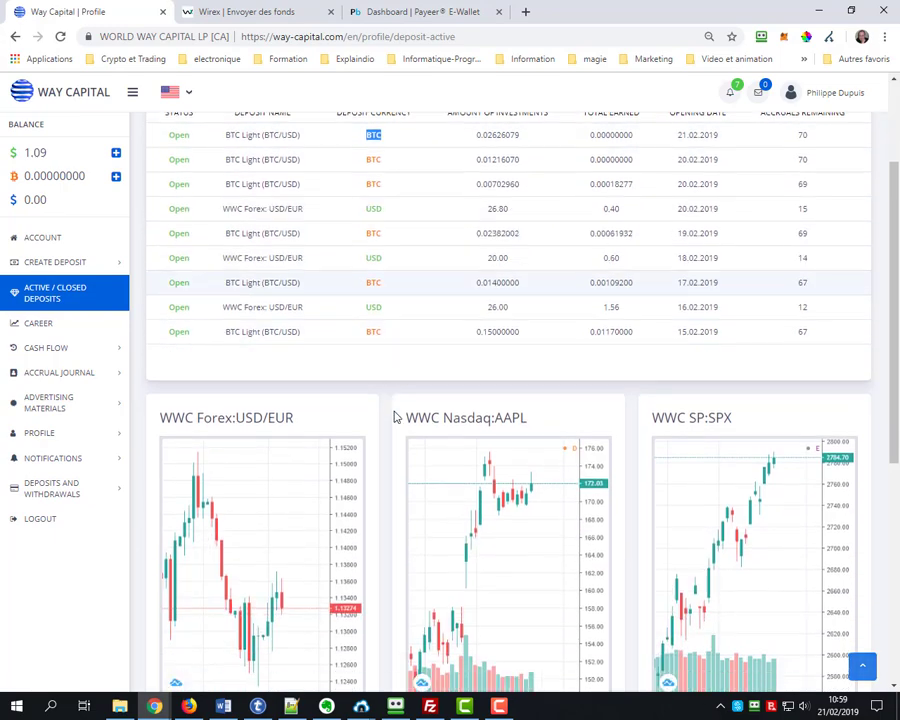
{"action": "scroll", "coordinate": [407, 393], "scroll_direction": "down", "scroll_amount": 2}
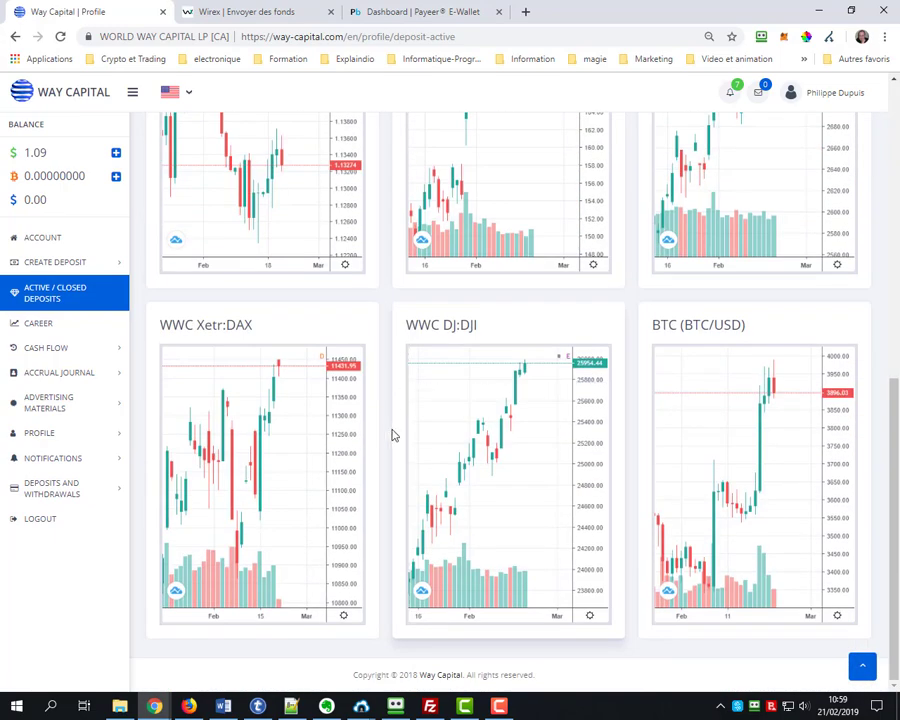
{"action": "scroll", "coordinate": [418, 346], "scroll_direction": "up", "scroll_amount": 2}
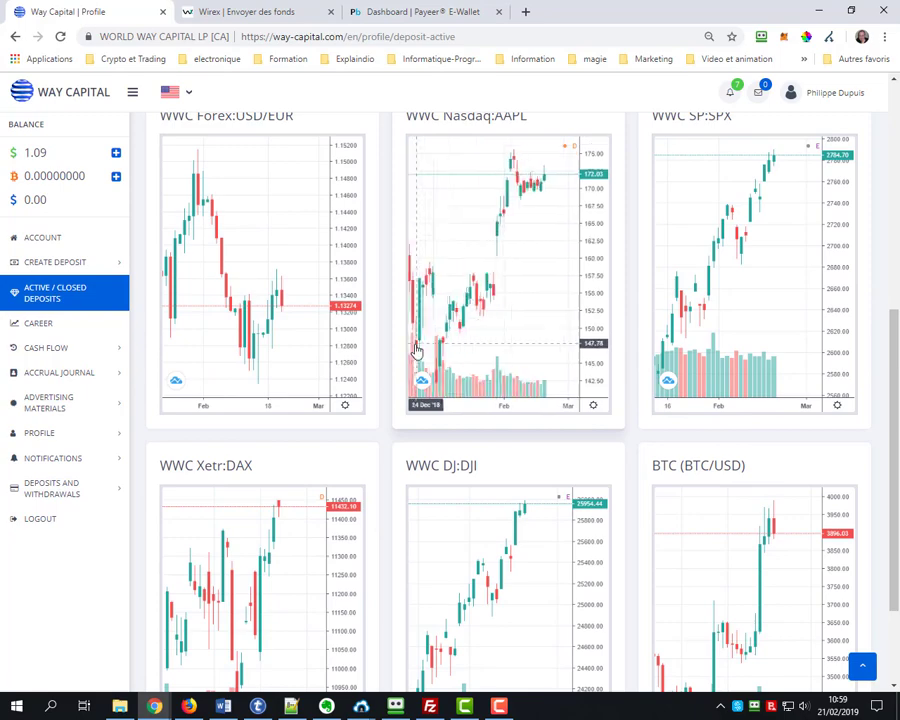
{"action": "scroll", "coordinate": [402, 348], "scroll_direction": "up", "scroll_amount": 2}
{"action": "scroll", "coordinate": [282, 349], "scroll_direction": "up", "scroll_amount": 3}
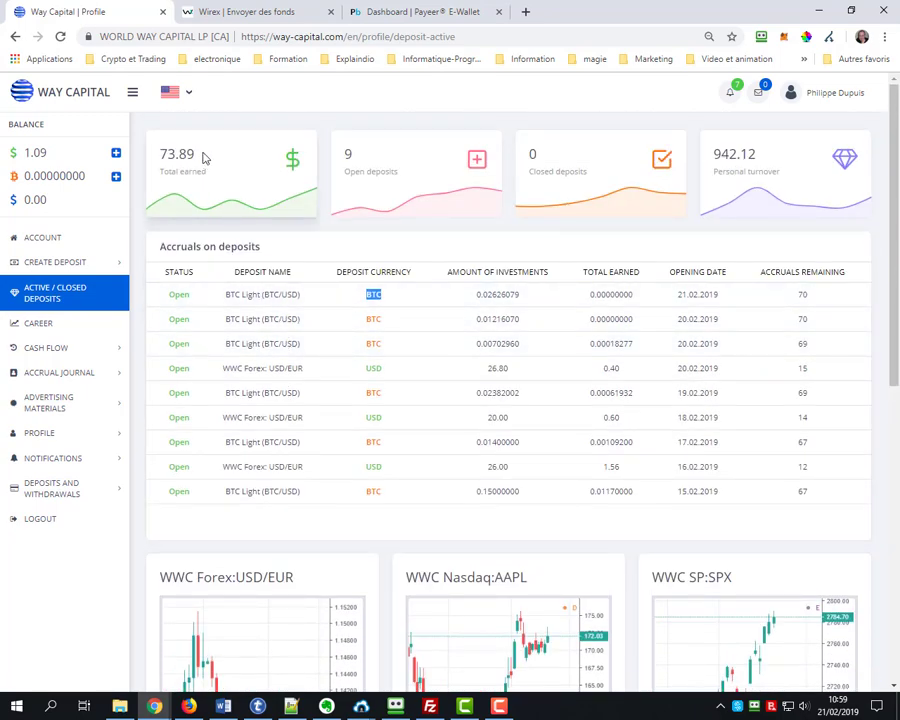
{"action": "left_click_drag", "start_coordinate": [203, 158], "coordinate": [158, 160]}
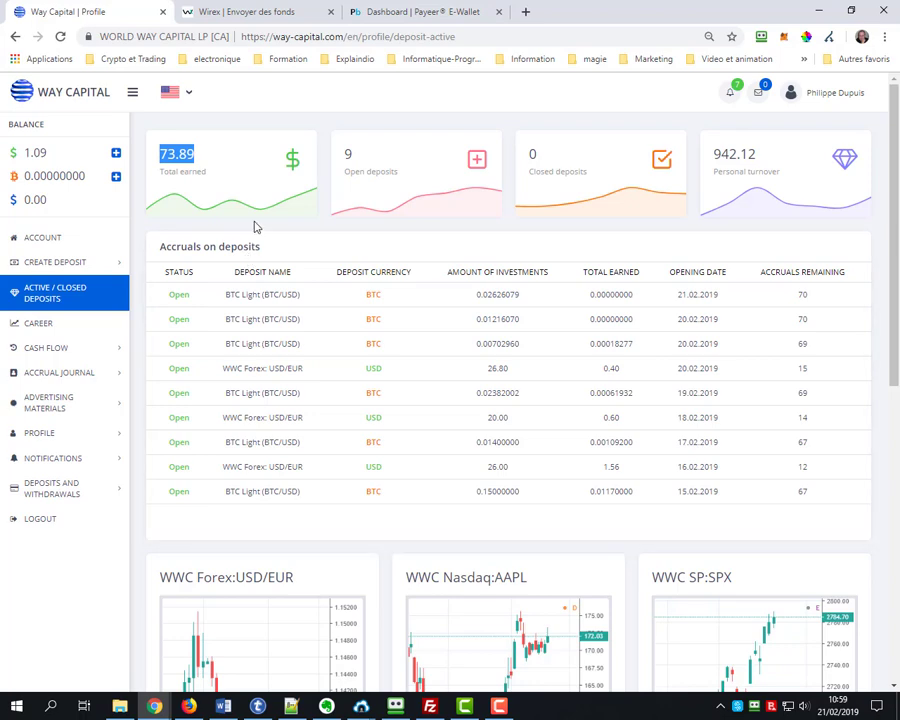
{"action": "left_click_drag", "start_coordinate": [360, 157], "coordinate": [344, 155]}
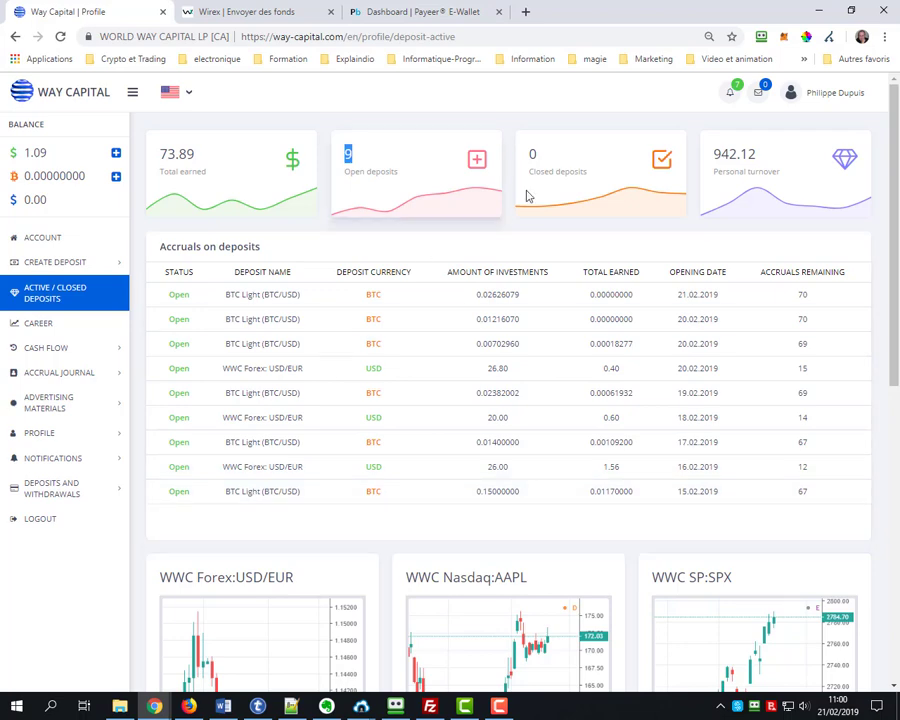
{"action": "double_click", "coordinate": [543, 157]}
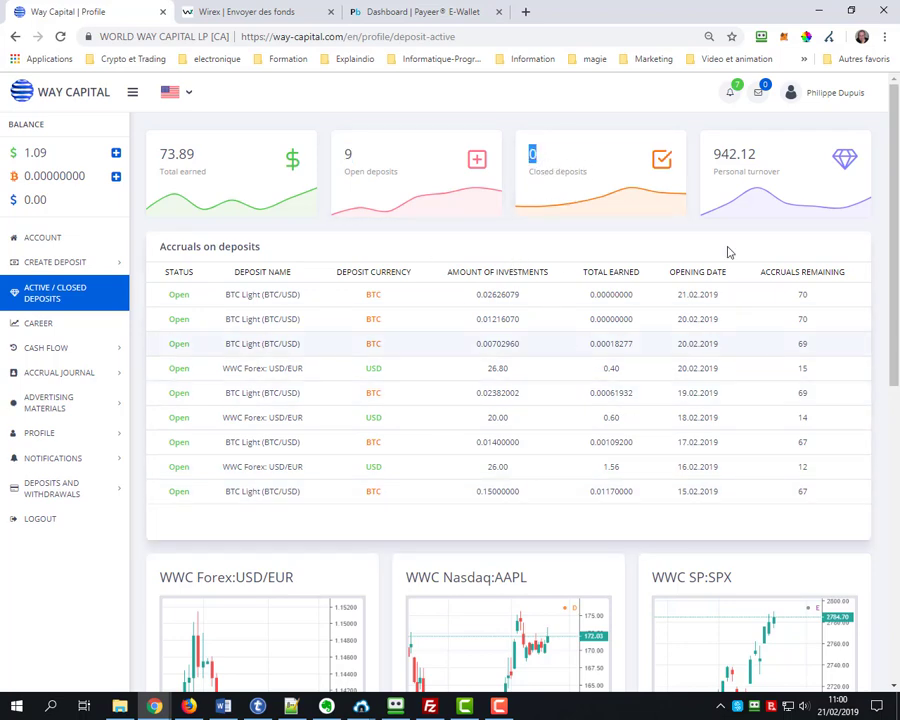
{"action": "left_click_drag", "start_coordinate": [762, 155], "coordinate": [716, 148]}
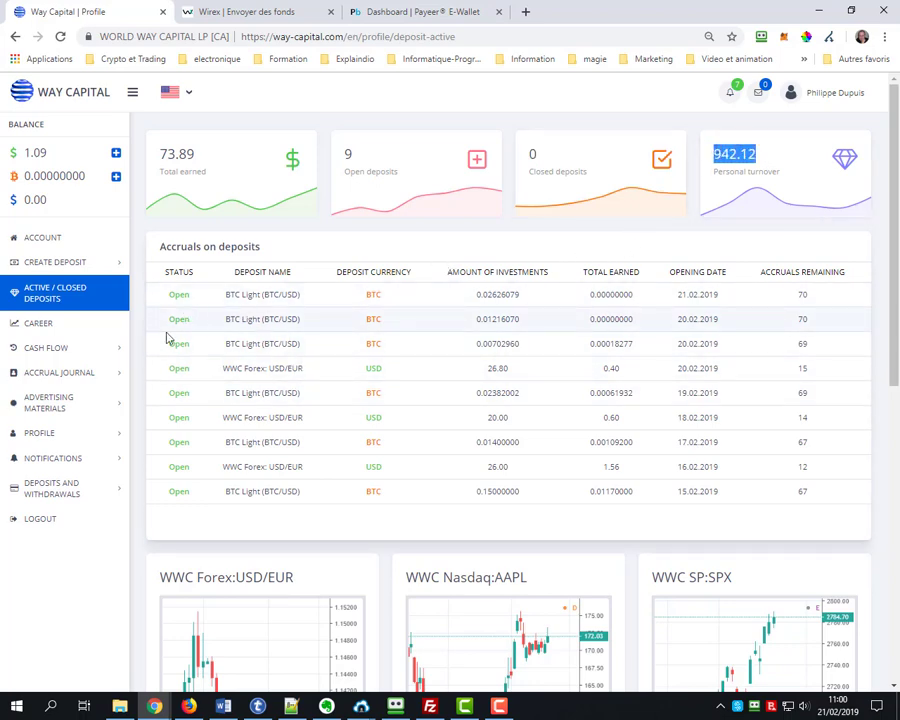
Open the Career page and highlight the 100 total and 49 active partner counts
{"action": "left_click", "coordinate": [54, 326]}
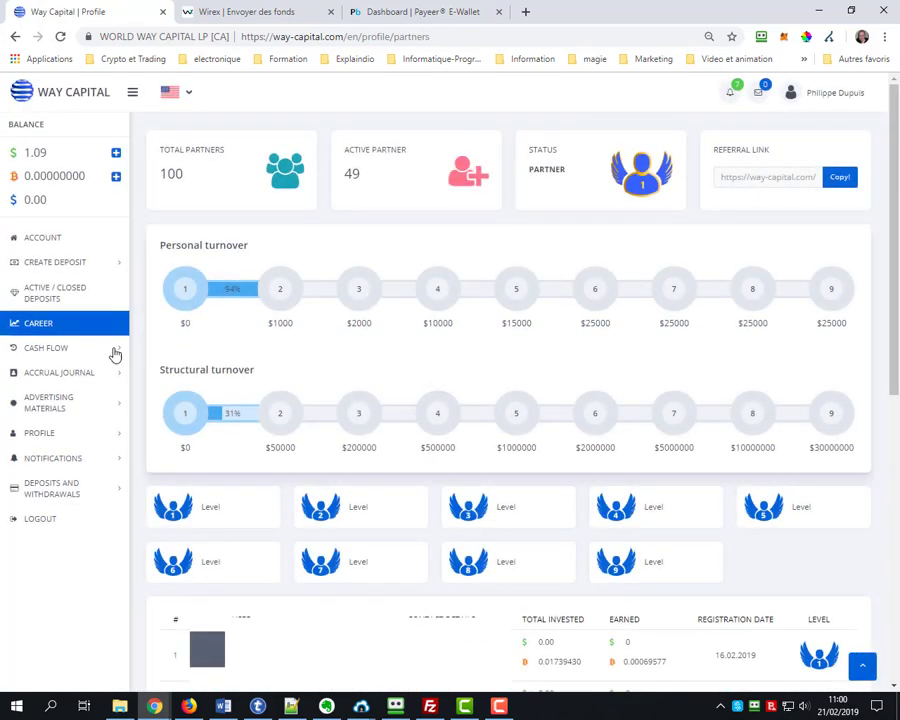
{"action": "mouse_move", "coordinate": [232, 341]}
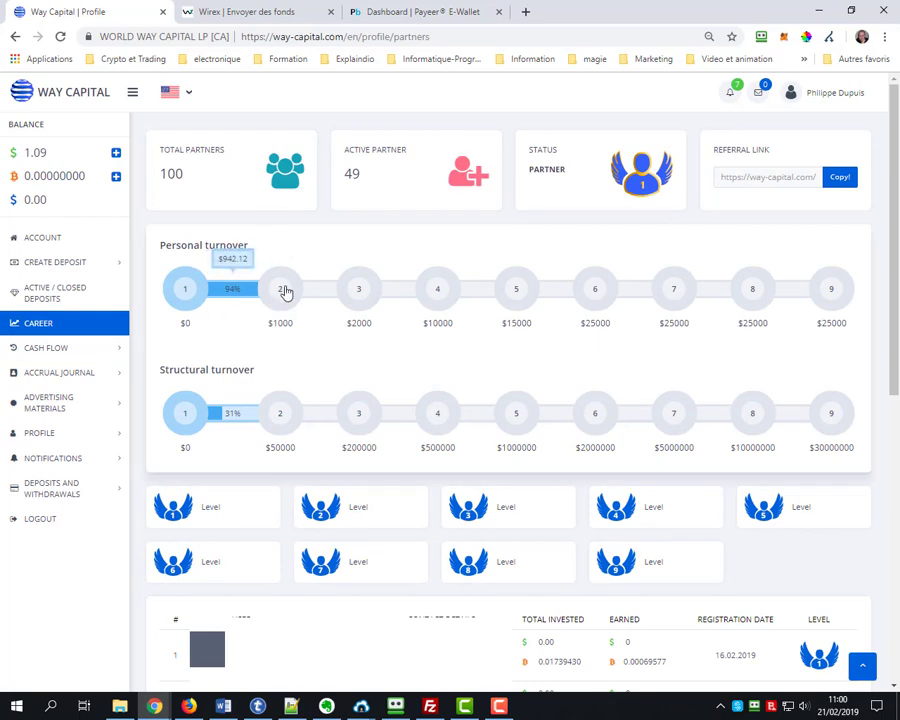
{"action": "left_click_drag", "start_coordinate": [200, 184], "coordinate": [160, 175]}
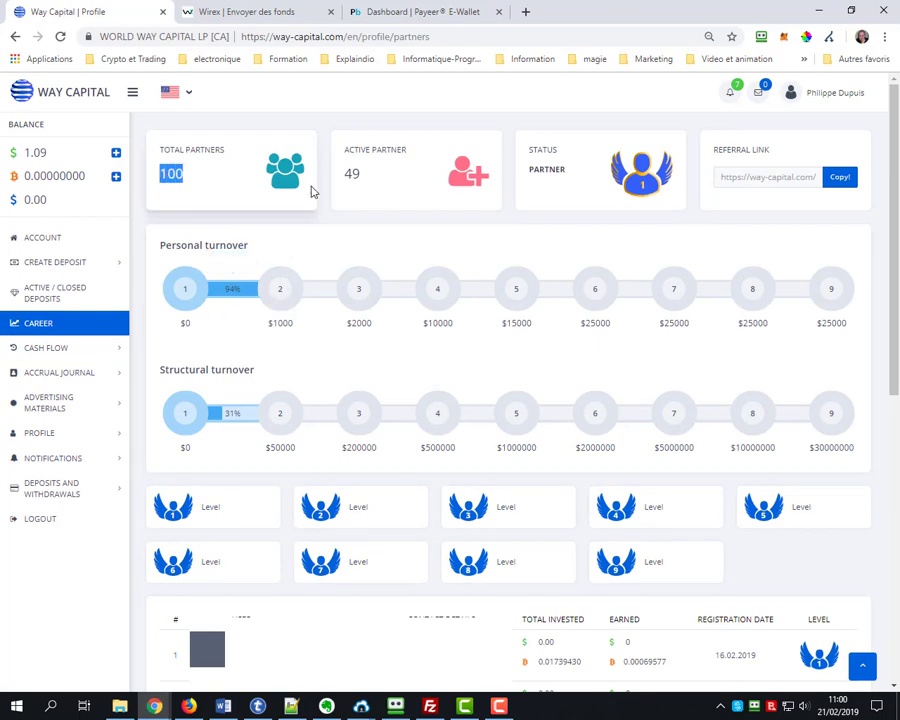
{"action": "left_click_drag", "start_coordinate": [376, 179], "coordinate": [336, 179]}
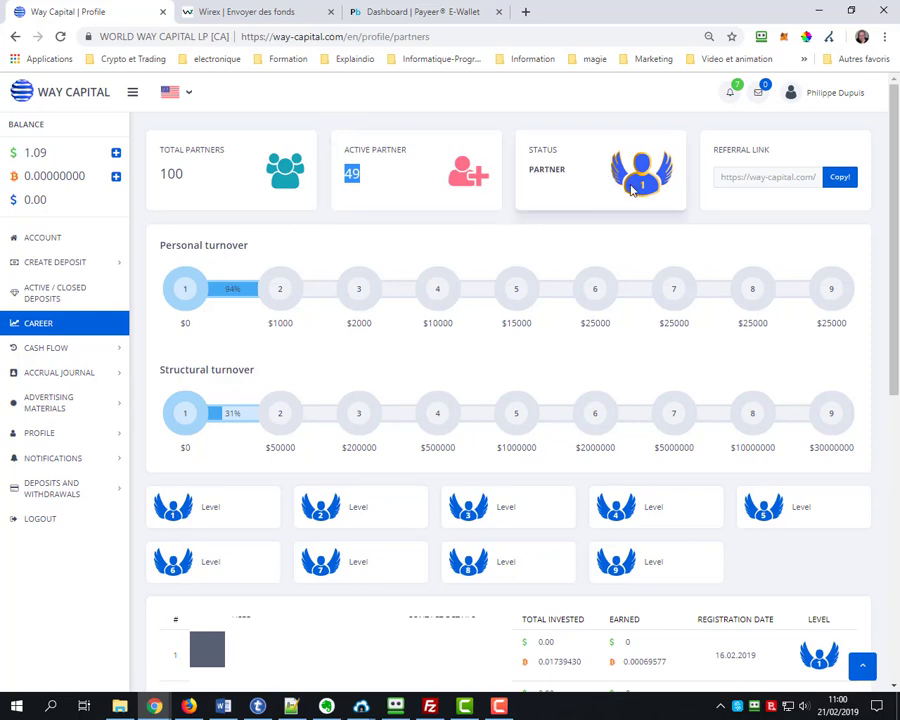
Select the referral link and copy it
{"action": "left_click", "coordinate": [726, 175]}
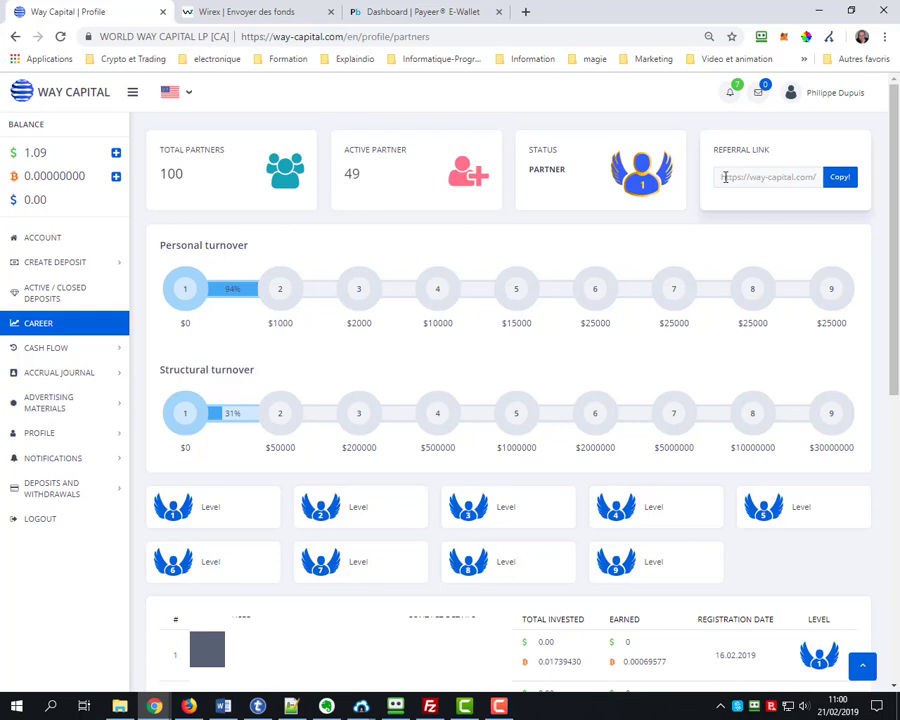
{"action": "left_click", "coordinate": [835, 177]}
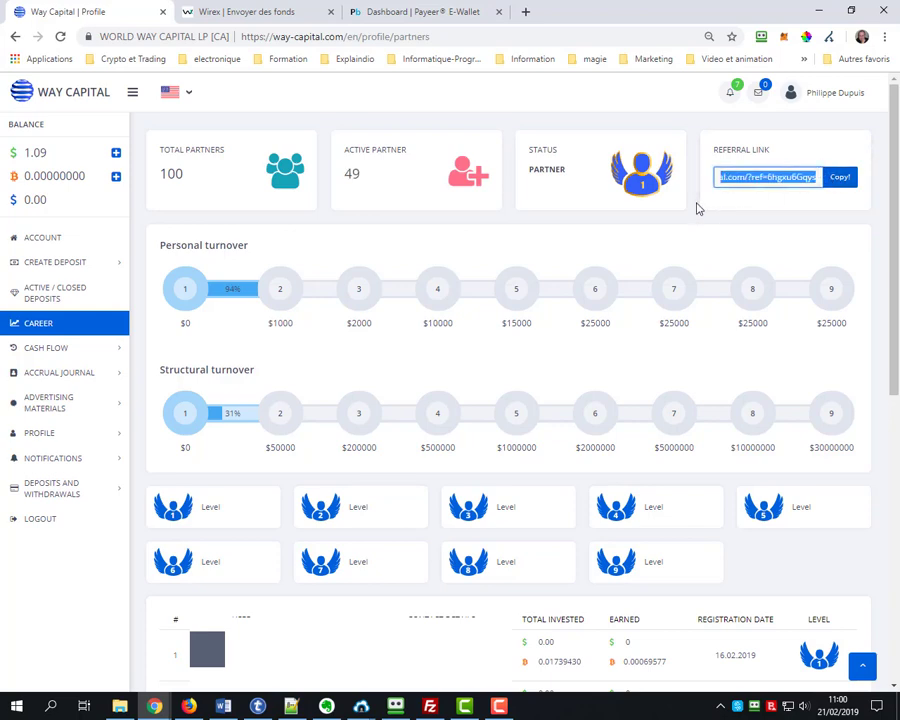
{"action": "mouse_move", "coordinate": [228, 292]}
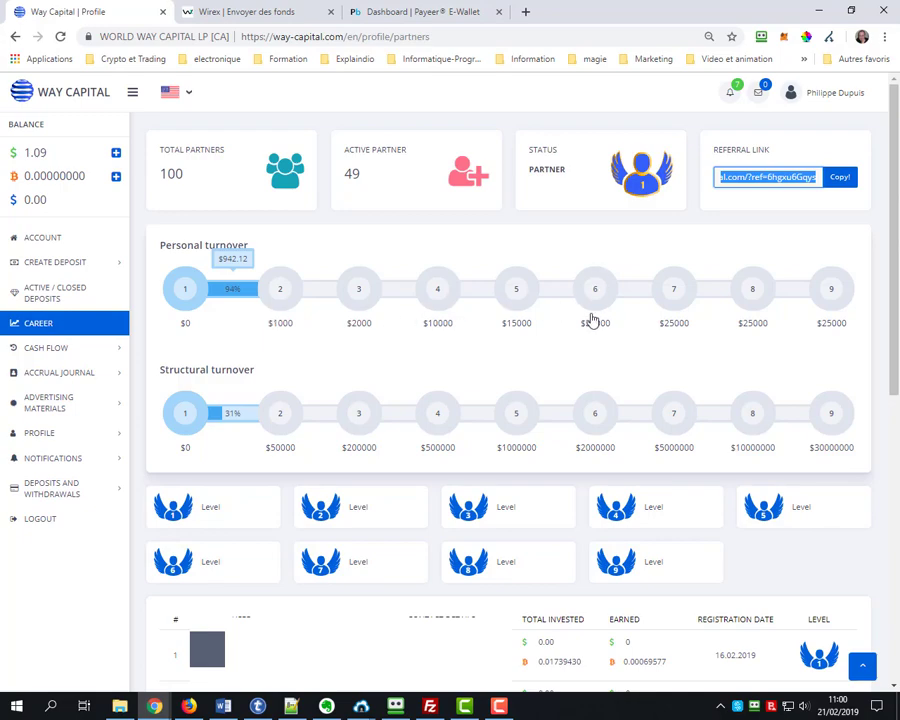
Scroll through the turnover levels and partner list, then open Cash Flow's Operations history
{"action": "scroll", "coordinate": [337, 341], "scroll_direction": "down", "scroll_amount": 2}
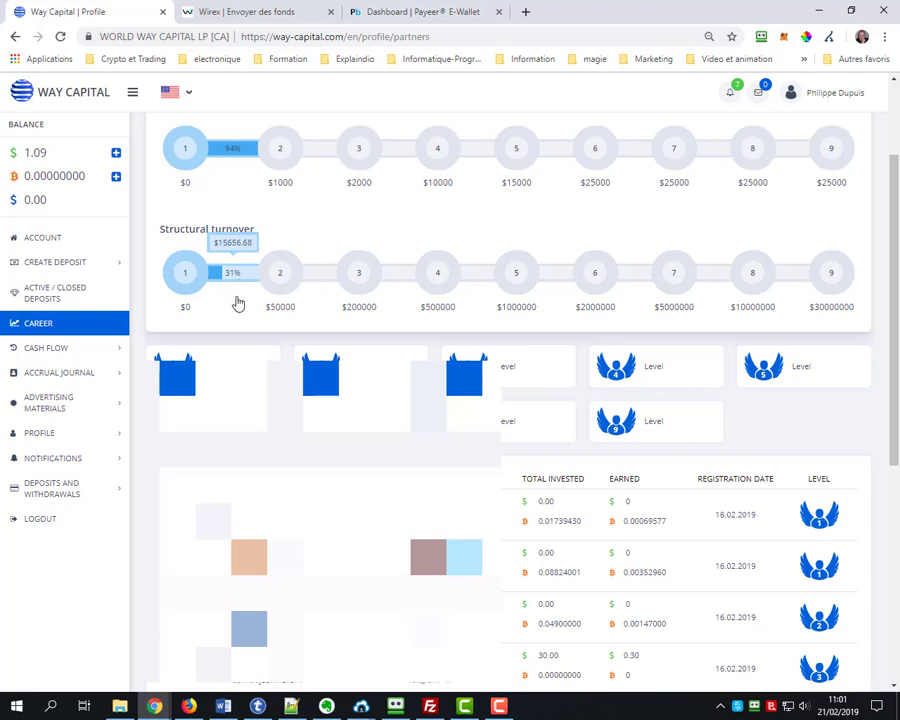
{"action": "scroll", "coordinate": [226, 336], "scroll_direction": "down", "scroll_amount": 3}
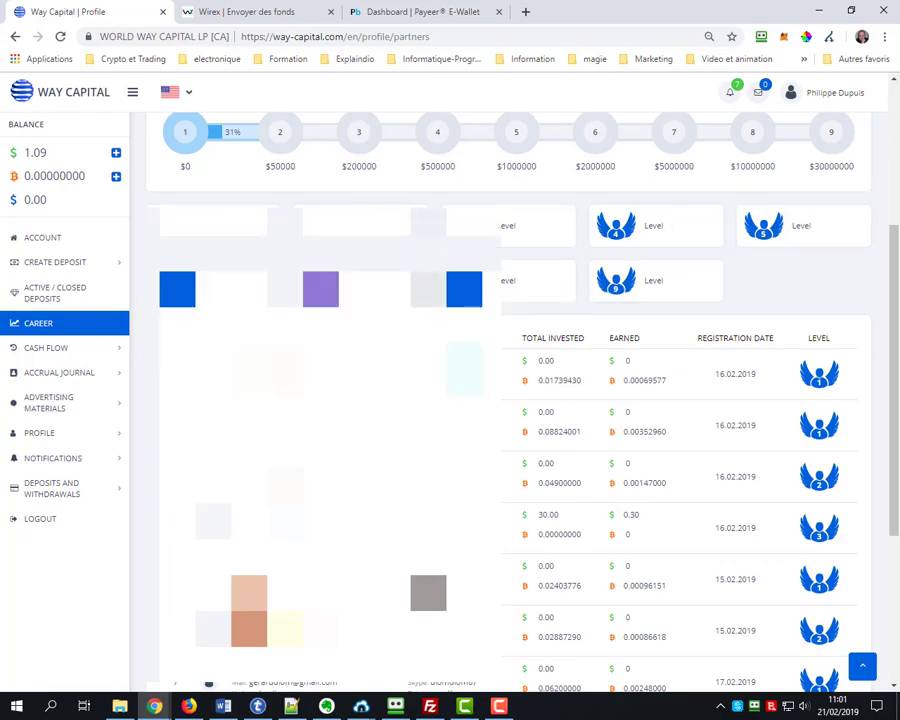
{"action": "scroll", "coordinate": [610, 289], "scroll_direction": "down", "scroll_amount": 3}
{"action": "scroll", "coordinate": [610, 289], "scroll_direction": "up", "scroll_amount": 2}
{"action": "scroll", "coordinate": [500, 400], "scroll_direction": "up", "scroll_amount": 4}
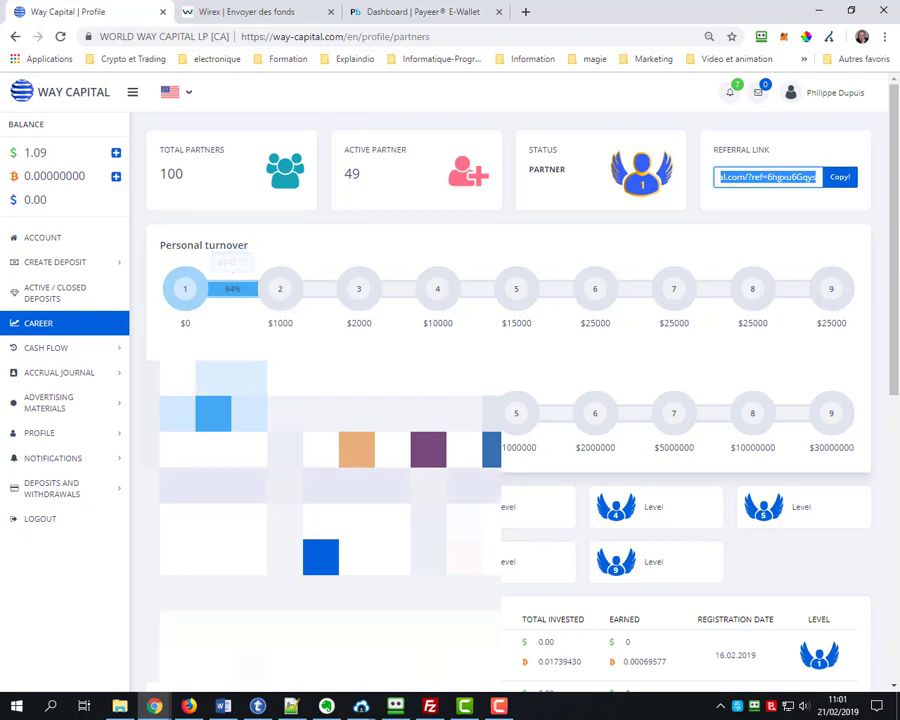
{"action": "left_click", "coordinate": [42, 352]}
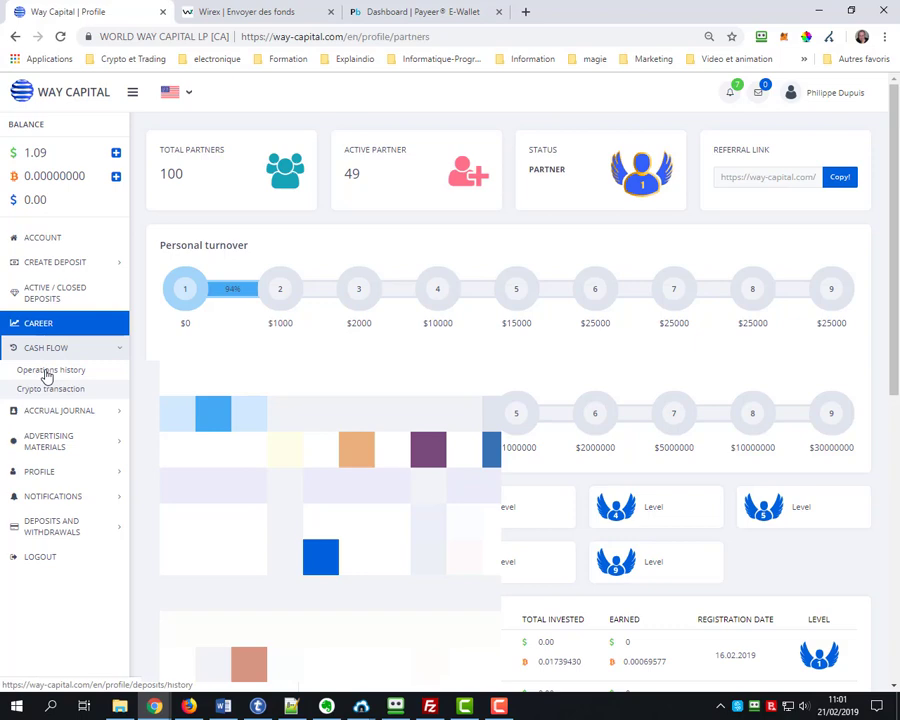
{"action": "left_click", "coordinate": [47, 376]}
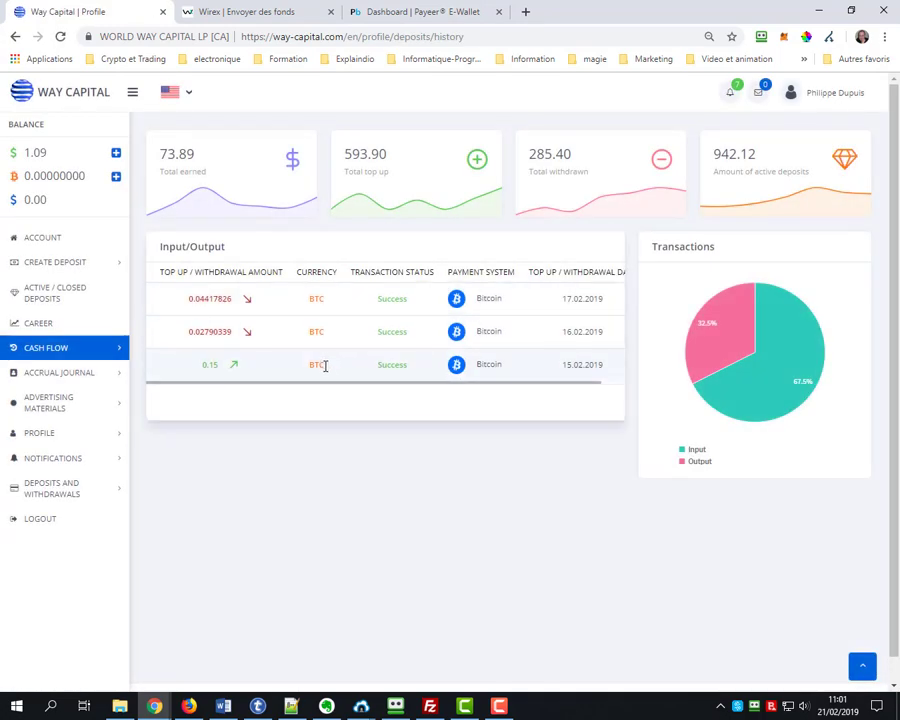
Highlight the 0.15 incoming amount and Success status, then switch to the Wirex send-funds page
{"action": "left_click_drag", "start_coordinate": [223, 370], "coordinate": [193, 373]}
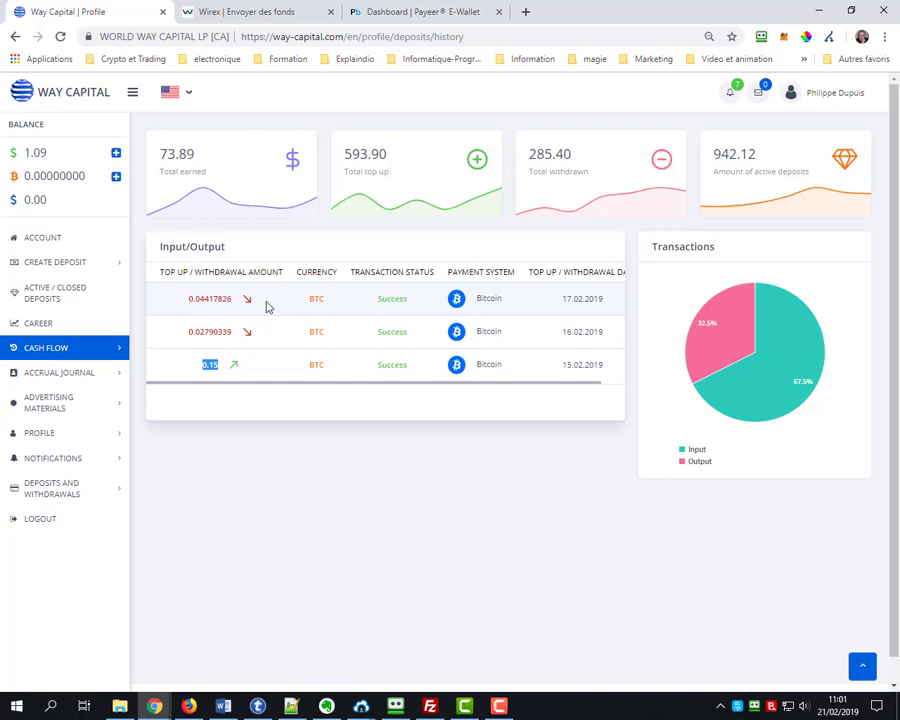
{"action": "left_click_drag", "start_coordinate": [376, 304], "coordinate": [406, 300]}
{"action": "left_click", "coordinate": [258, 18]}
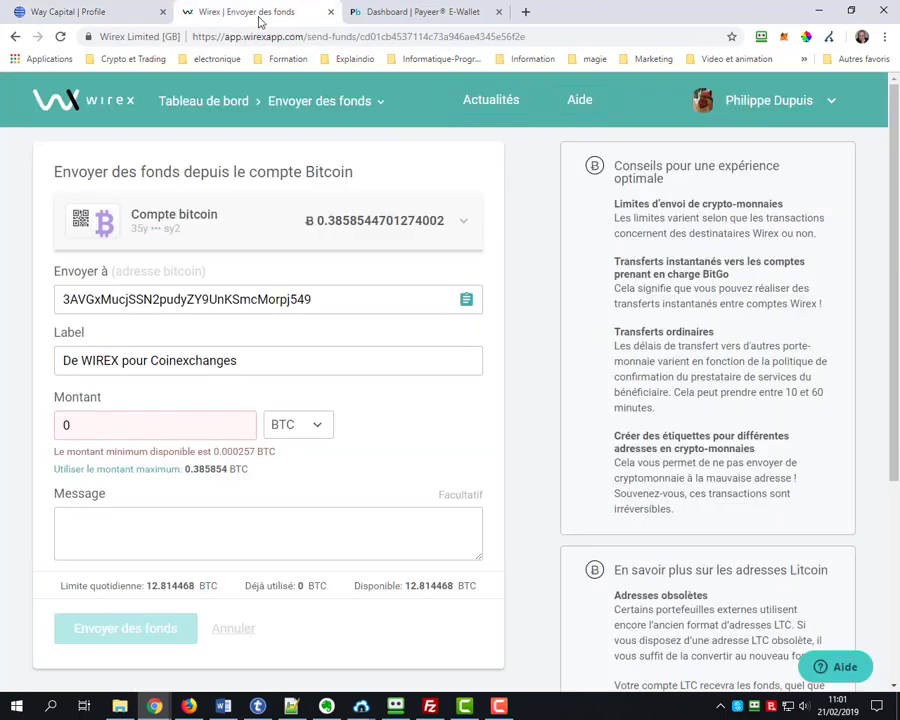
Check Wirex's recent events for the received BTC, then go back to World Way Capital's operations history
{"action": "left_click", "coordinate": [72, 95]}
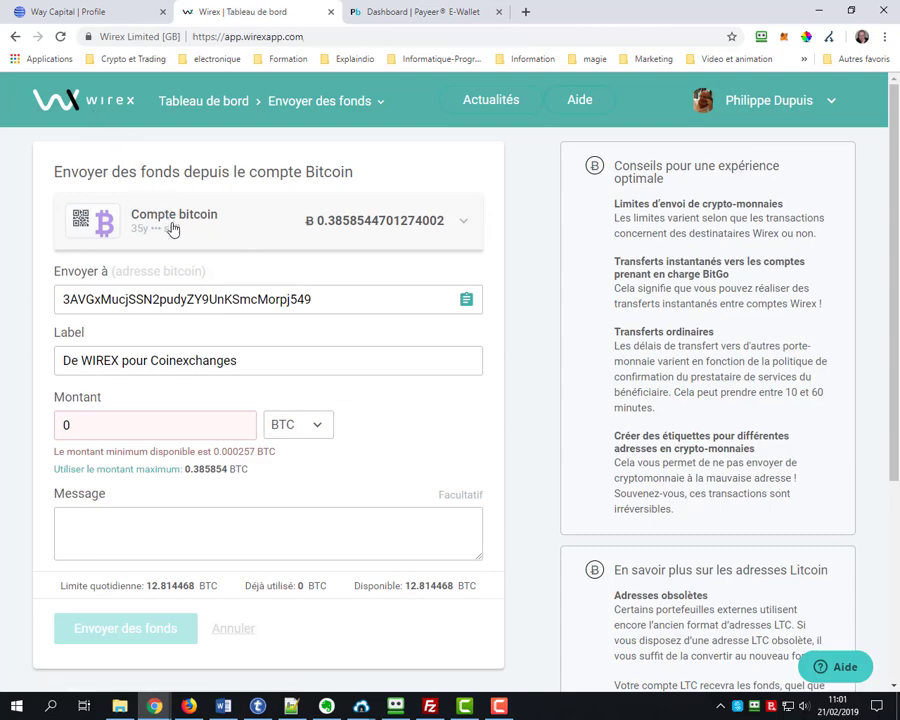
{"action": "left_click", "coordinate": [194, 100]}
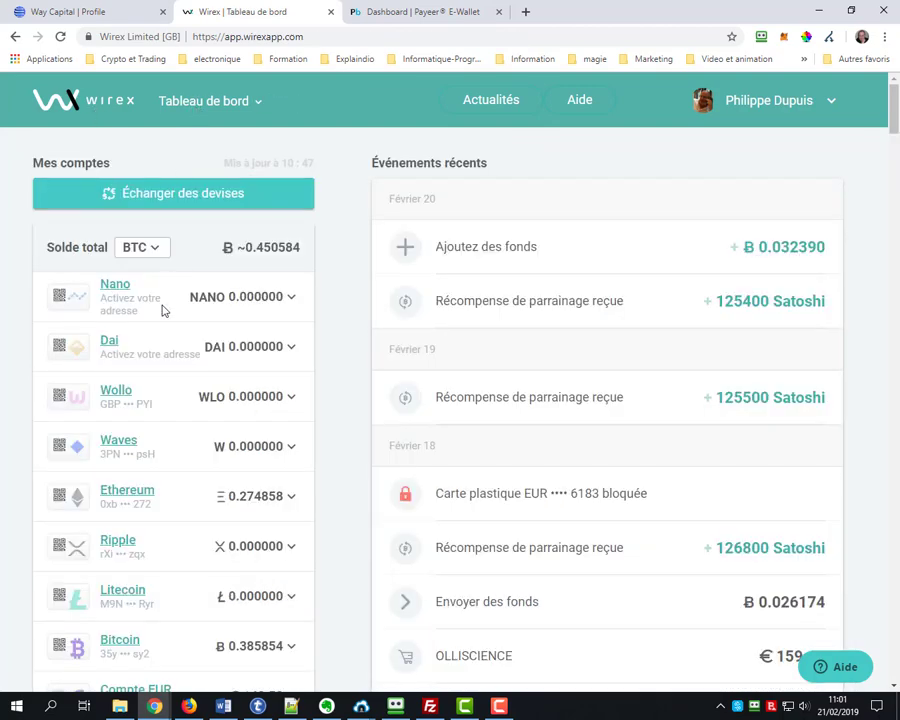
{"action": "scroll", "coordinate": [155, 452], "scroll_direction": "down", "scroll_amount": 2}
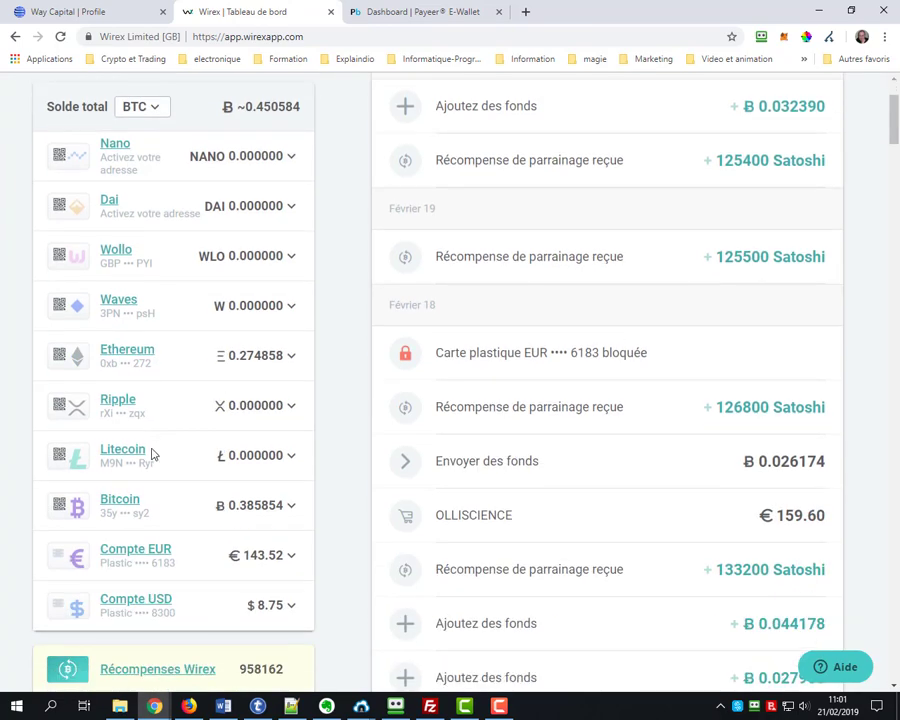
{"action": "scroll", "coordinate": [470, 428], "scroll_direction": "down", "scroll_amount": 3}
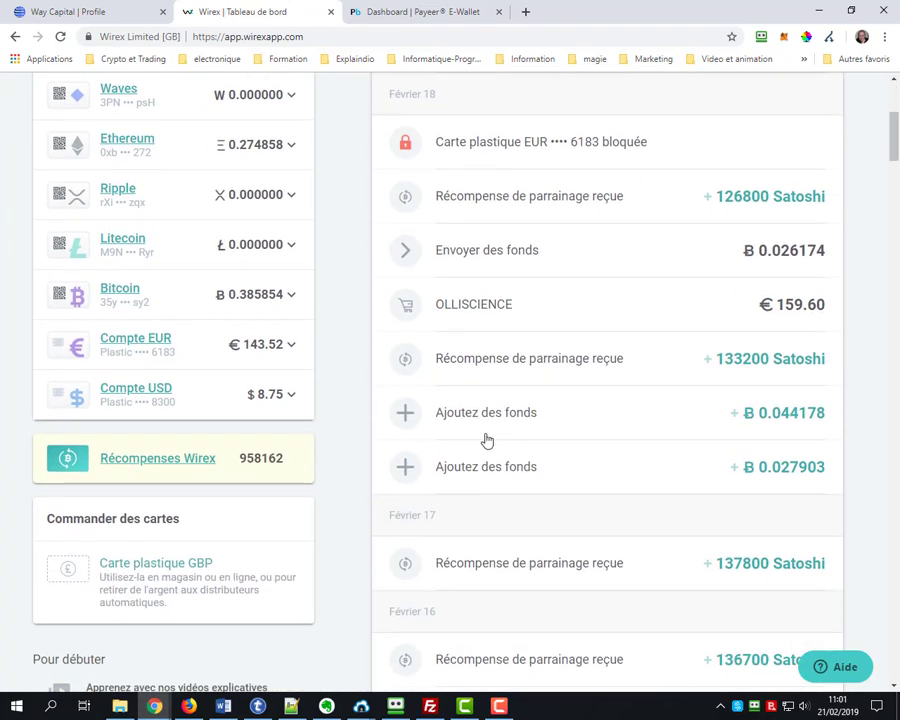
{"action": "scroll", "coordinate": [509, 392], "scroll_direction": "down", "scroll_amount": 4}
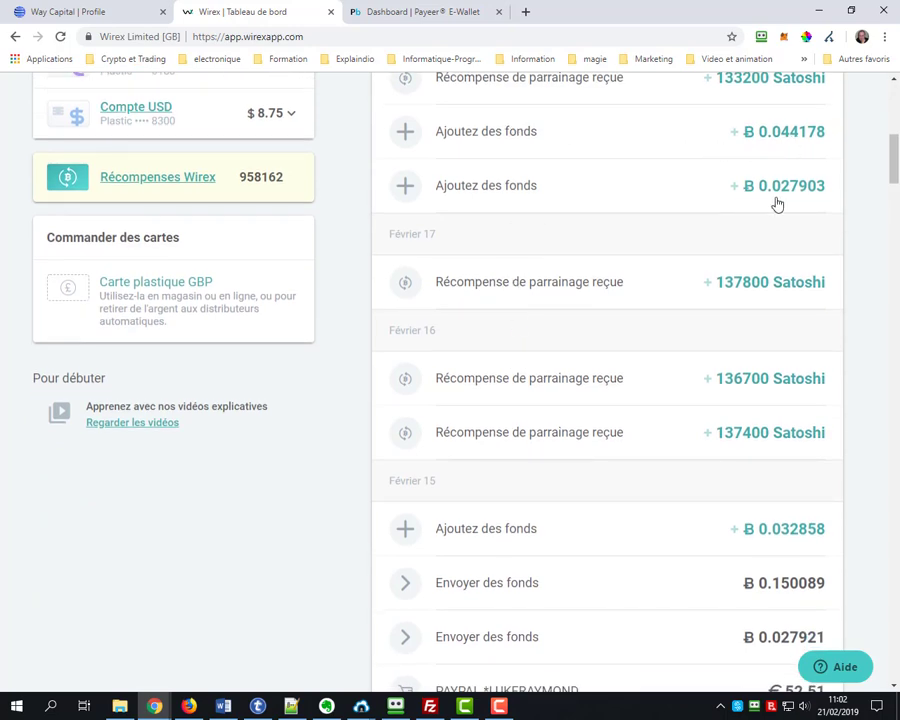
{"action": "left_click", "coordinate": [124, 12]}
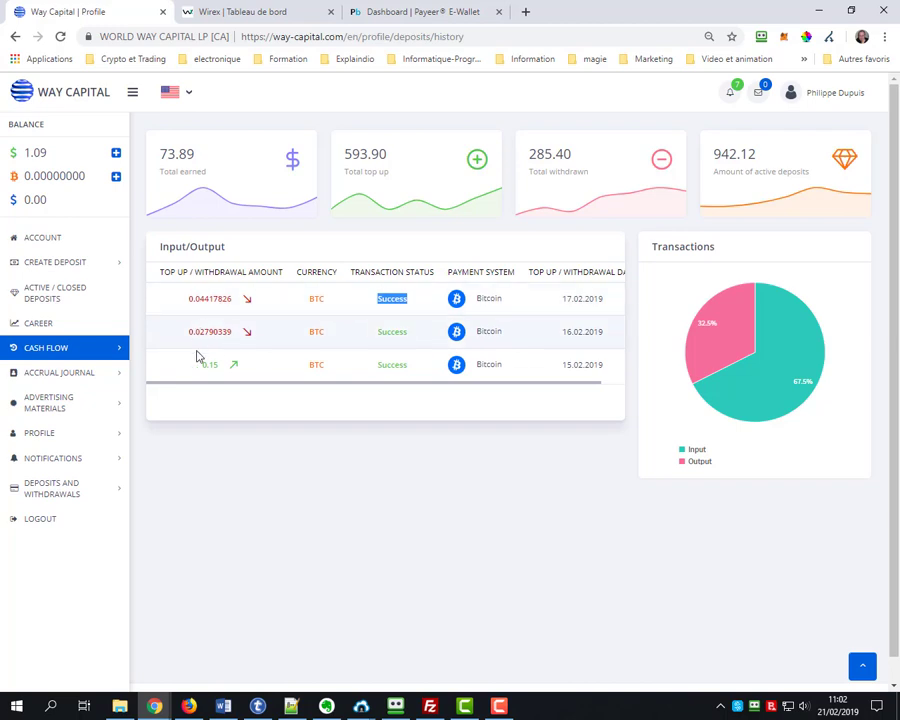
Open the Accruals on deposits journal, showing daily accruals like 0.00018277 BTC on BTC Light
{"action": "left_click", "coordinate": [58, 347]}
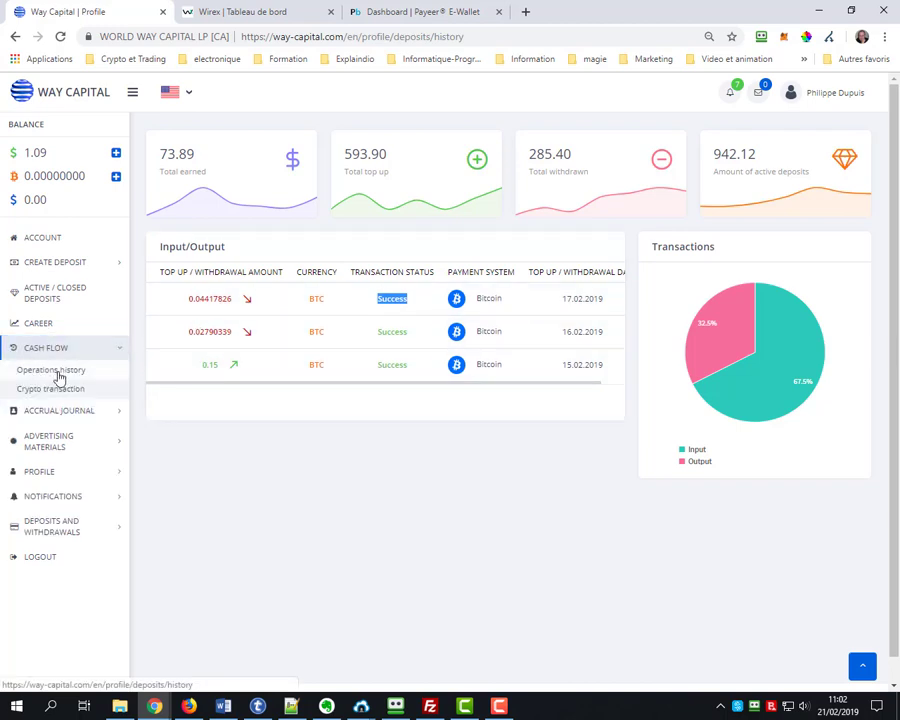
{"action": "left_click", "coordinate": [58, 391]}
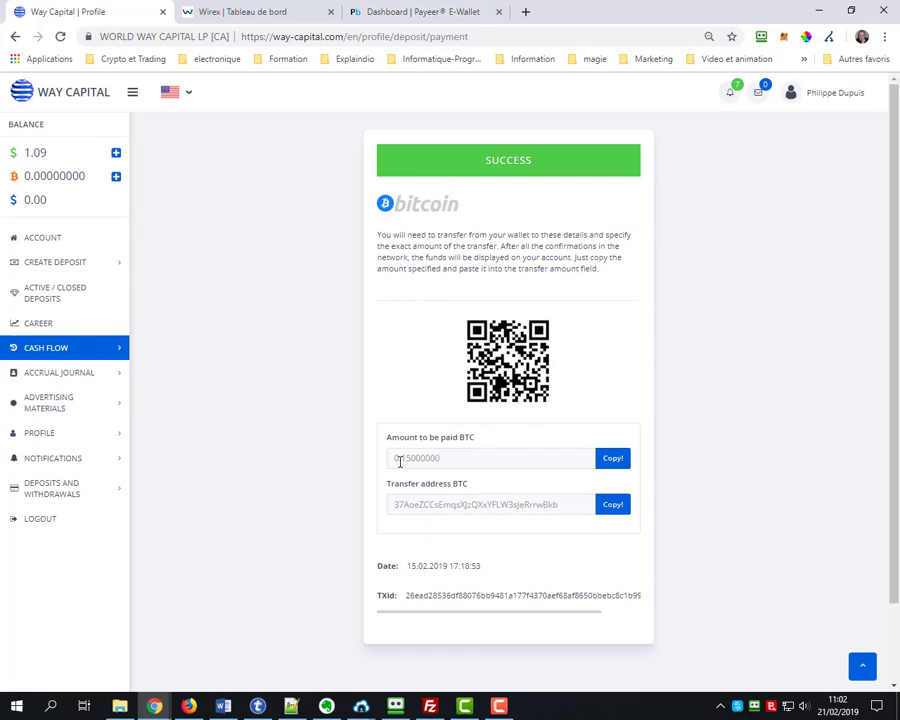
{"action": "left_click", "coordinate": [65, 377]}
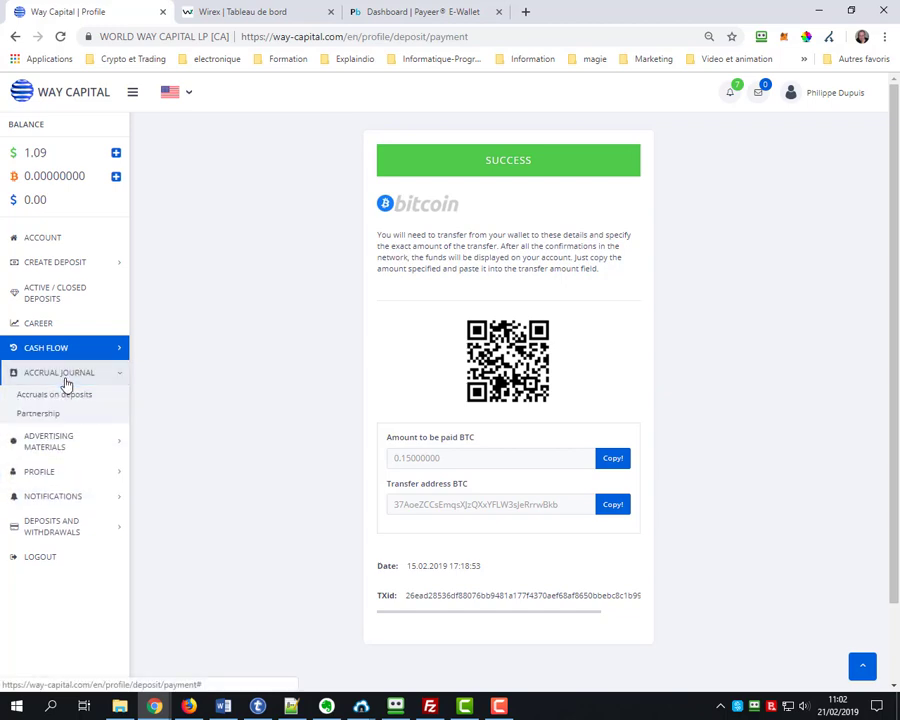
{"action": "left_click", "coordinate": [55, 395]}
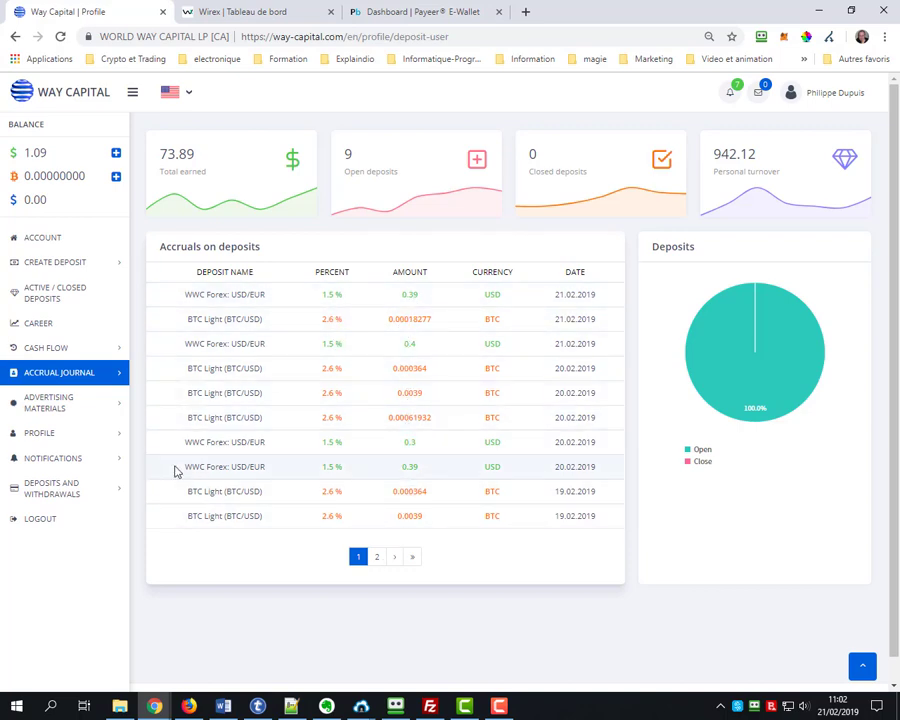
{"action": "left_click", "coordinate": [60, 405]}
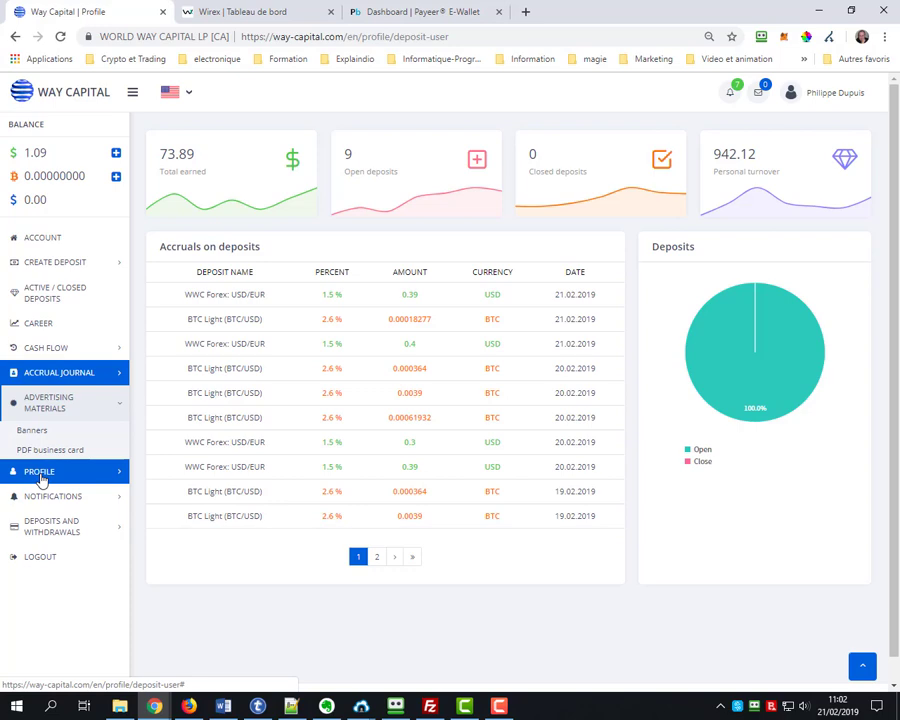
{"action": "left_click", "coordinate": [24, 497]}
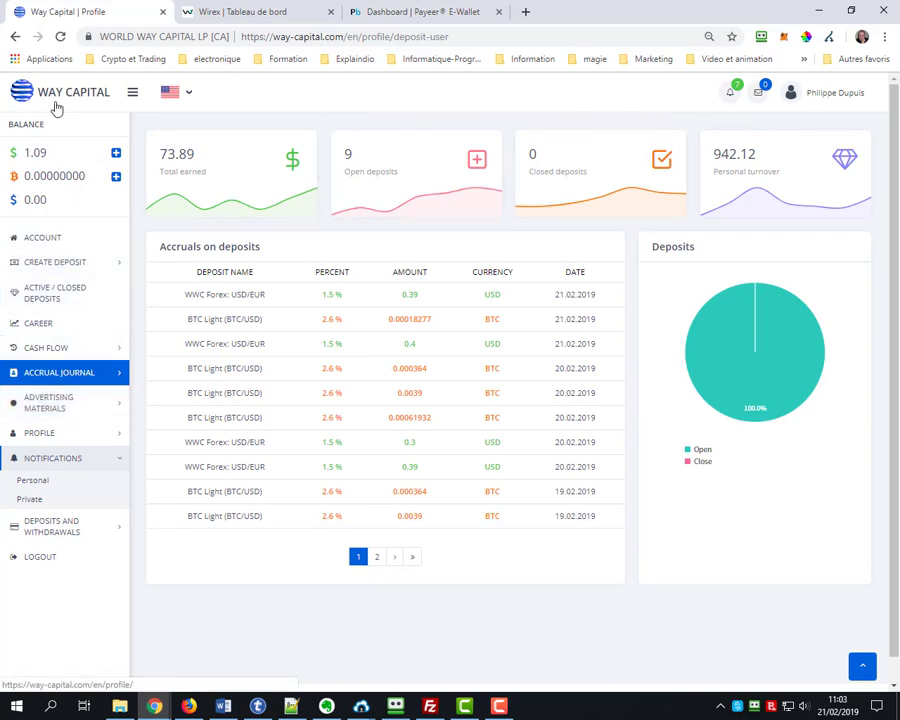
Look over the account overview and the personal profile page, then log out
{"action": "left_click", "coordinate": [54, 244]}
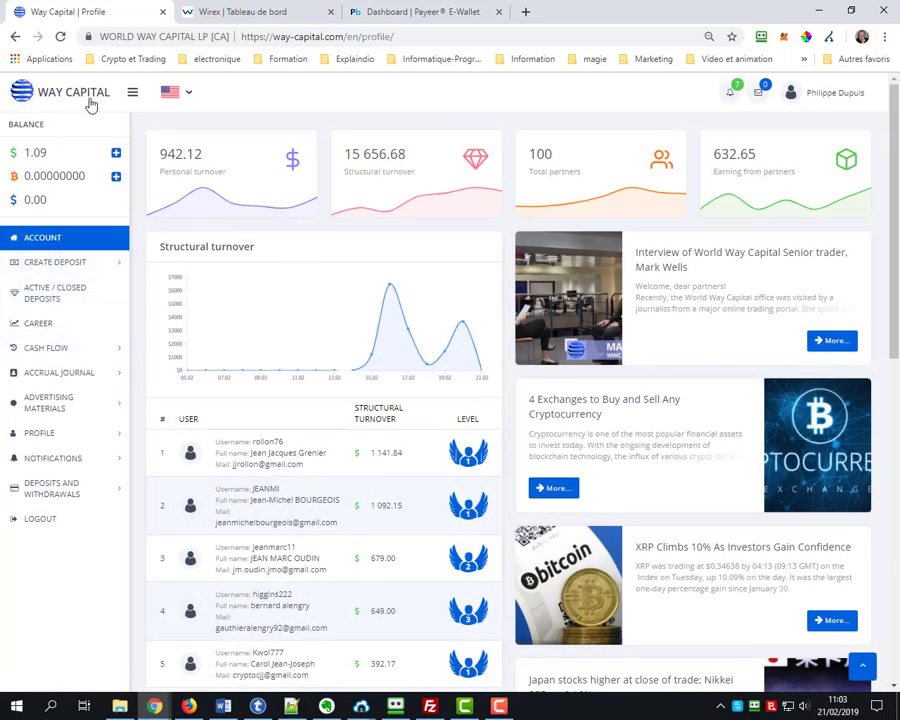
{"action": "left_click", "coordinate": [813, 98]}
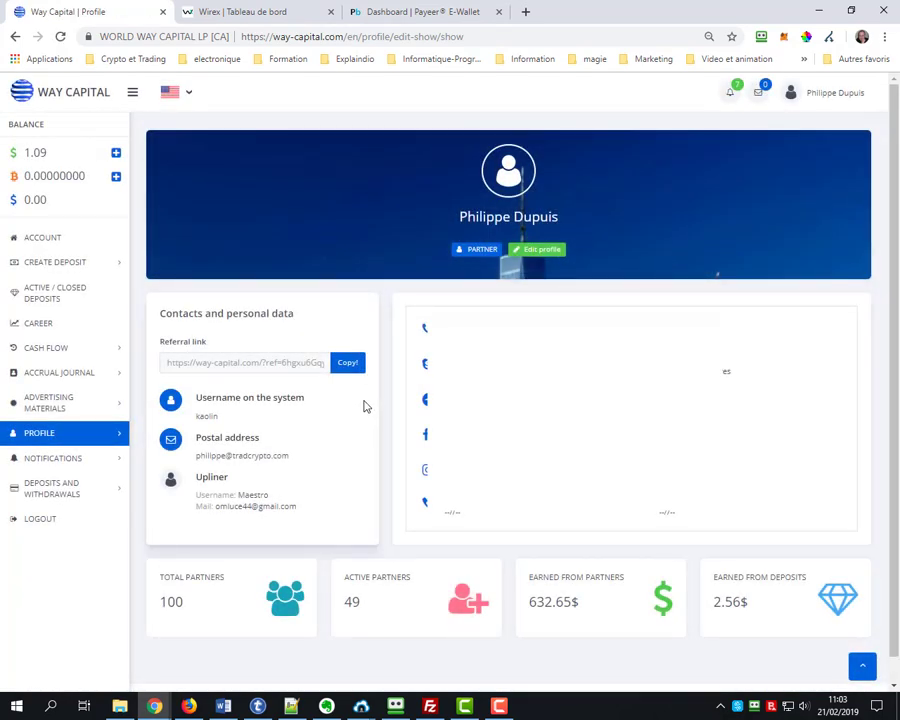
{"action": "scroll", "coordinate": [315, 428], "scroll_direction": "down", "scroll_amount": 1}
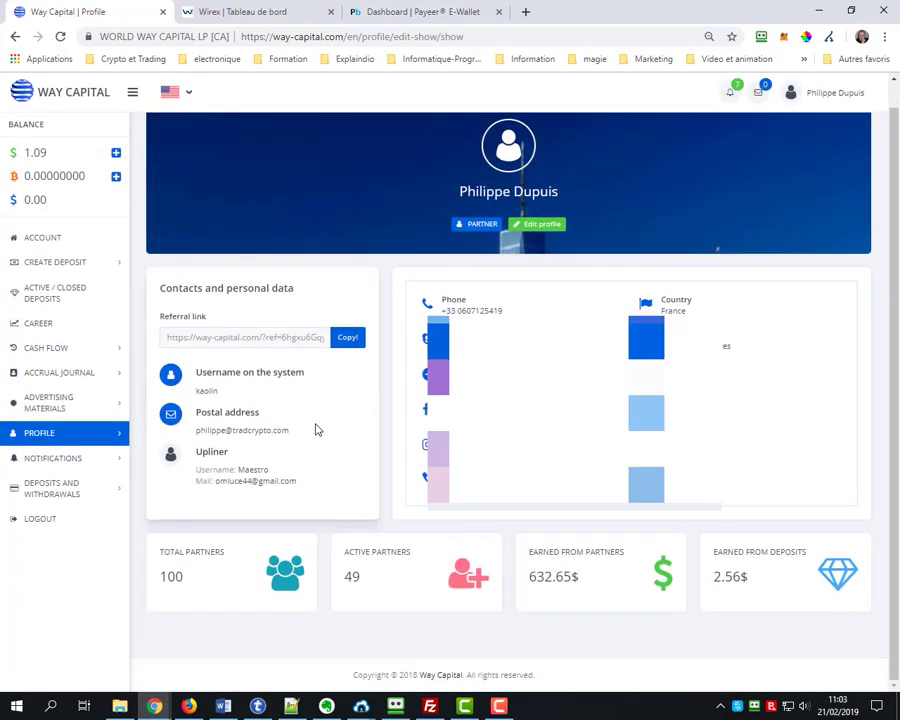
{"action": "left_click", "coordinate": [35, 519]}
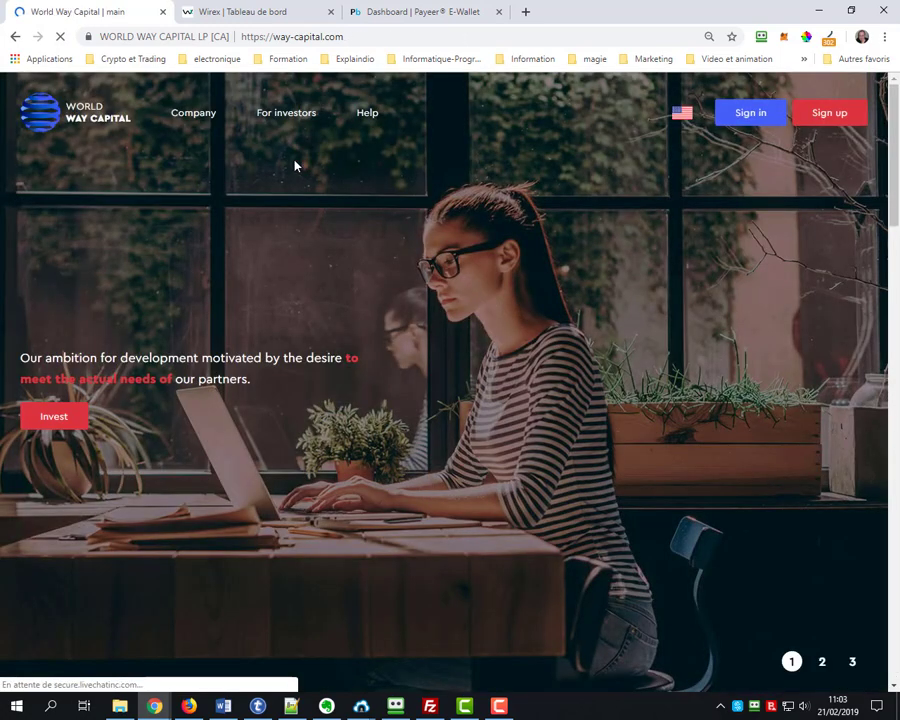
Review the Investments plans, from WWC Forex USD/EUR at 1.50% to BTC Heavy at 3.00%, minimizing the chat
{"action": "mouse_move", "coordinate": [276, 113]}
{"action": "left_click", "coordinate": [272, 143]}
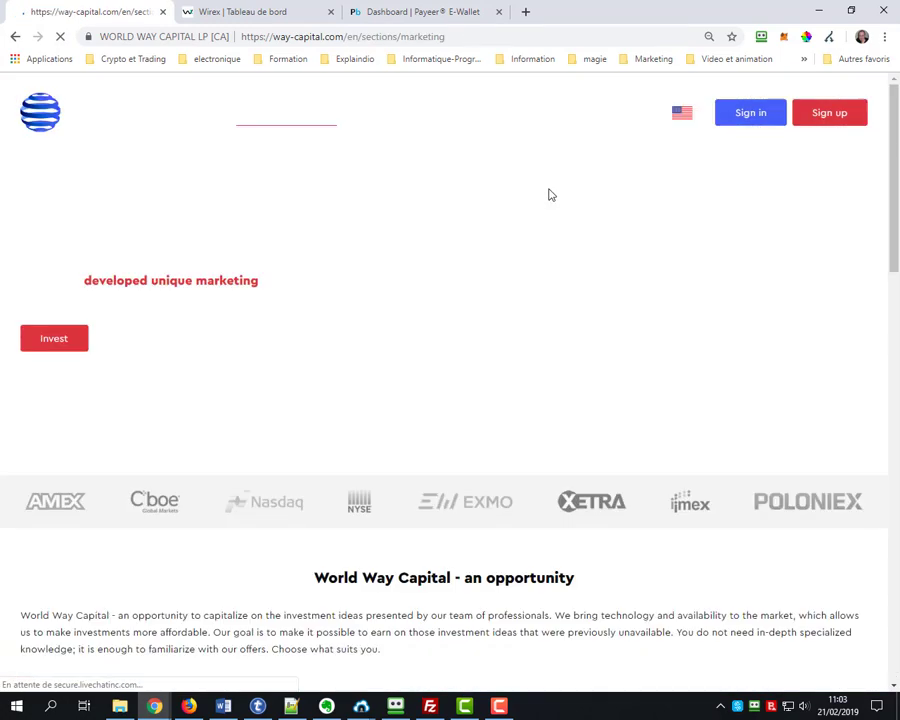
{"action": "left_click_drag", "start_coordinate": [886, 167], "coordinate": [884, 325]}
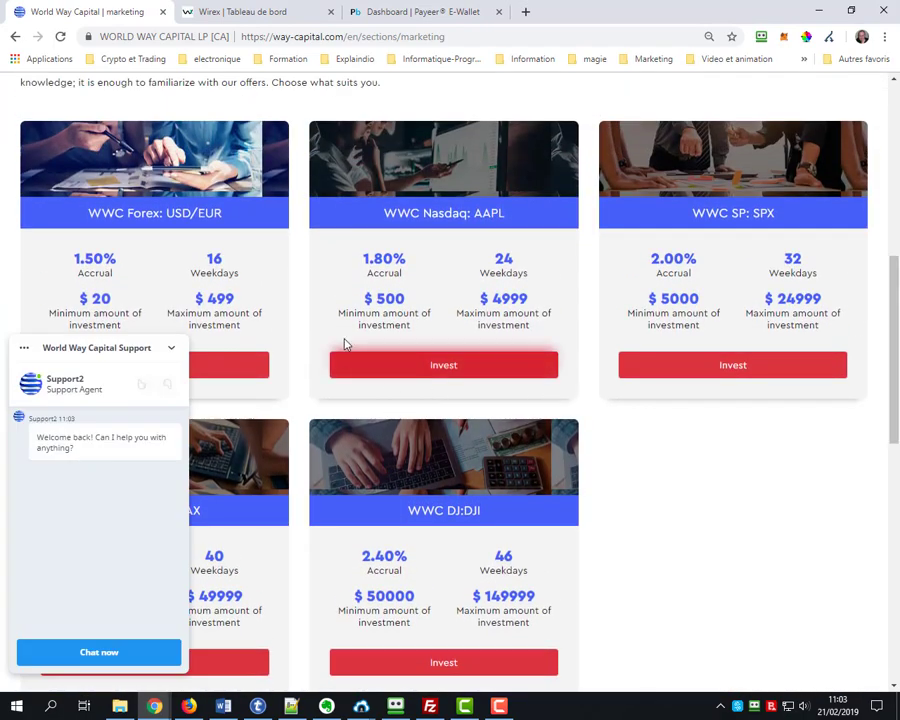
{"action": "left_click", "coordinate": [170, 350]}
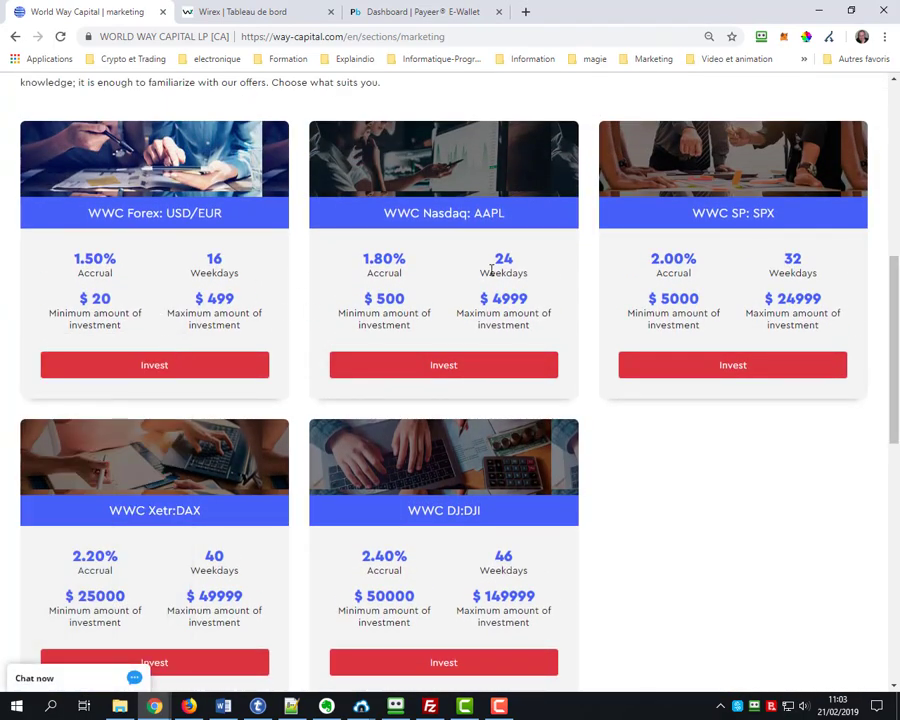
{"action": "scroll", "coordinate": [412, 504], "scroll_direction": "down", "scroll_amount": 2}
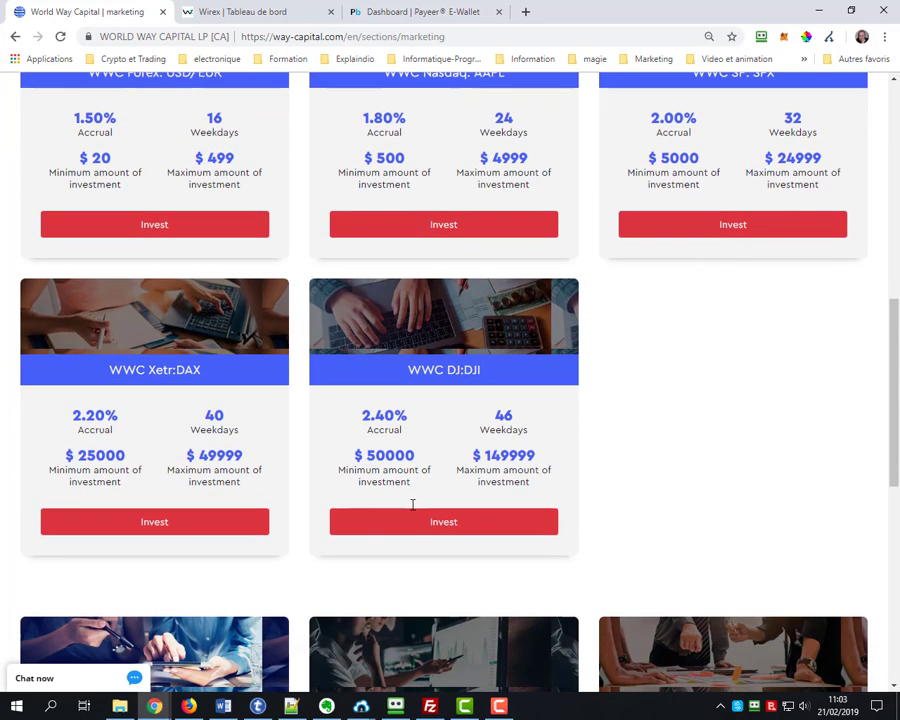
{"action": "scroll", "coordinate": [412, 504], "scroll_direction": "up", "scroll_amount": 1}
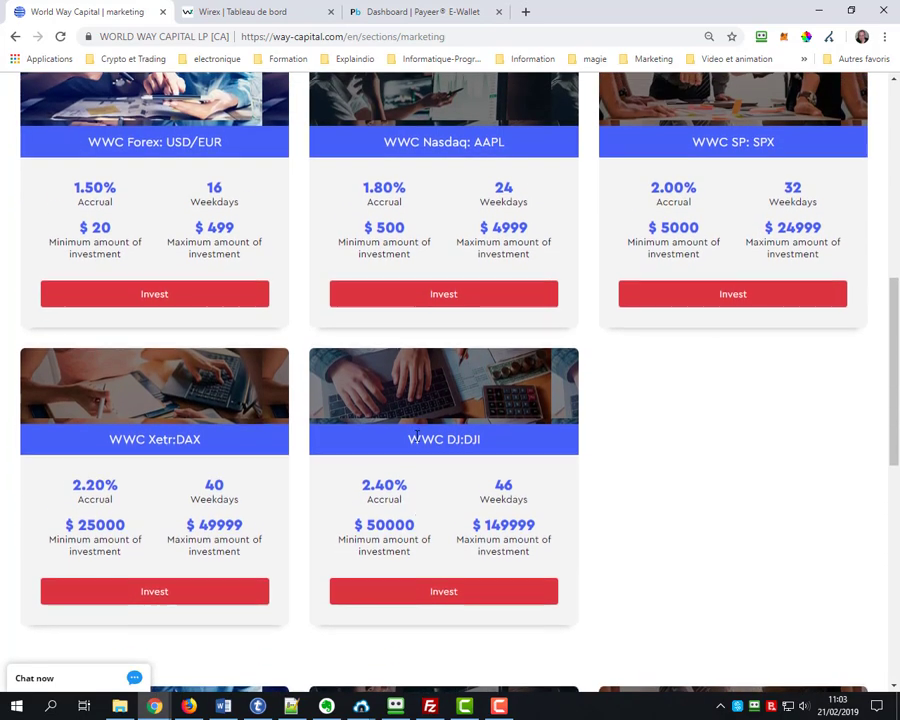
{"action": "scroll", "coordinate": [418, 445], "scroll_direction": "down", "scroll_amount": 4}
{"action": "scroll", "coordinate": [418, 445], "scroll_direction": "down", "scroll_amount": 4}
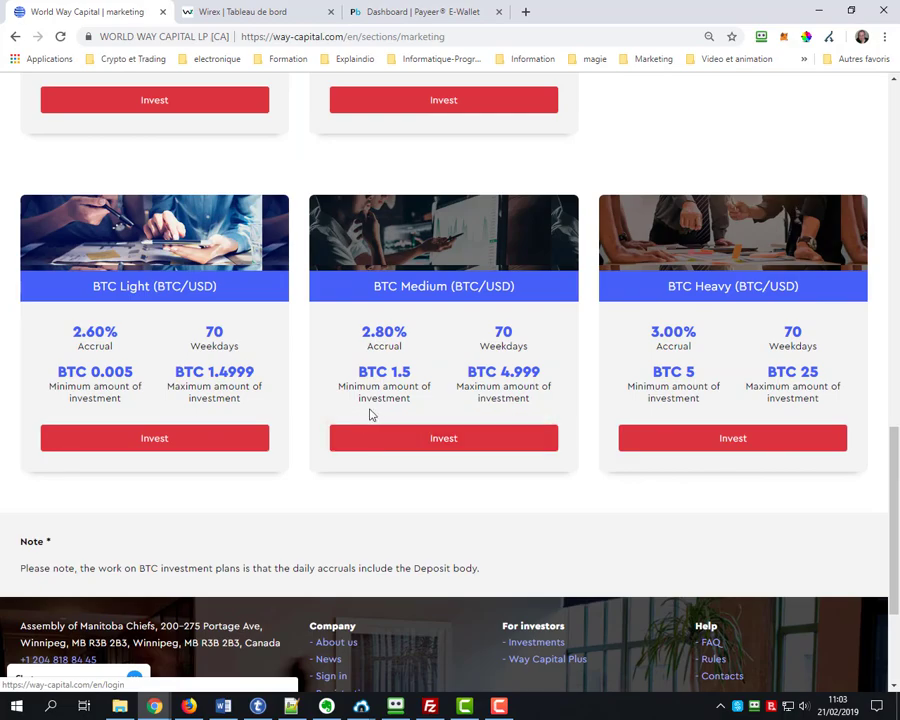
{"action": "scroll", "coordinate": [314, 412], "scroll_direction": "up", "scroll_amount": 5}
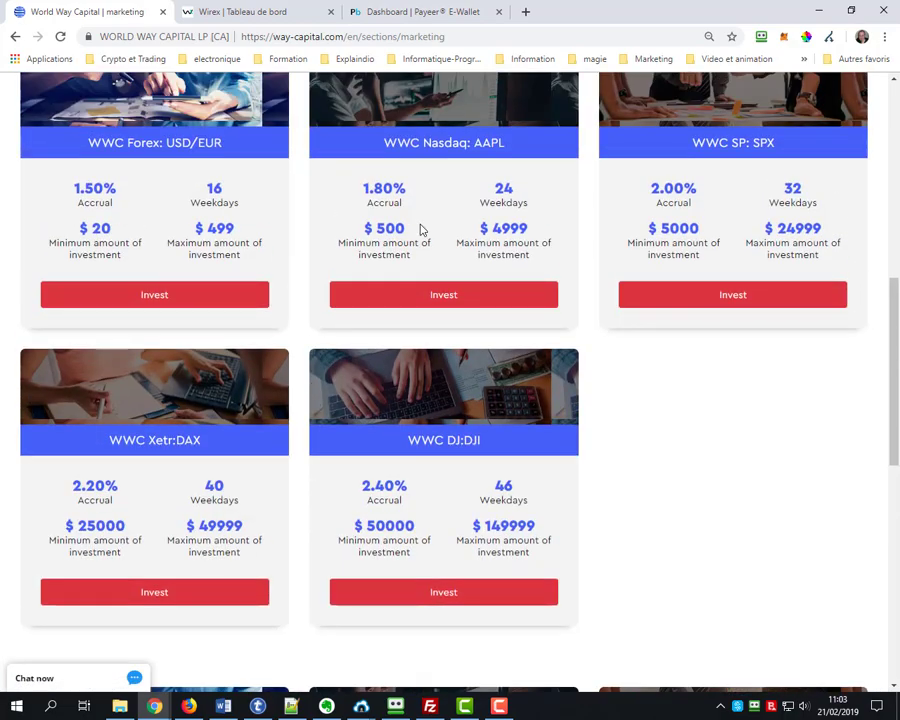
{"action": "scroll", "coordinate": [337, 476], "scroll_direction": "down", "scroll_amount": 1}
{"action": "scroll", "coordinate": [337, 476], "scroll_direction": "down", "scroll_amount": 6}
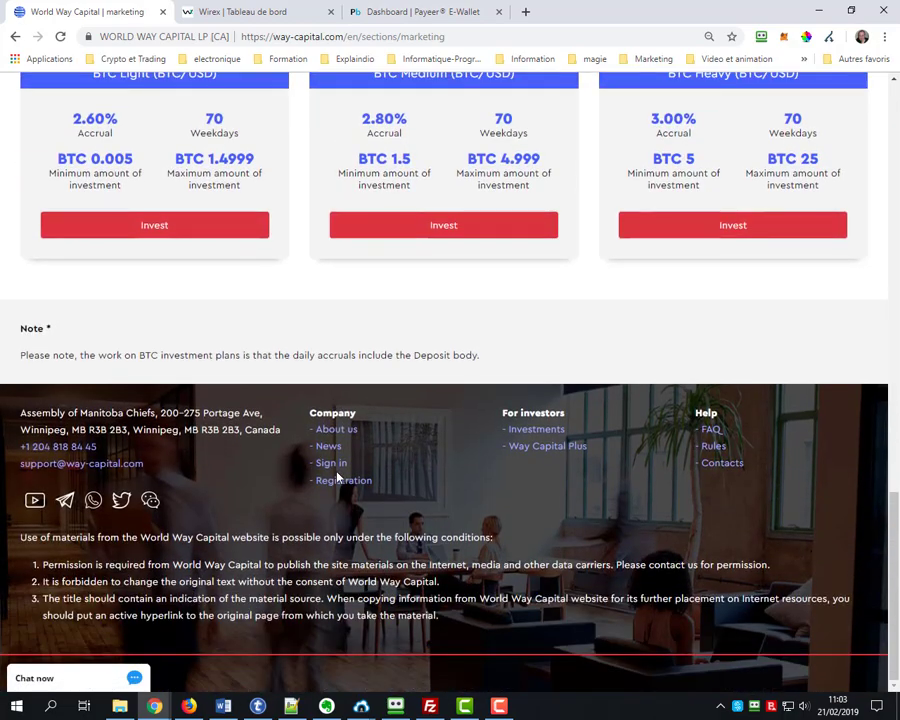
{"action": "scroll", "coordinate": [318, 431], "scroll_direction": "up", "scroll_amount": 6}
{"action": "scroll", "coordinate": [300, 380], "scroll_direction": "up", "scroll_amount": 10}
Review Way Capital Plus's nine partner status levels, from $0 to $10 000 000 structural turnover
{"action": "mouse_move", "coordinate": [285, 113]}
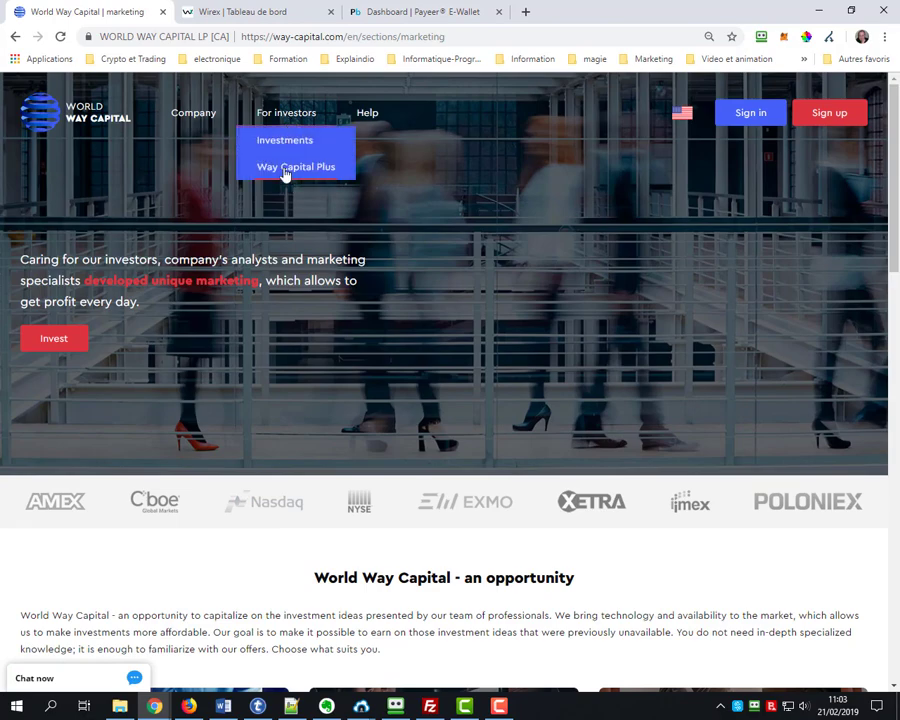
{"action": "left_click", "coordinate": [285, 170]}
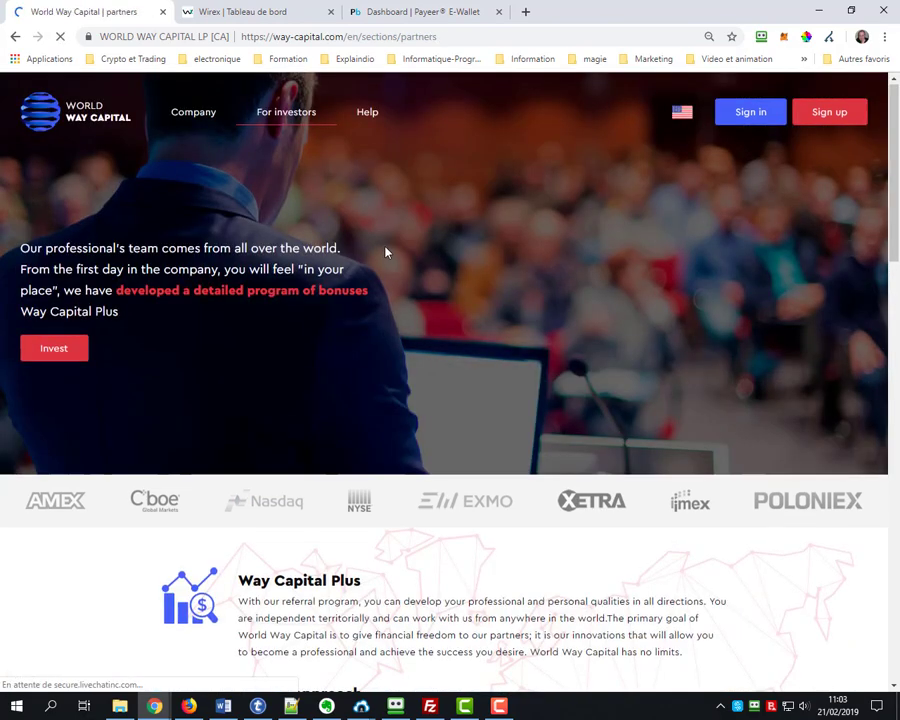
{"action": "scroll", "coordinate": [386, 251], "scroll_direction": "down", "scroll_amount": 3}
{"action": "scroll", "coordinate": [386, 251], "scroll_direction": "down", "scroll_amount": 6}
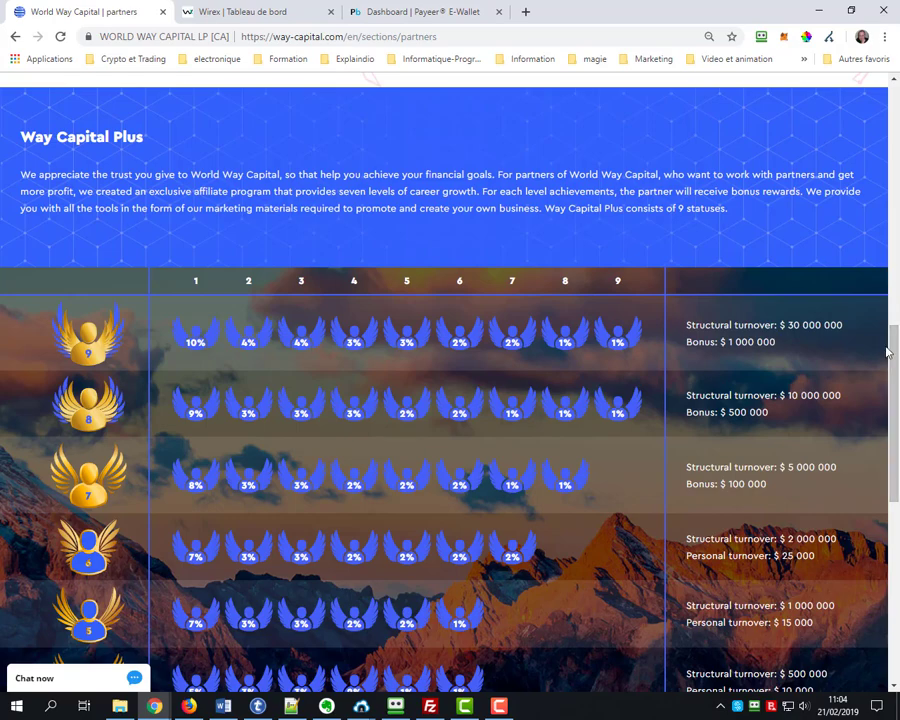
{"action": "left_click_drag", "start_coordinate": [895, 350], "coordinate": [893, 454]}
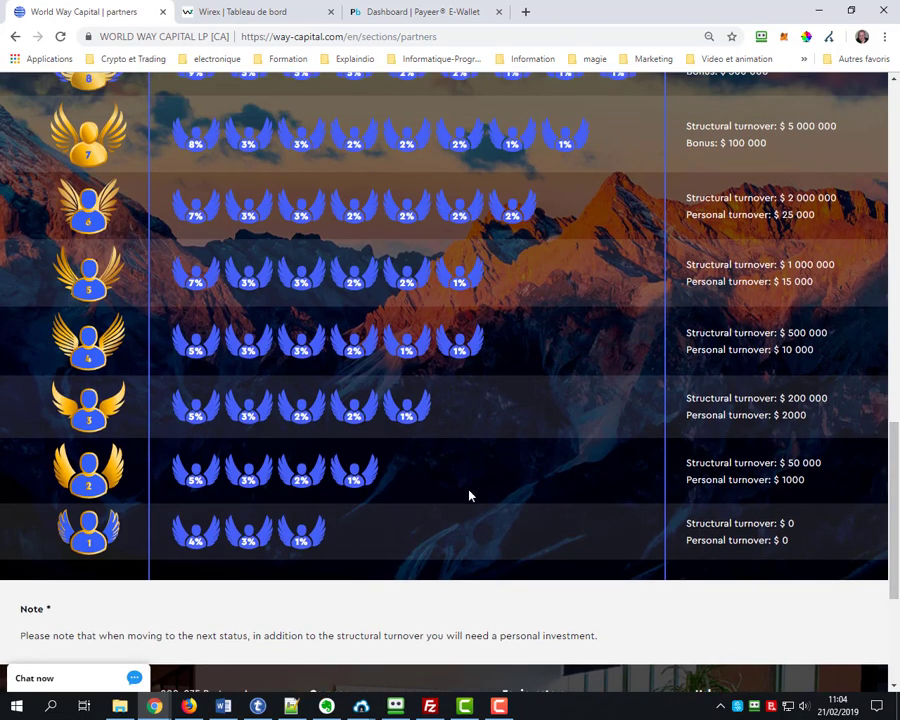
{"action": "scroll", "coordinate": [273, 368], "scroll_direction": "up", "scroll_amount": 3}
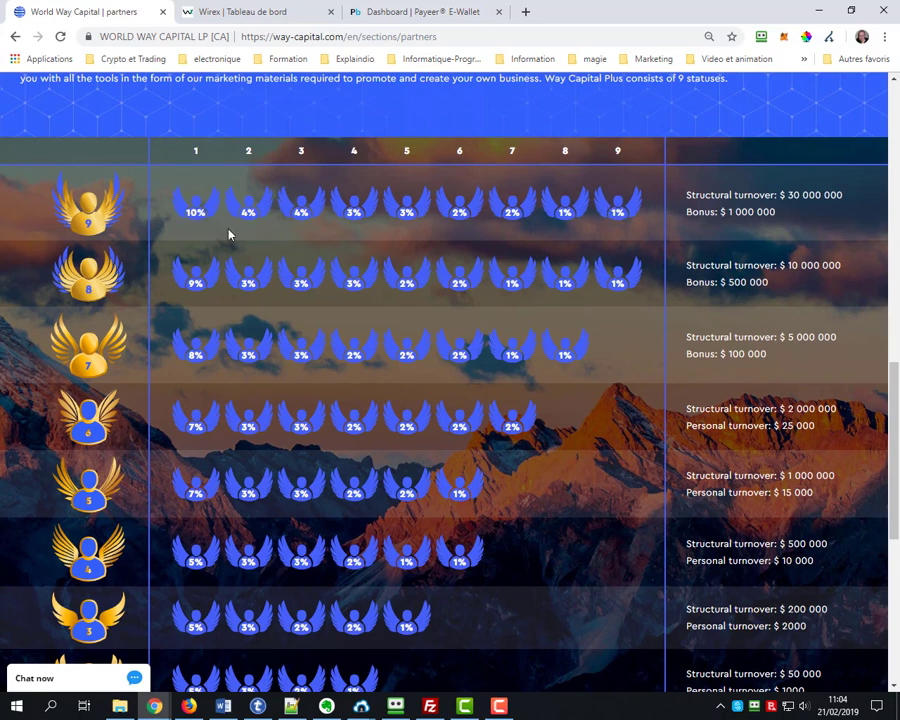
{"action": "scroll", "coordinate": [305, 311], "scroll_direction": "down", "scroll_amount": 3}
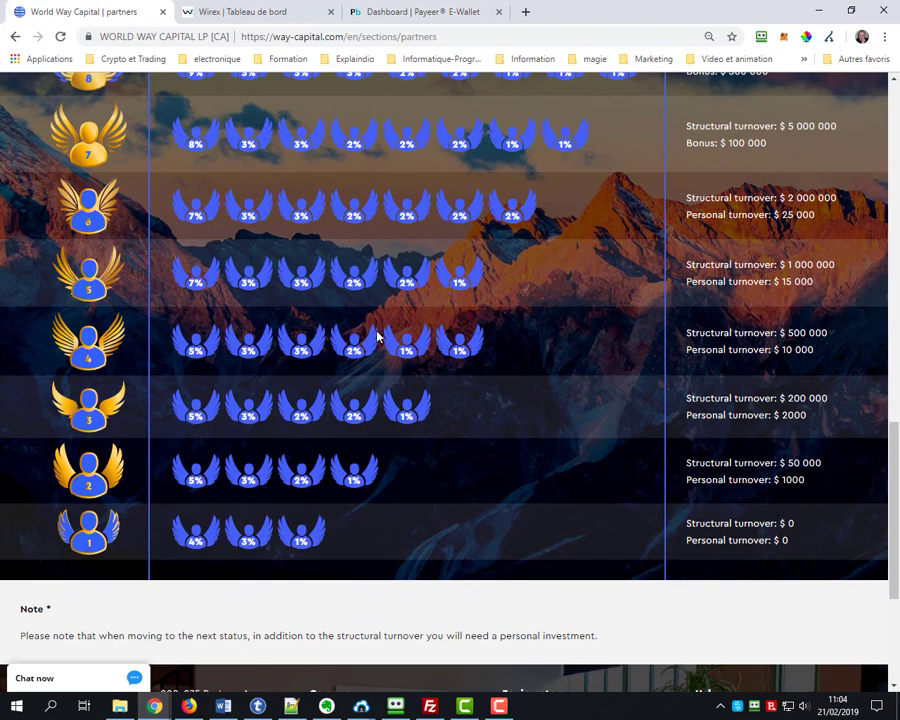
{"action": "scroll", "coordinate": [377, 337], "scroll_direction": "up", "scroll_amount": 1}
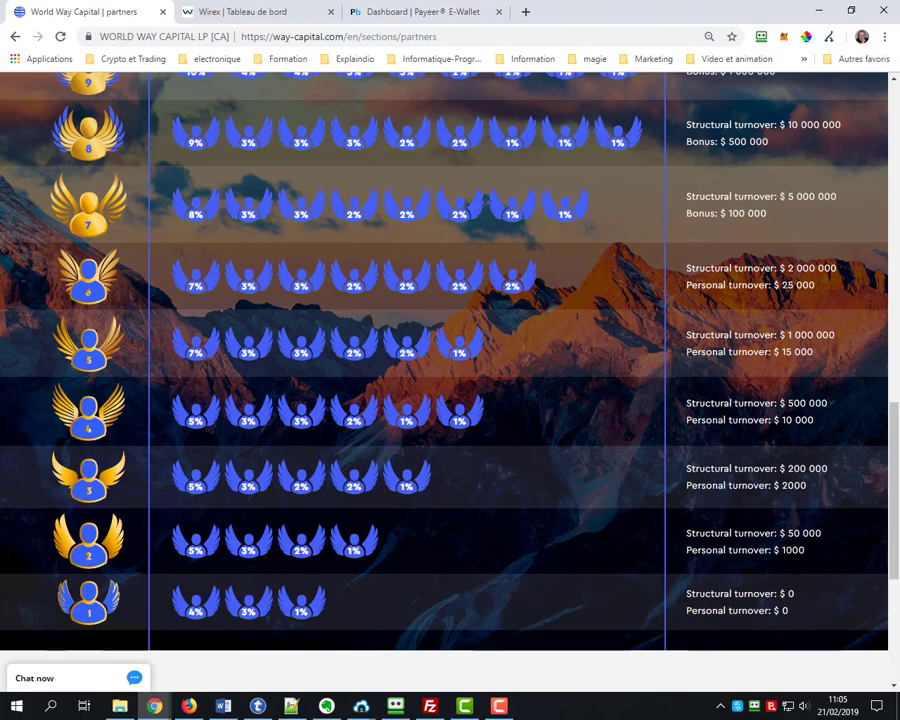
{"action": "scroll", "coordinate": [667, 343], "scroll_direction": "up", "scroll_amount": 3}
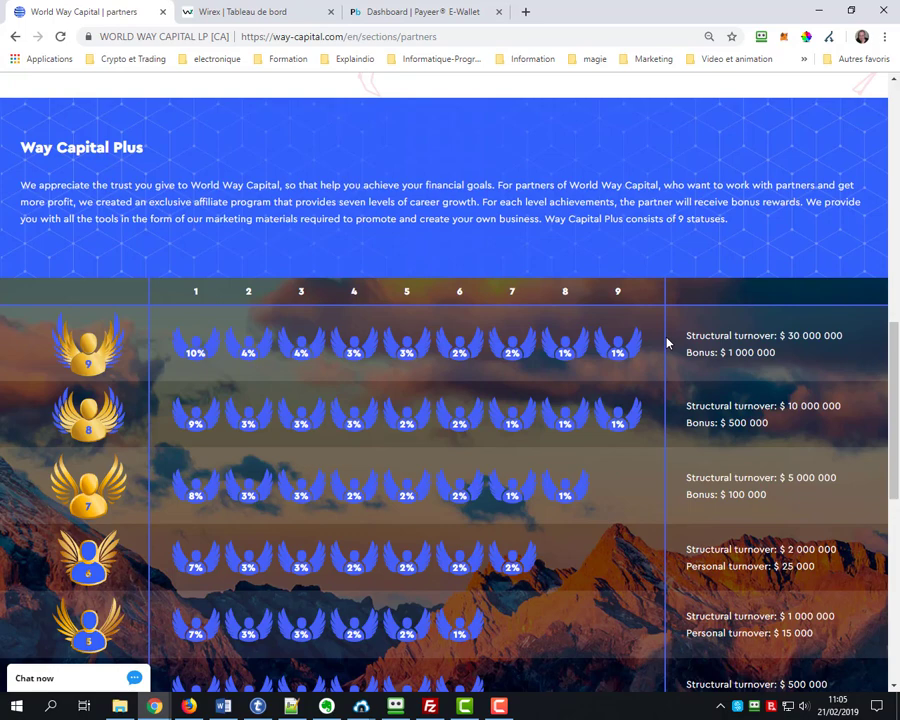
{"action": "scroll", "coordinate": [667, 343], "scroll_direction": "down", "scroll_amount": 3}
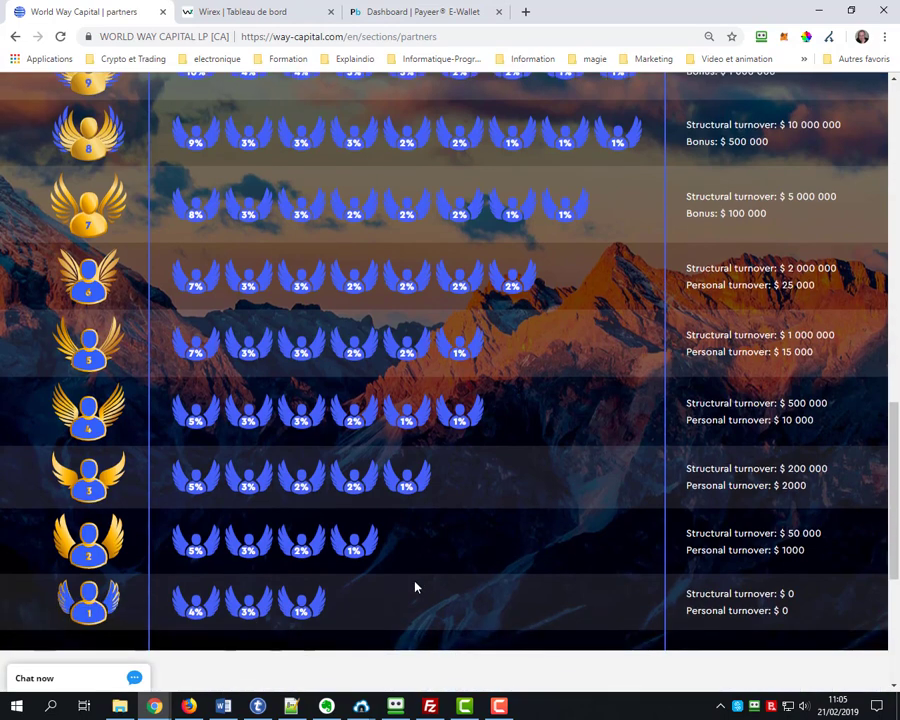